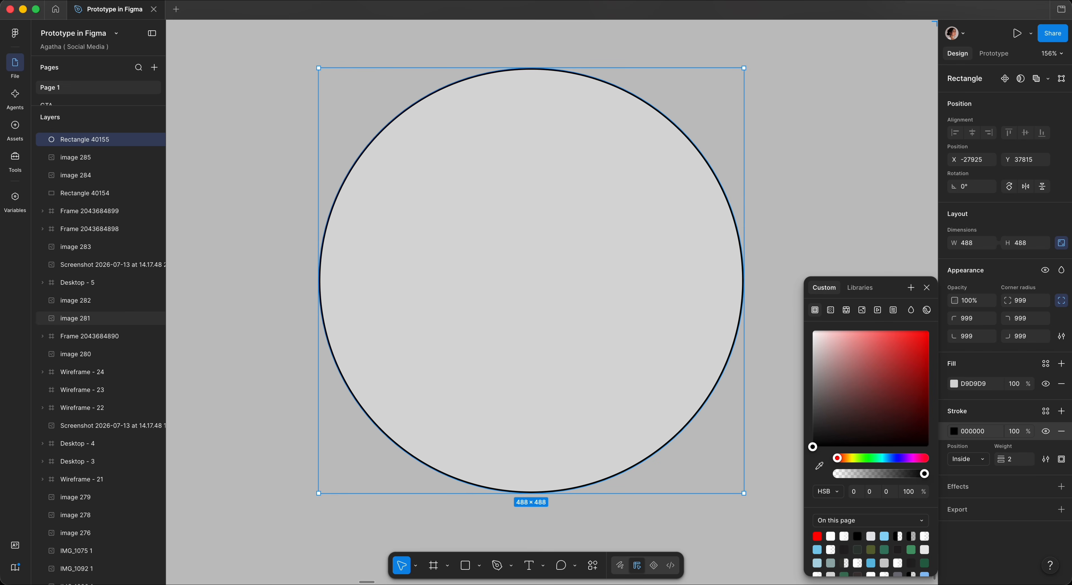
Give the circle's stroke a linear gradient from EECD9D to 352104, and adjust the end stop to a lighter golden brown.
text(352)
text(104)
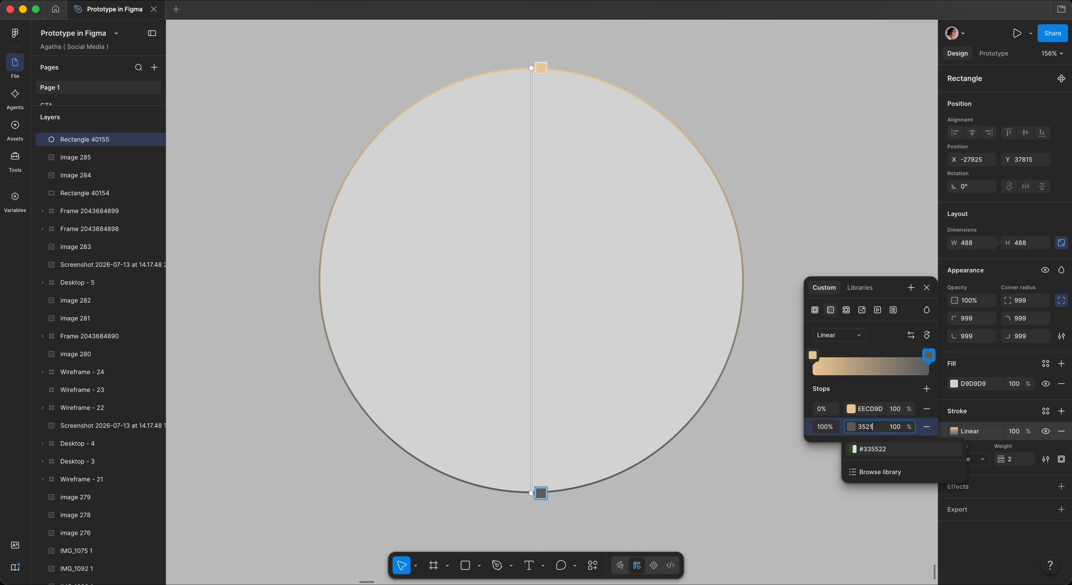
key(Return)
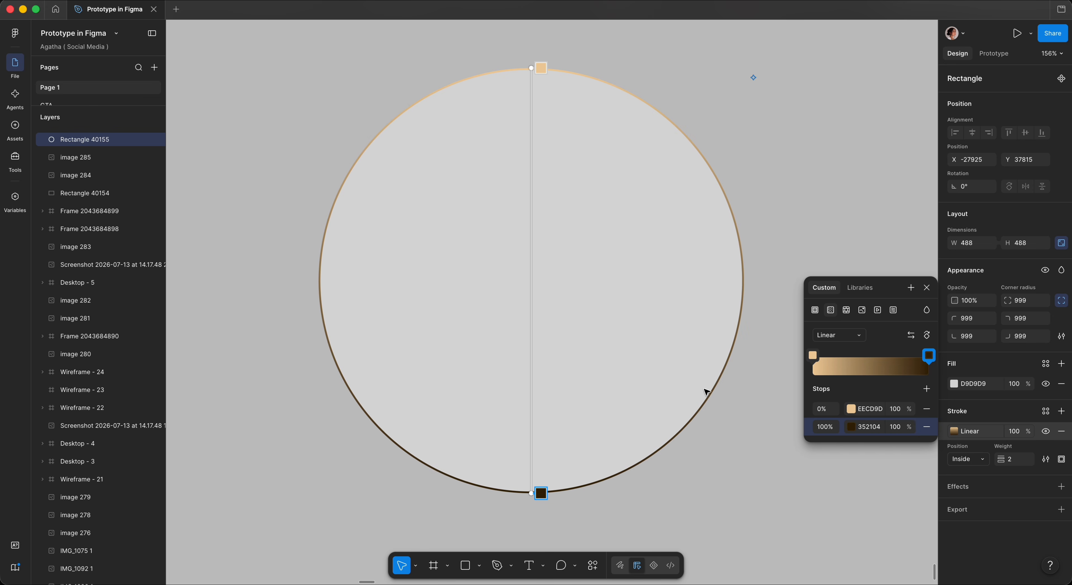
click(851, 427)
drag(784, 423, 759, 394)
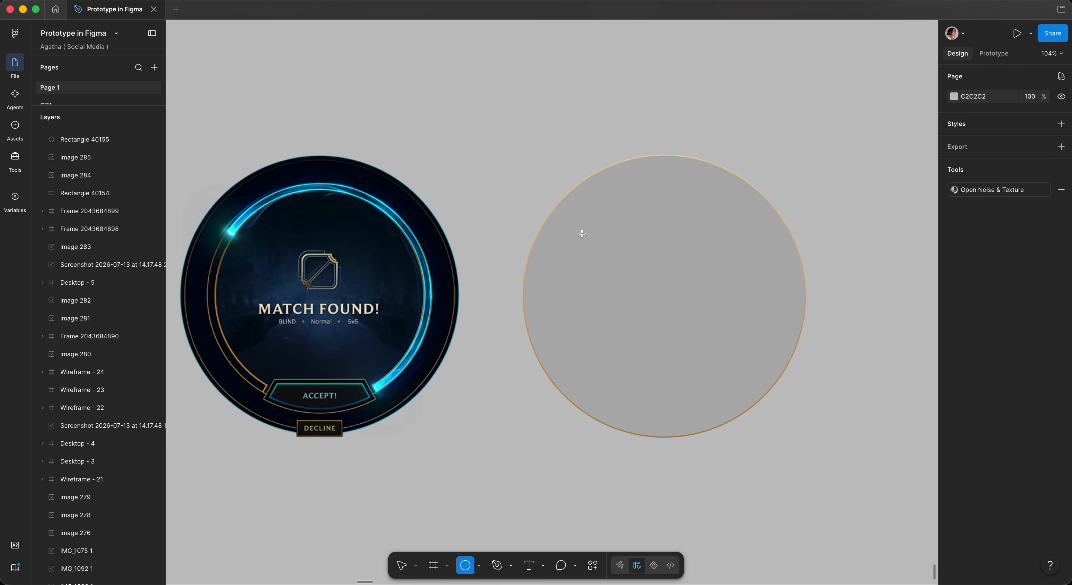
Draw a circle about 374 px in diameter centred inside the gradient-stroked circle and name it "outer ring".
drag(577, 212, 783, 403)
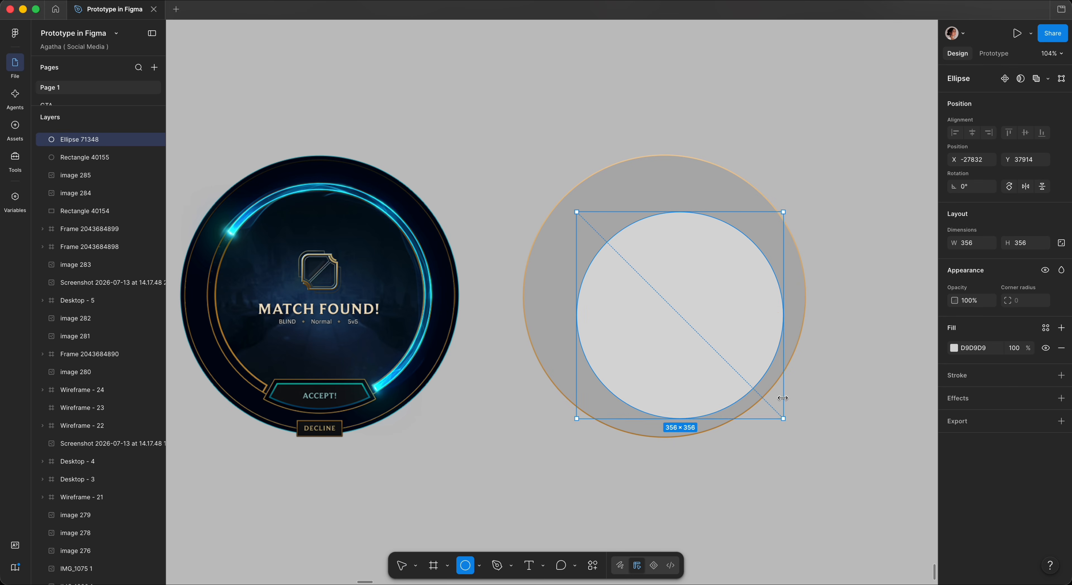
drag(670, 350, 653, 331)
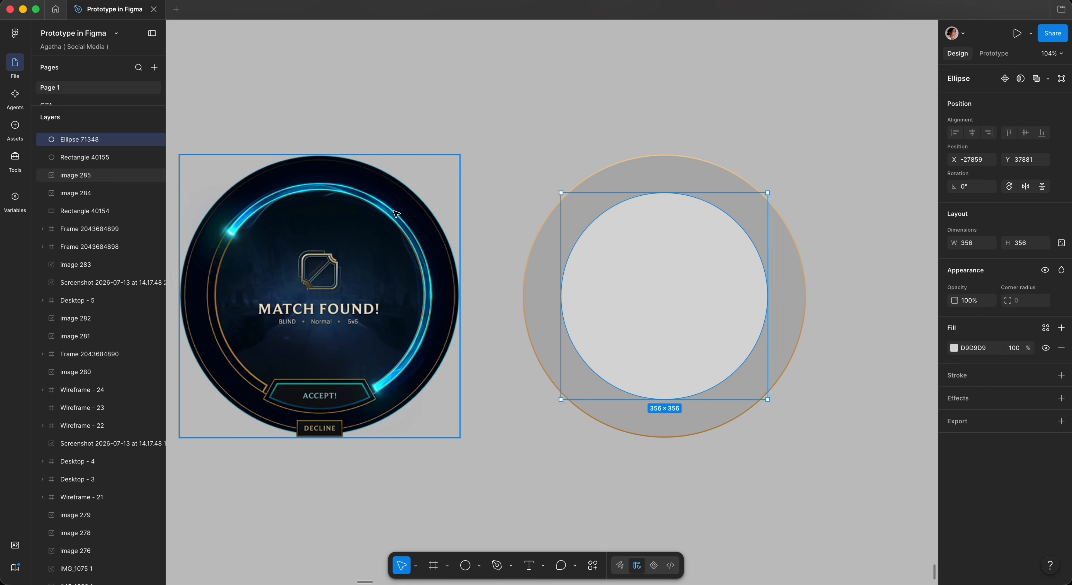
drag(693, 192, 692, 182)
drag(685, 239, 685, 244)
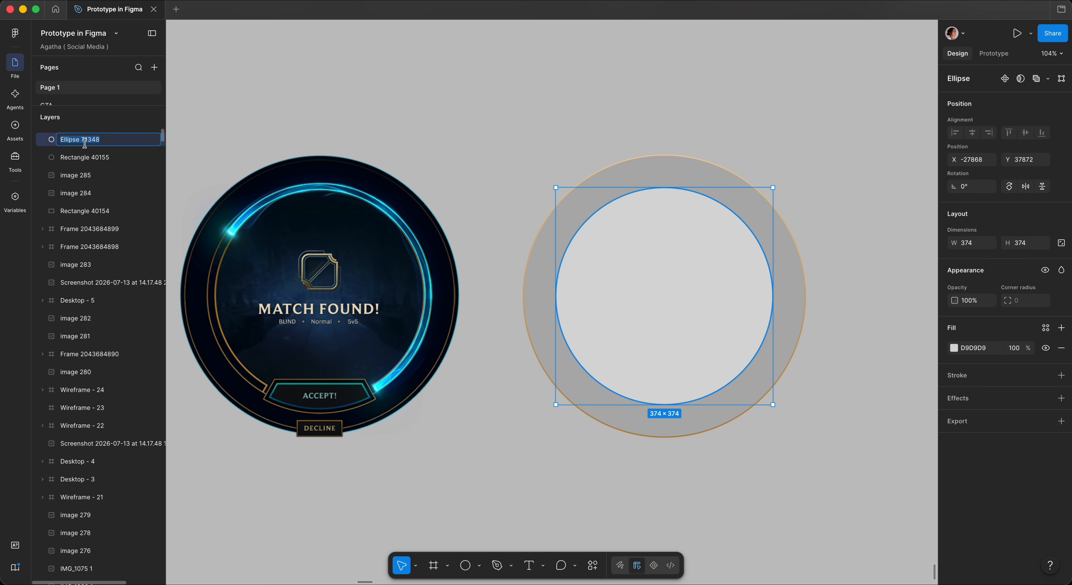
text(ng)
key(Return)
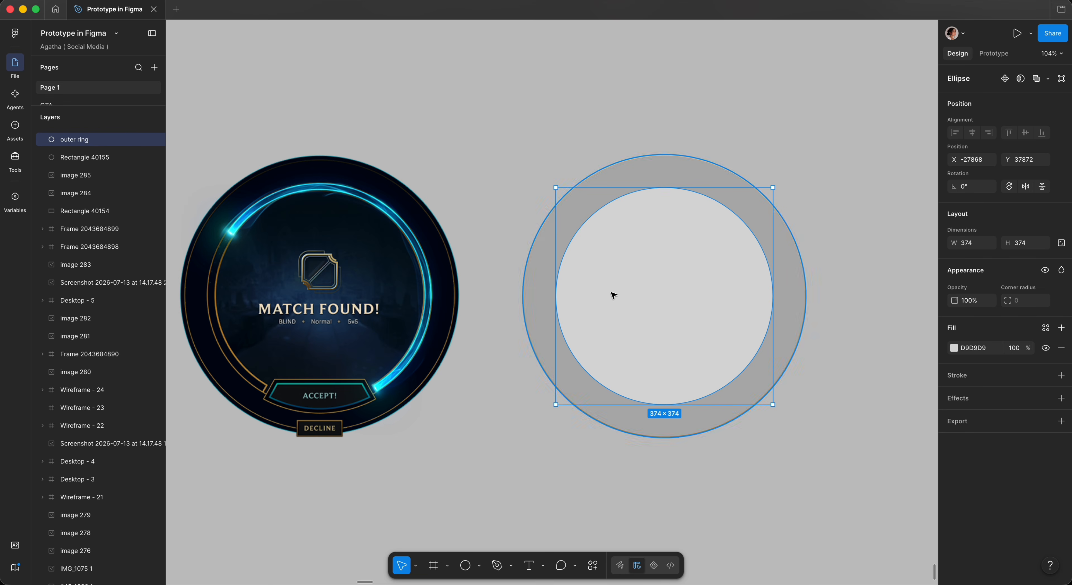
Create a duplicate of the outer ring circle named "inner ring" and reduce its arc sweep to about 91%.
key(super+d)
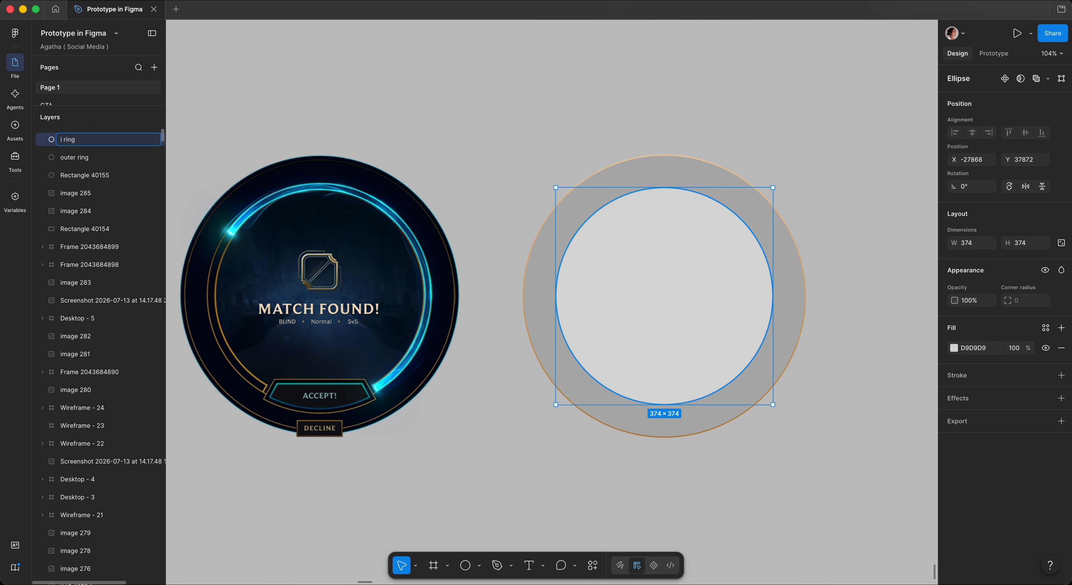
text(inner)
key(Return)
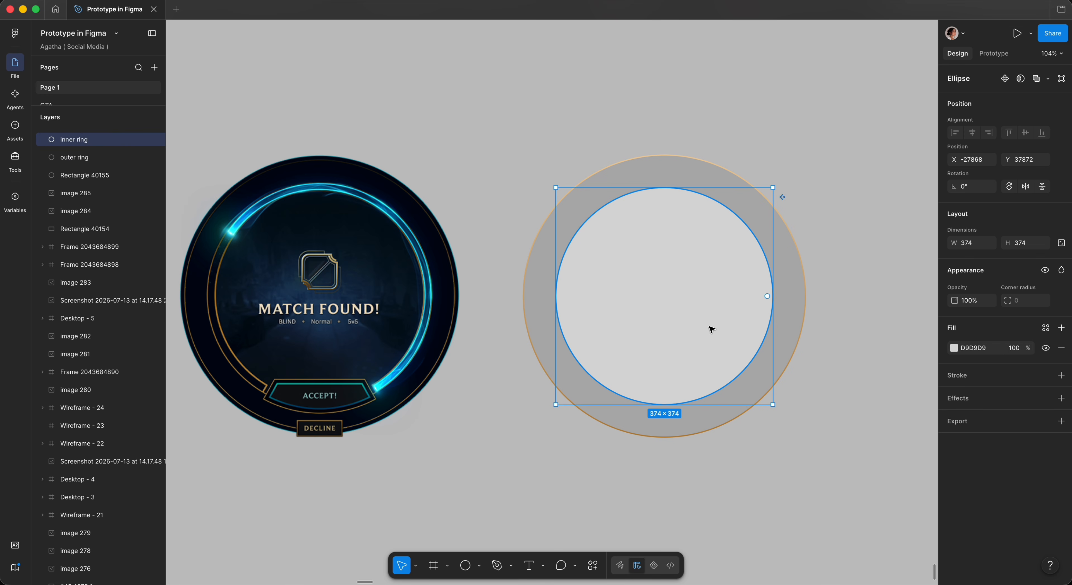
drag(745, 296, 711, 265)
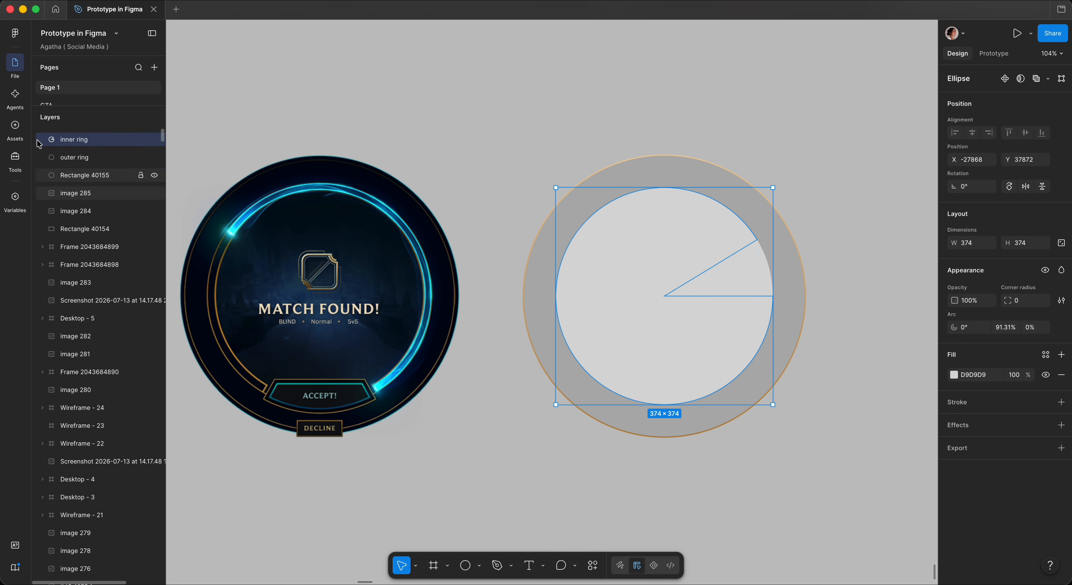
Fill the outer ring with the dark navy sampled from the Match Found reference image.
click(125, 157)
click(954, 348)
click(819, 465)
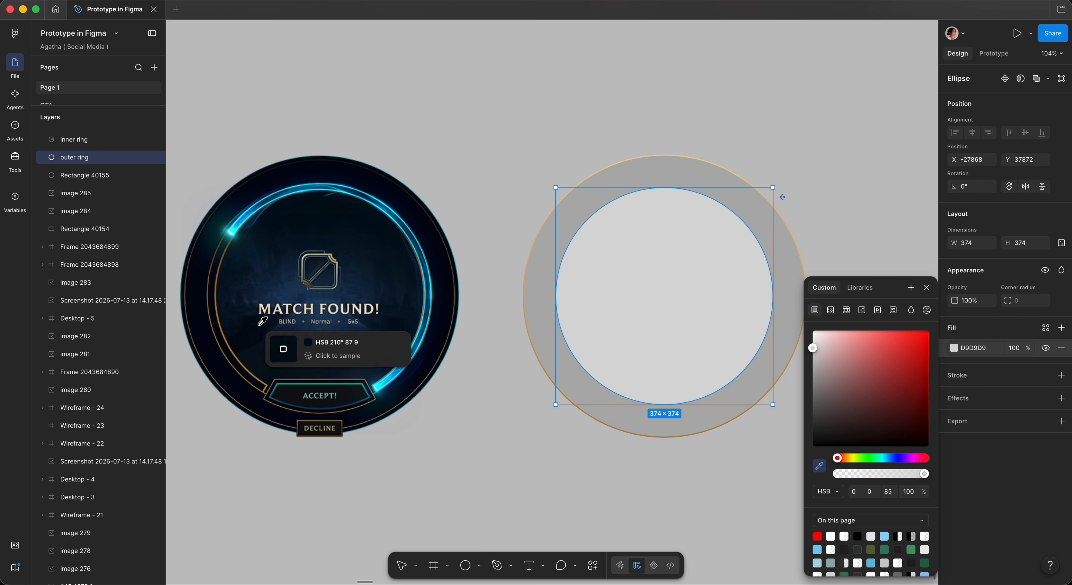
click(269, 398)
Shape the inner ring into a thin arc with 87.5% sweep and about 91.7% ratio, rotated about -113.6° so its gap faces down.
click(604, 306)
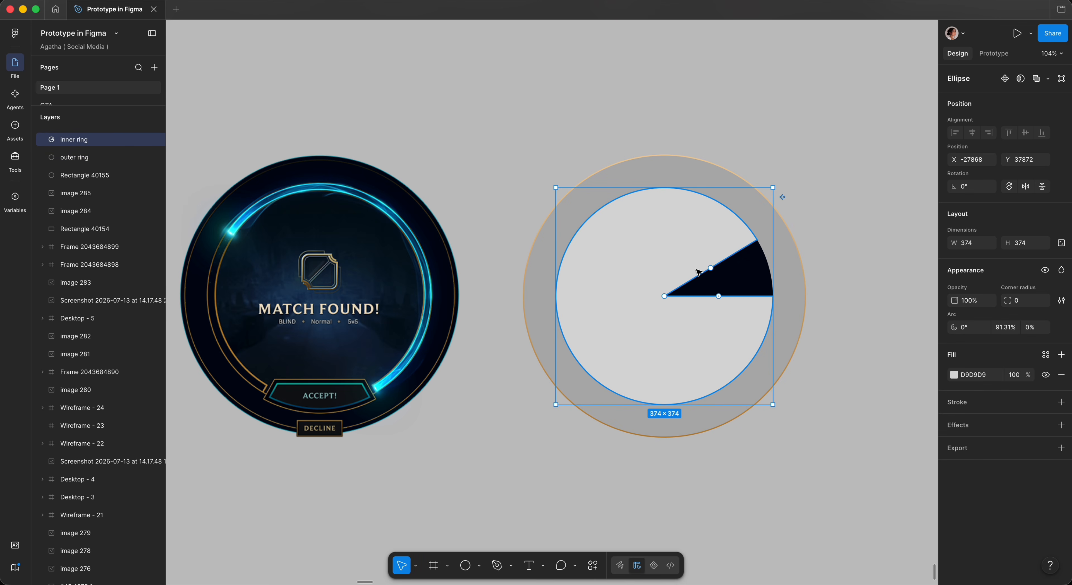
drag(698, 272, 703, 258)
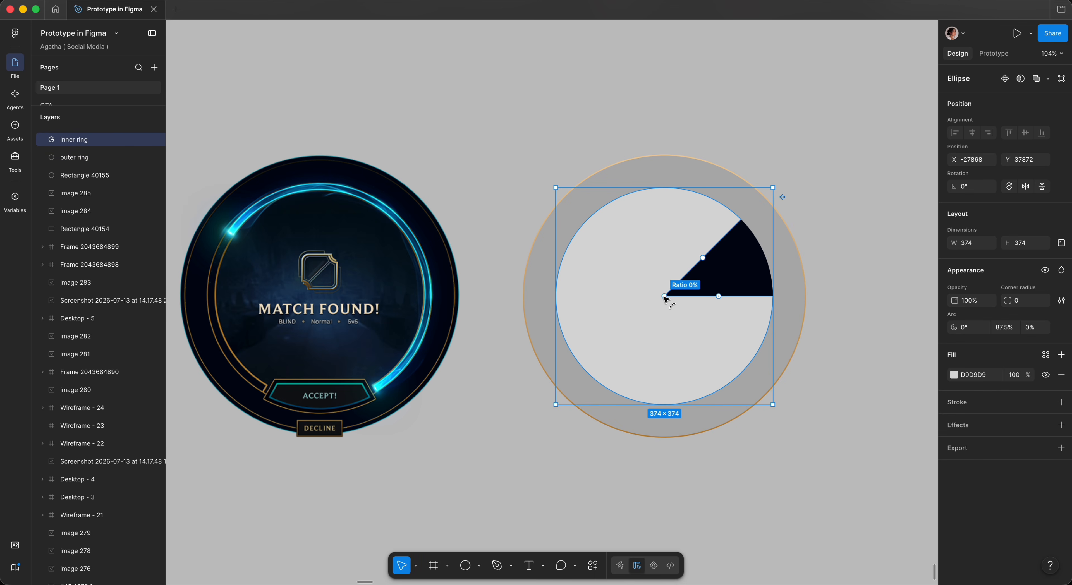
drag(664, 296, 577, 345)
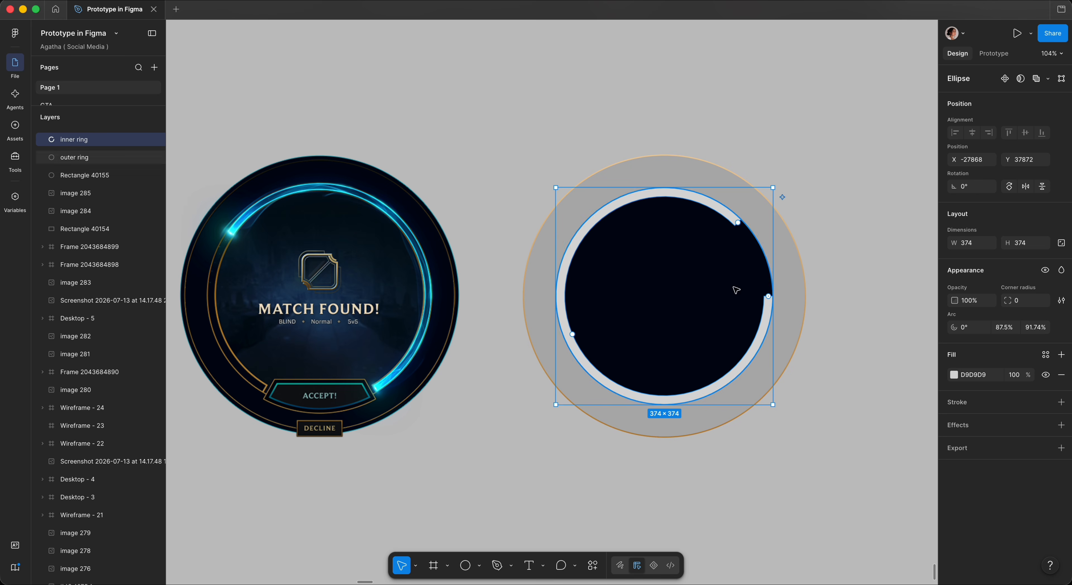
drag(777, 181, 757, 513)
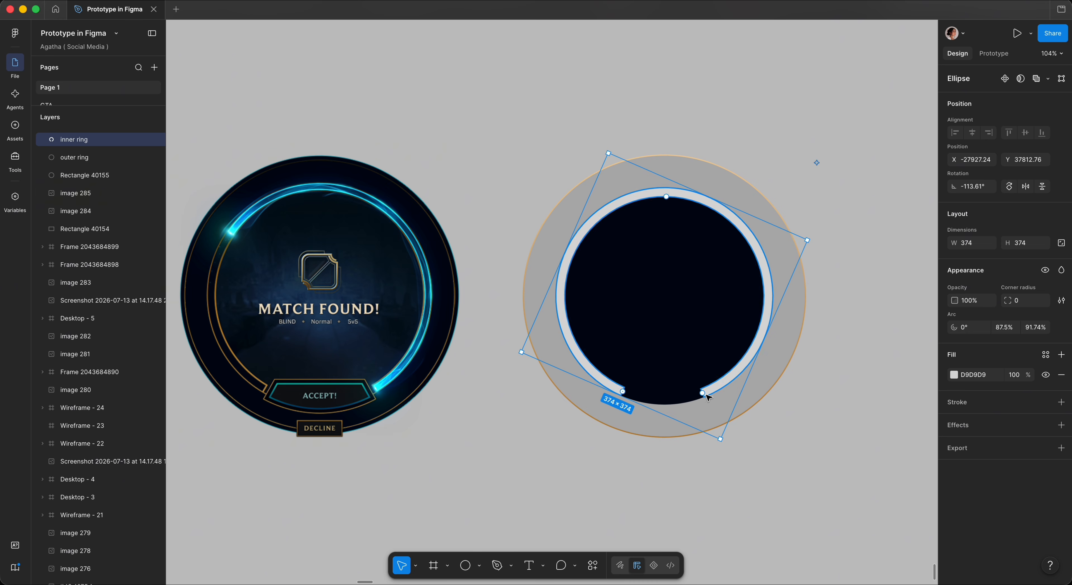
drag(705, 393, 710, 392)
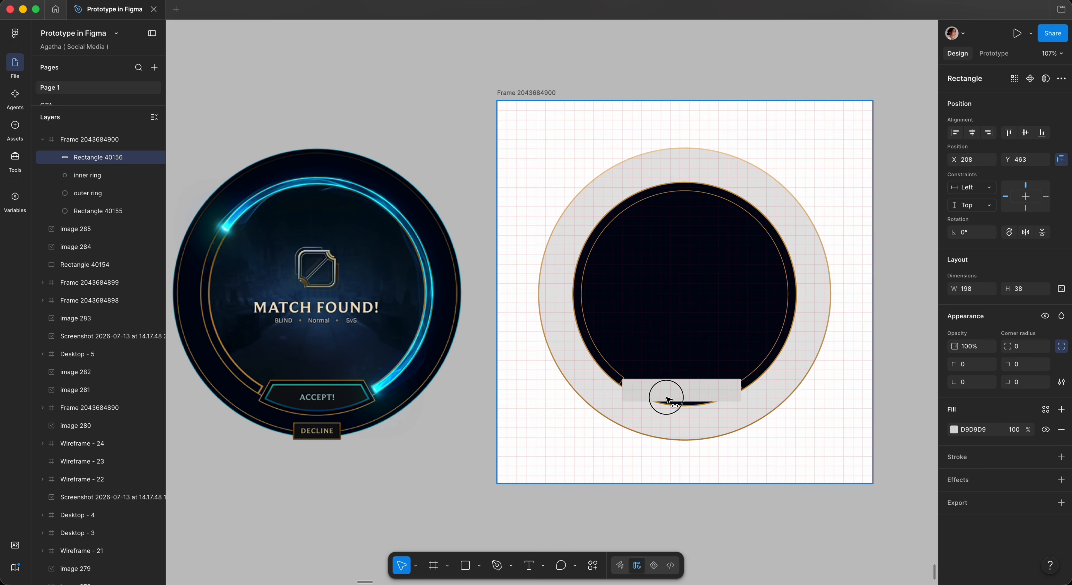
Position the 198 × 38 rectangle centred over the gap at the rings' lower edge, at X 213, Y 464.
scroll(674, 397, up, 3)
scroll(674, 402, left, 2)
scroll(669, 397, left, 2)
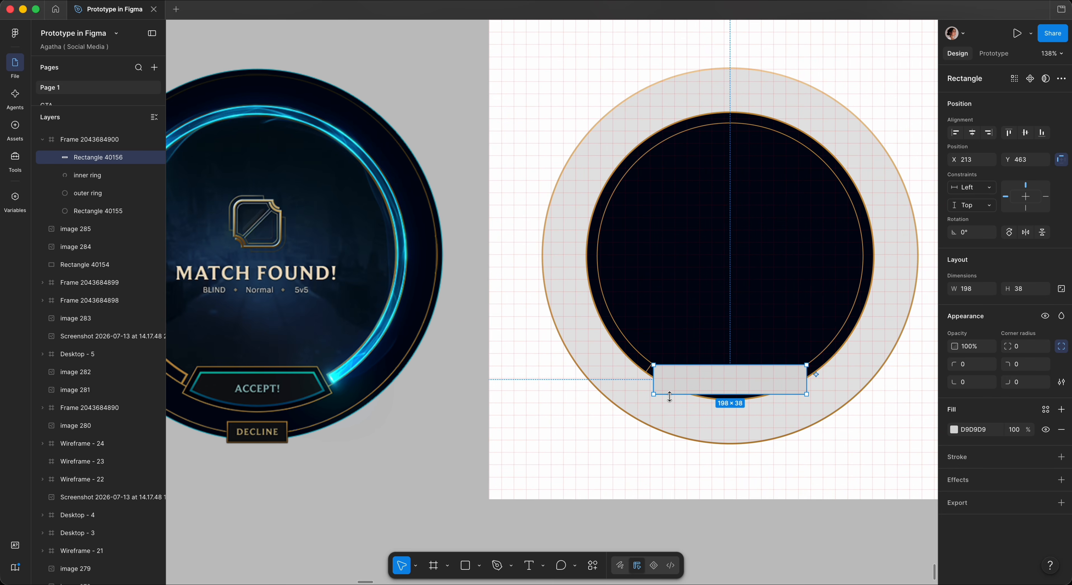
scroll(670, 401, up, 5)
scroll(620, 347, down, 3)
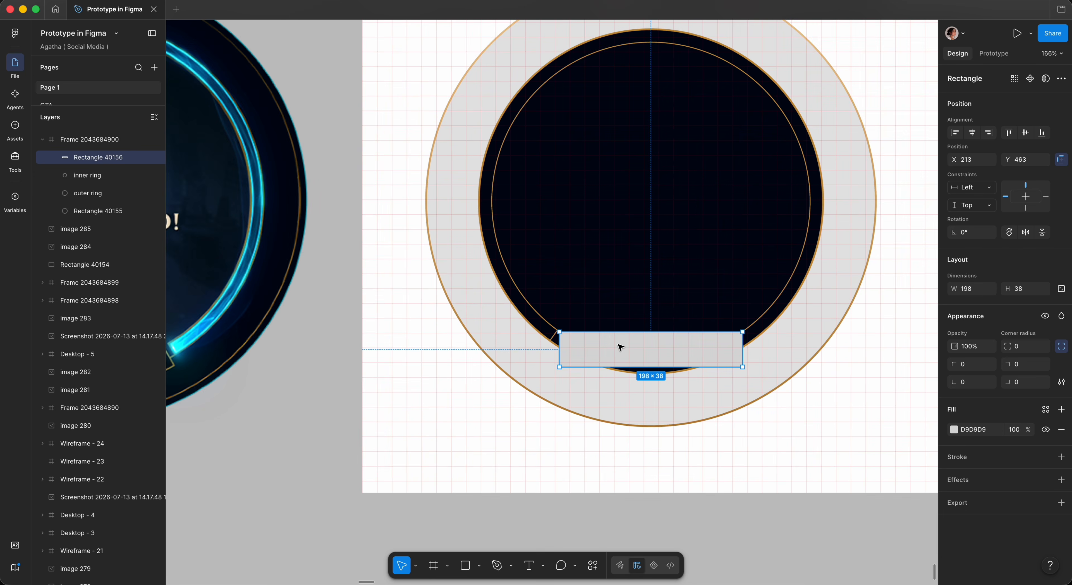
scroll(620, 347, up, 3)
drag(634, 347, 635, 349)
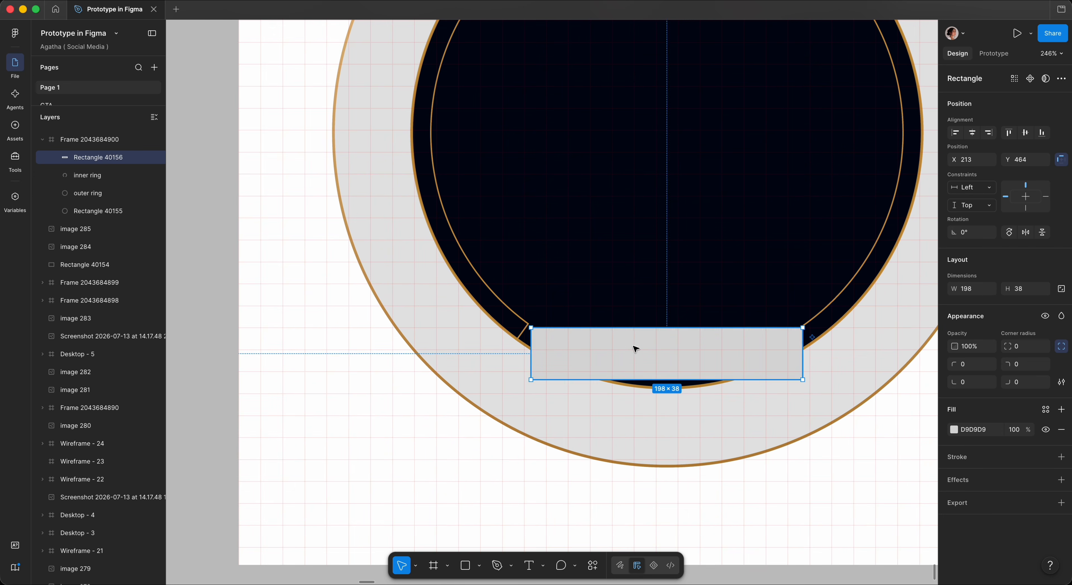
Turn the rectangle into a trapezoid by pulling its two upper corner points inward to about X 400.5 and X 223.5.
scroll(631, 349, right, 2)
double_click(631, 349)
scroll(699, 349, up, 3)
drag(757, 328, 725, 328)
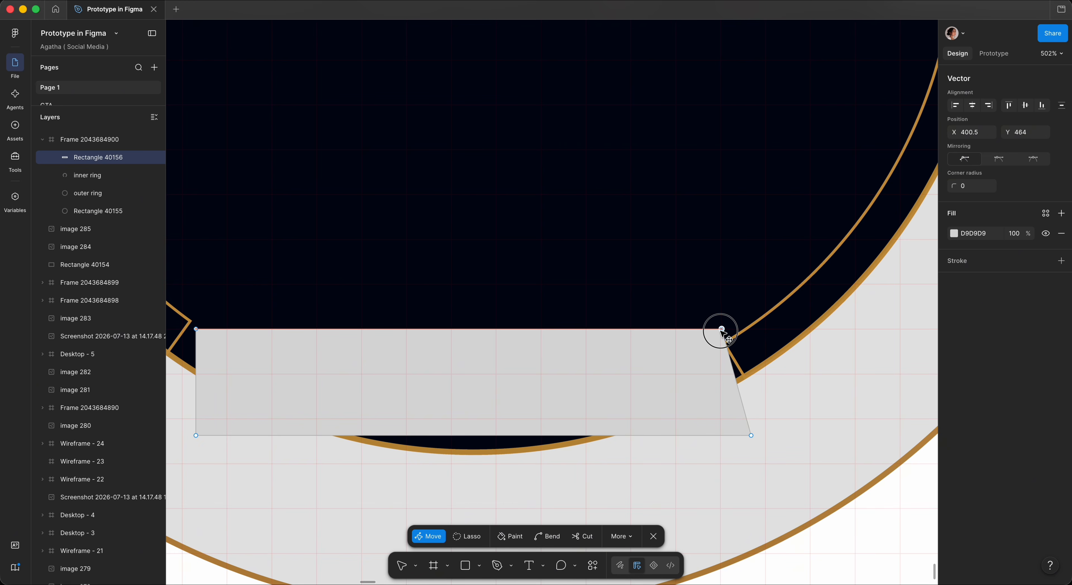
scroll(722, 333, left, 5)
drag(492, 324, 510, 323)
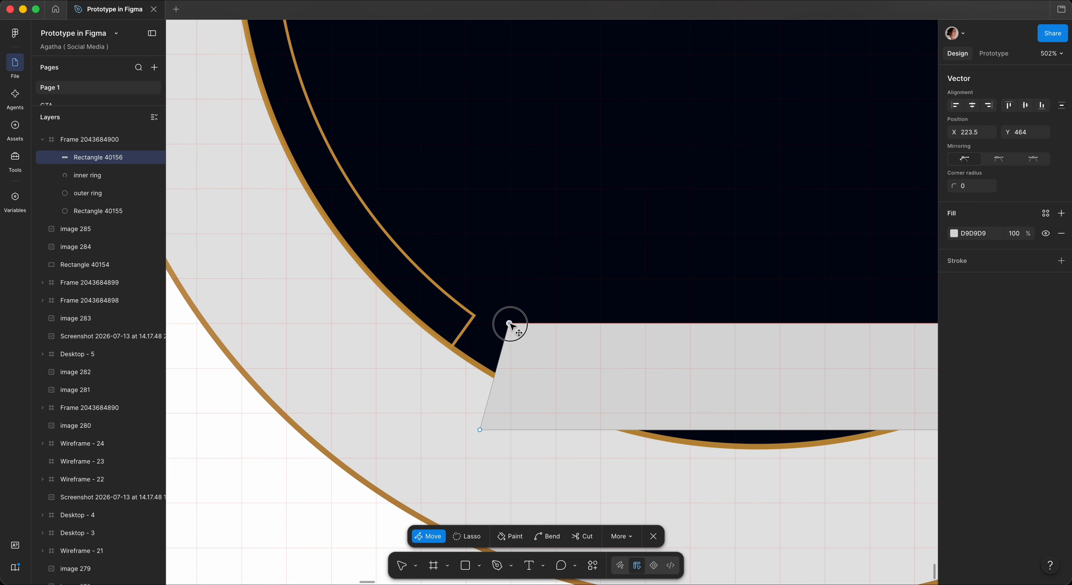
key(Escape)
Move the trapezoid out of the frame onto the empty canvas below it.
scroll(511, 327, down, 10)
scroll(512, 327, left, 5)
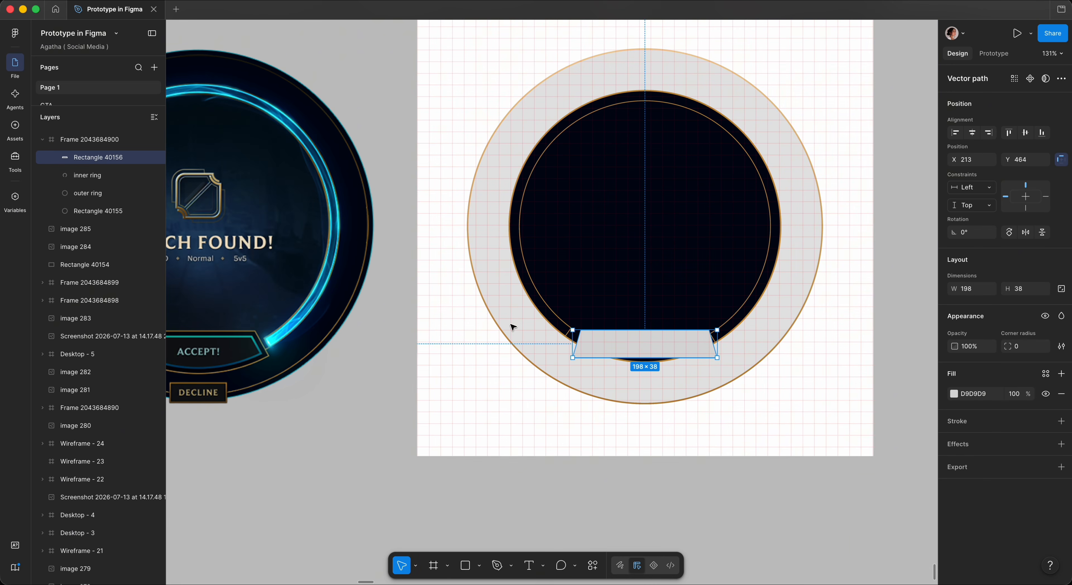
drag(694, 337, 684, 304)
scroll(703, 505, down, 6)
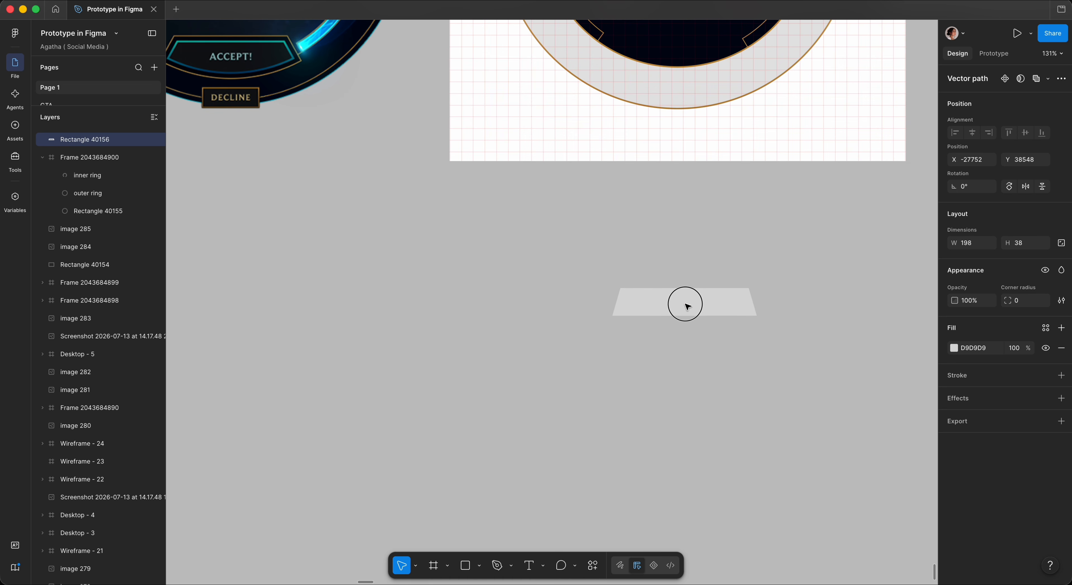
click(689, 375)
Draw an ellipse about 237 × 76 centred on the trapezoid, place it behind the trapezoid and fill it with red FF0000.
click(479, 565)
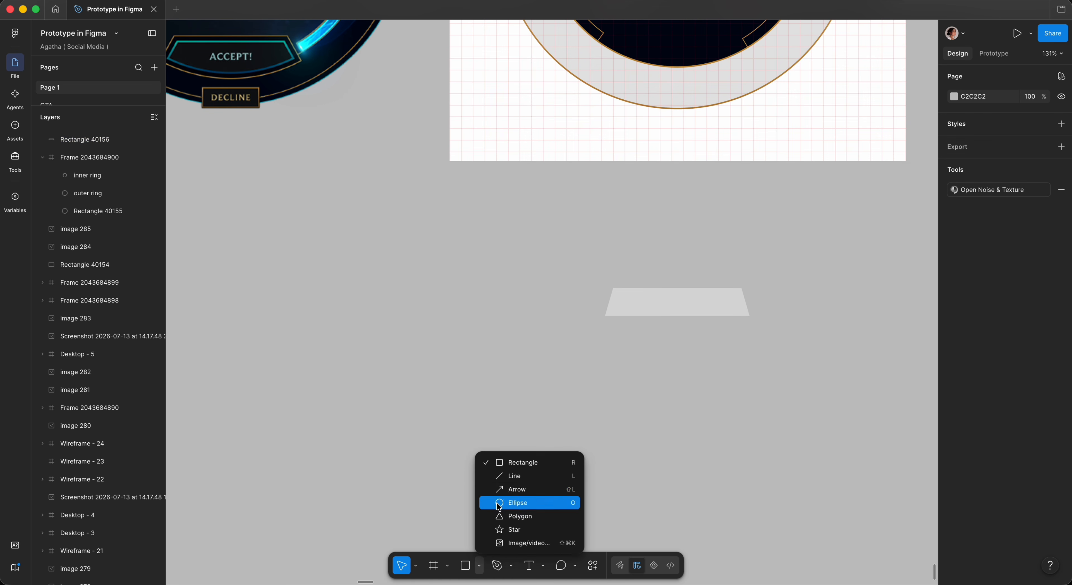
click(512, 500)
mouse_move(590, 278)
mouse_down()
mouse_move(787, 330)
mouse_move(762, 334)
mouse_up()
mouse_move(679, 313)
mouse_down()
mouse_move(703, 304)
mouse_move(674, 311)
mouse_up()
key([)
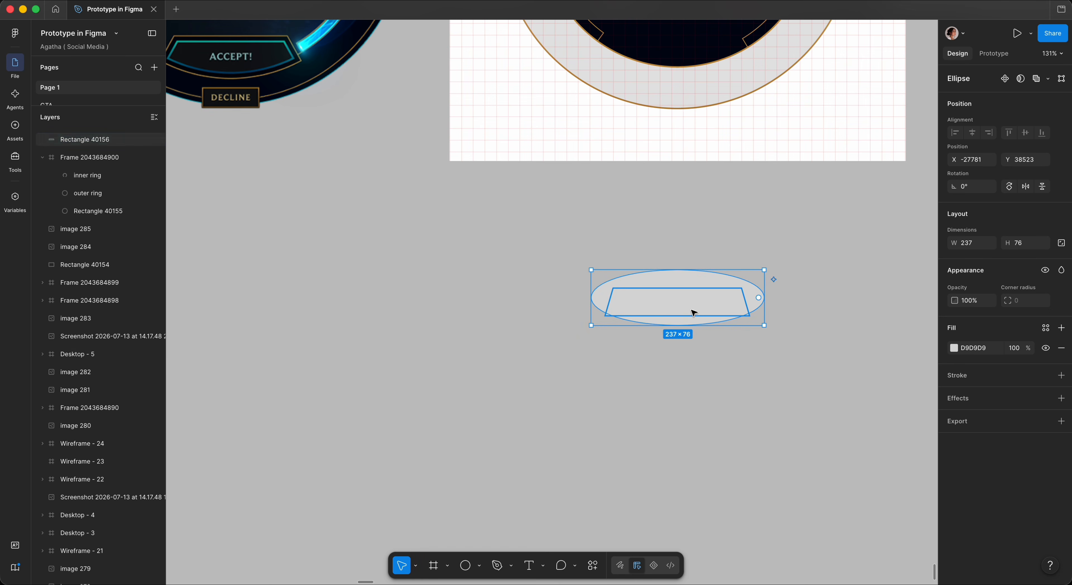
scroll(698, 311, up, 5)
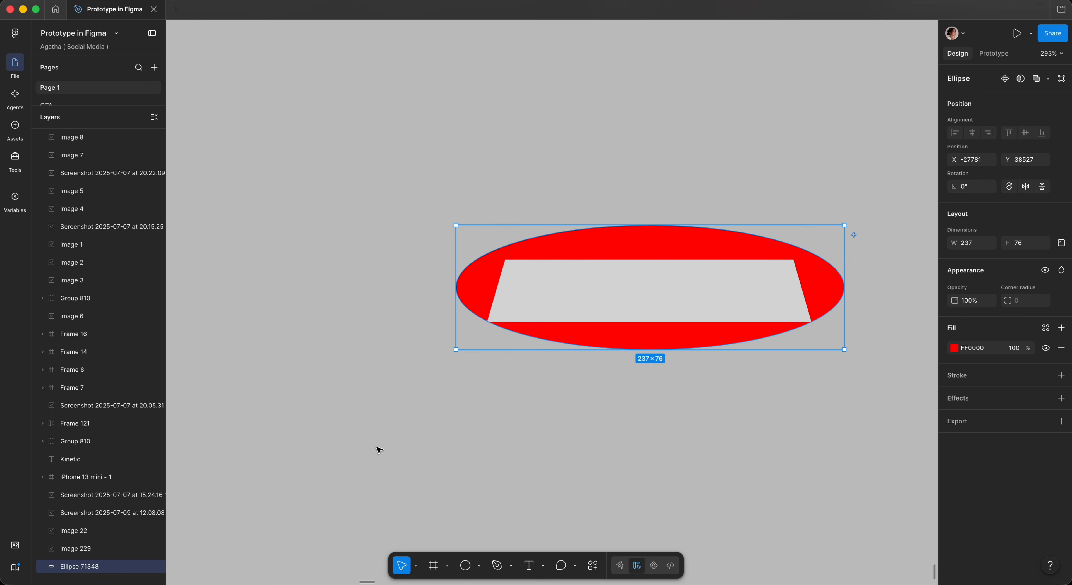
Add a rectangle about 274 × 100 that covers the ellipse down to the trapezoid's lower edge.
click(479, 565)
click(512, 462)
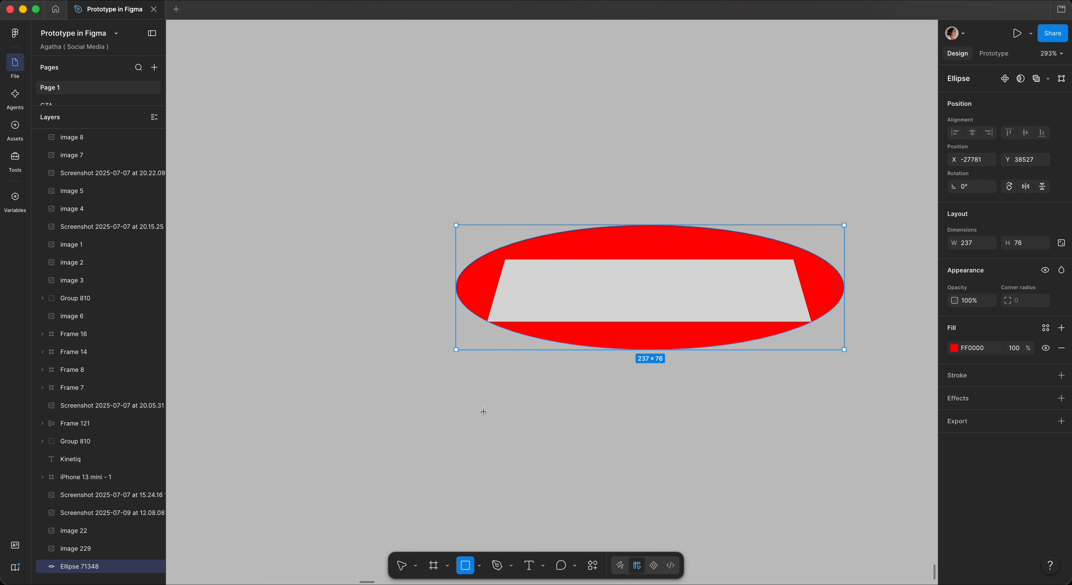
click(438, 325)
drag(455, 331, 514, 254)
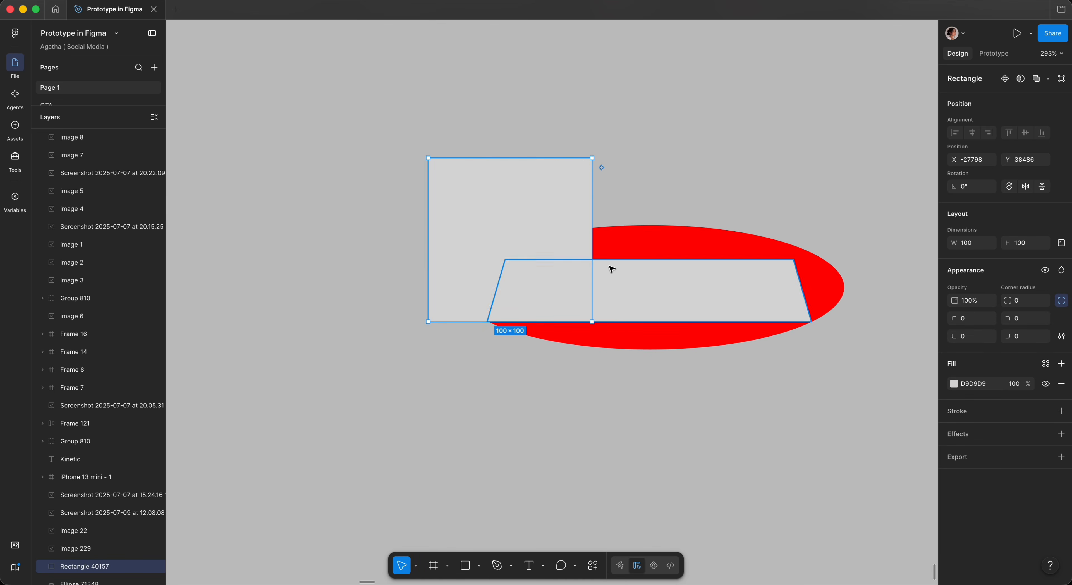
drag(593, 270, 877, 287)
Subtract the rectangle from the red ellipse and unite the remaining curved segment with the trapezoid.
shift+click(746, 341)
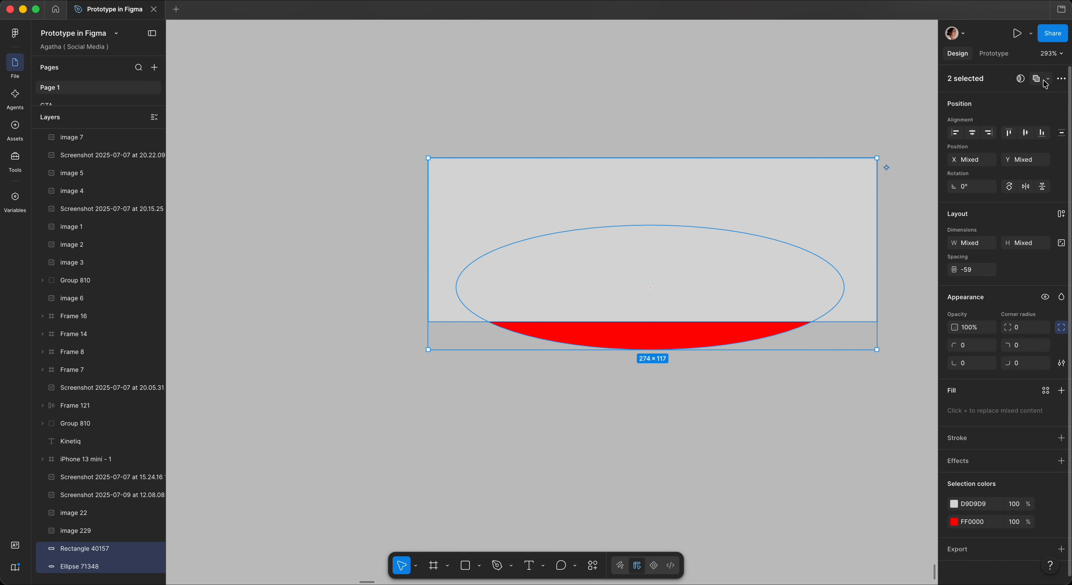
click(1048, 79)
click(1026, 120)
click(650, 257)
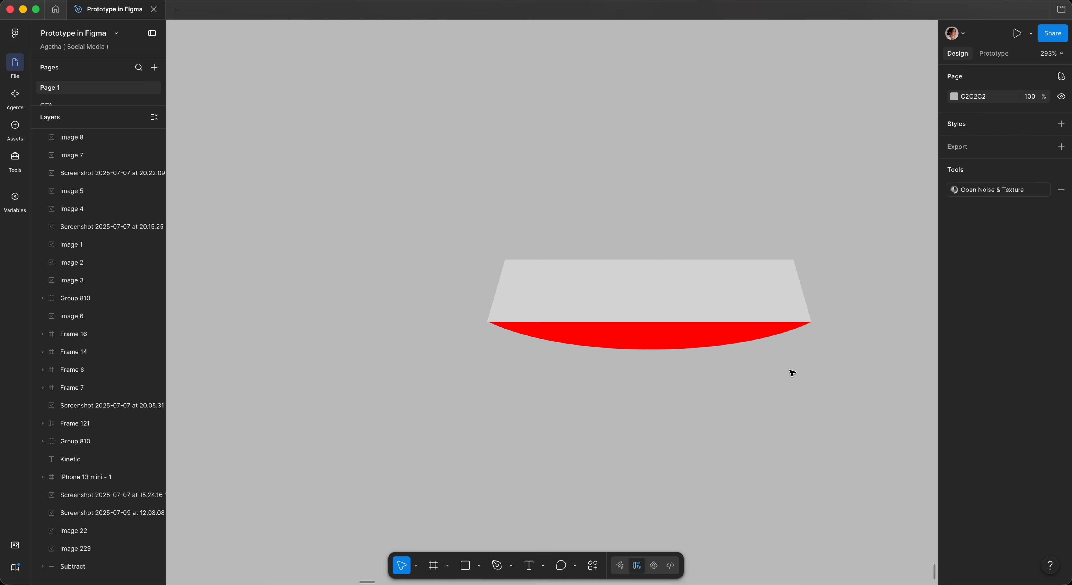
drag(796, 369, 568, 245)
click(1035, 79)
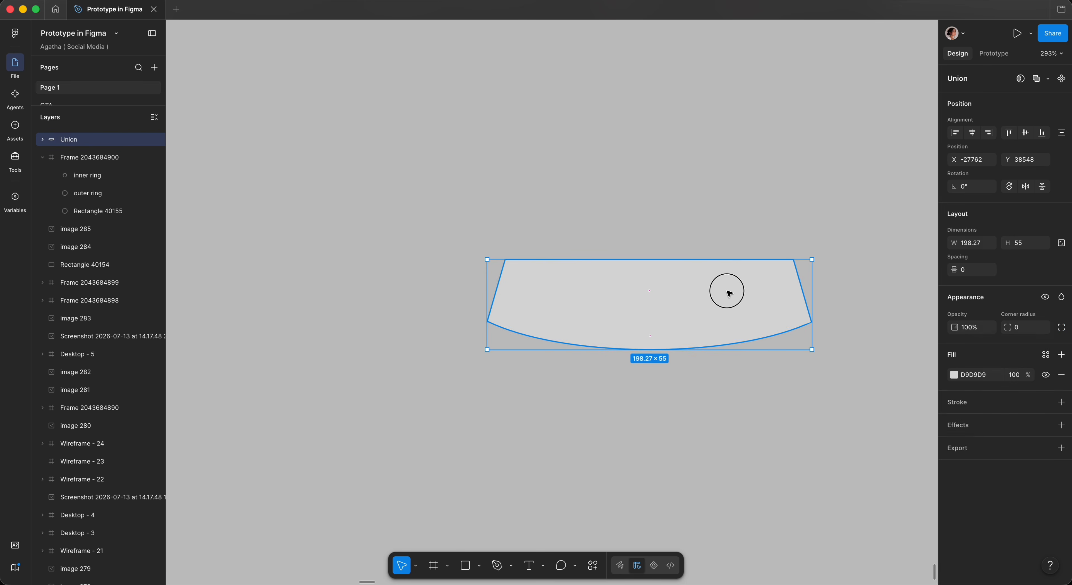
Move the united button shape back into the frame over the rings' gap, at X 213, Y 464.
scroll(707, 258, down, 5)
scroll(706, 249, up, 1)
drag(735, 342, 412, 183)
scroll(432, 201, up, 5)
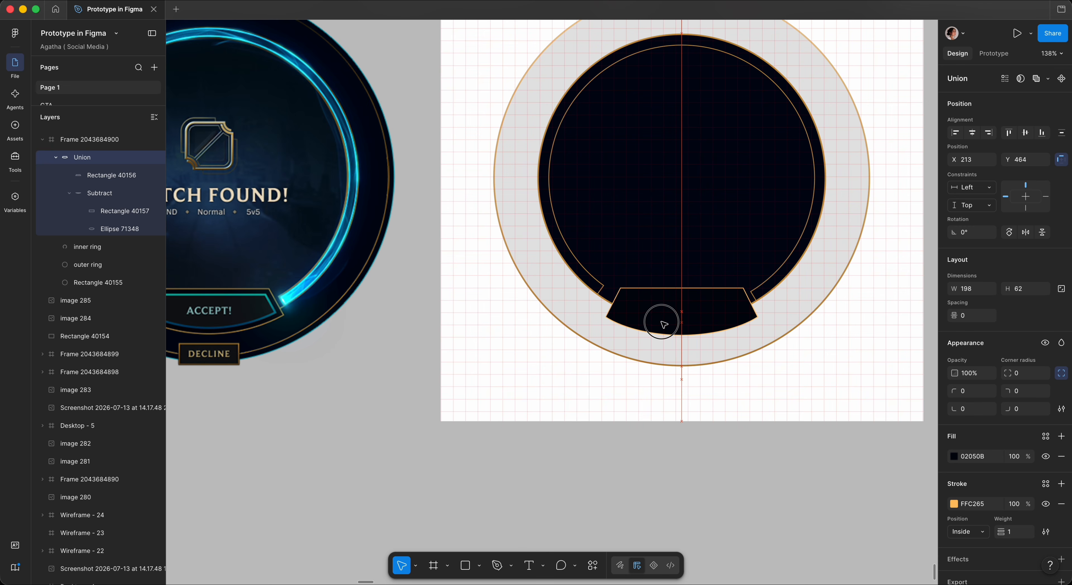
Shift the united button shape up to Y 457, keeping it centred over the rings' gap.
click(664, 324)
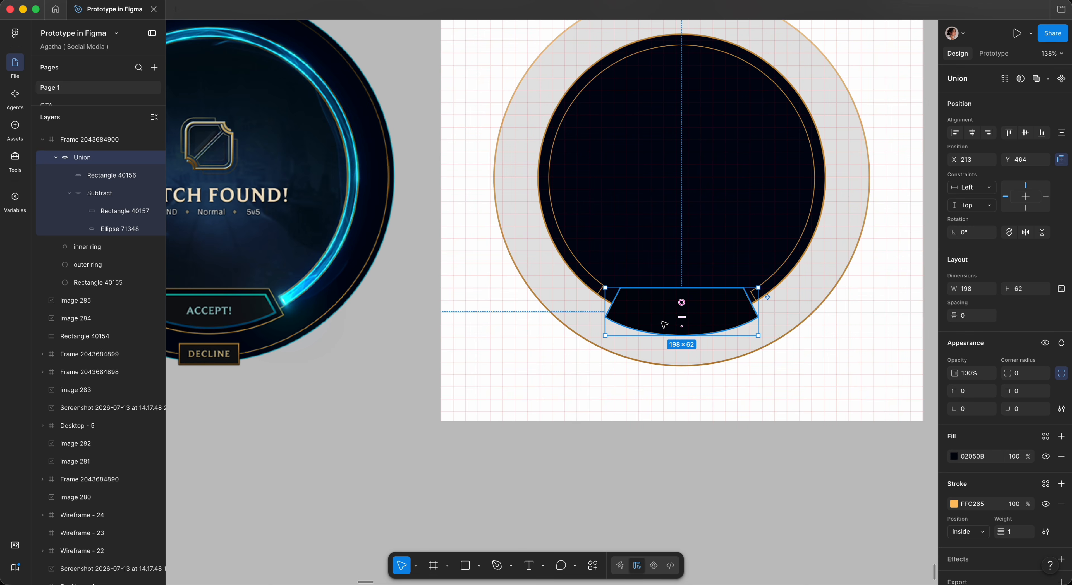
scroll(664, 325, down, 3)
scroll(664, 324, up, 1)
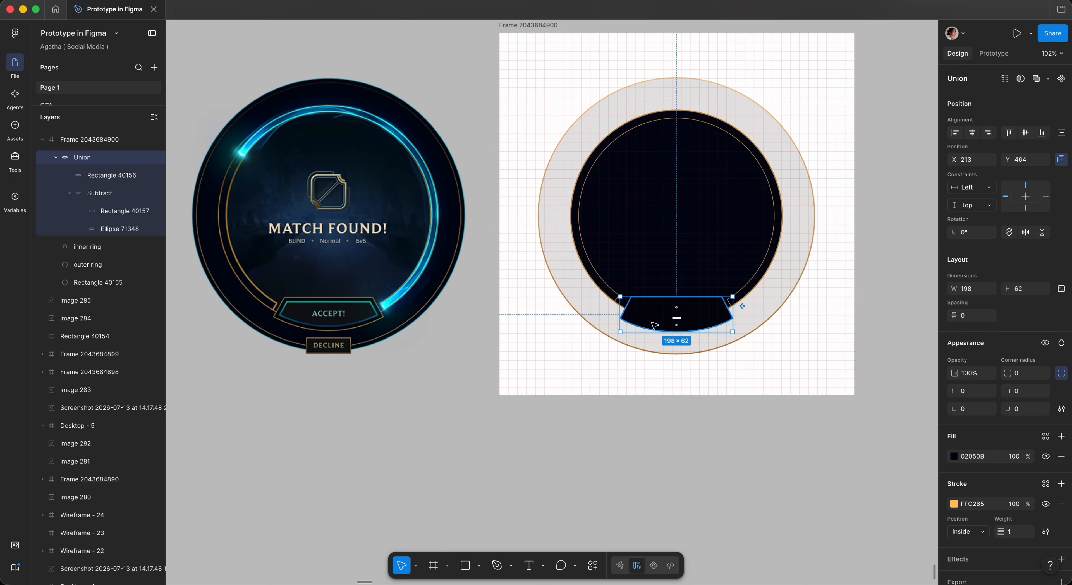
drag(652, 321, 651, 317)
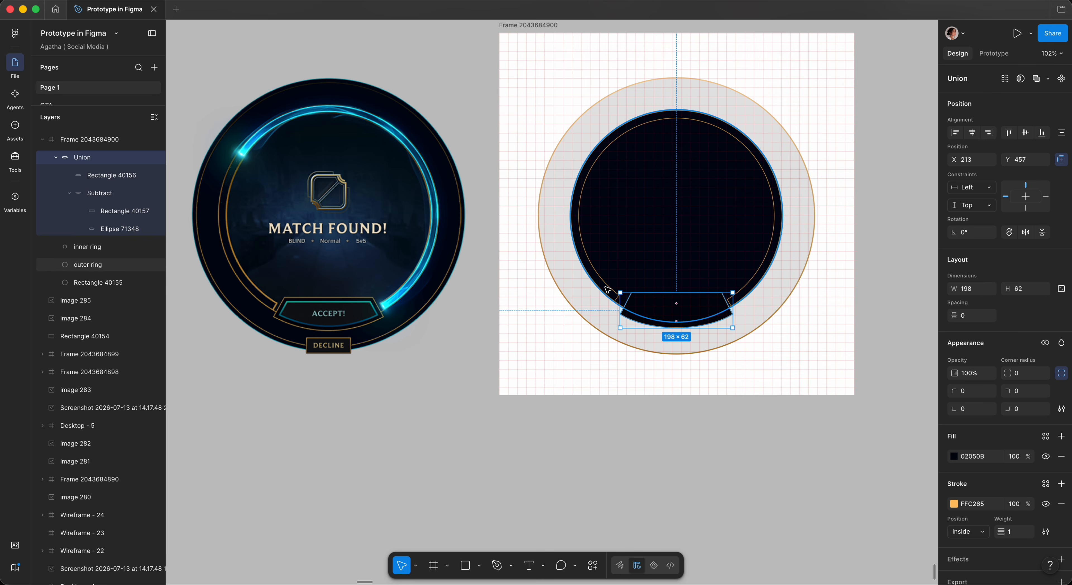
Rotate the inner ring to about -123° so its gap is centred over the button shape.
click(608, 290)
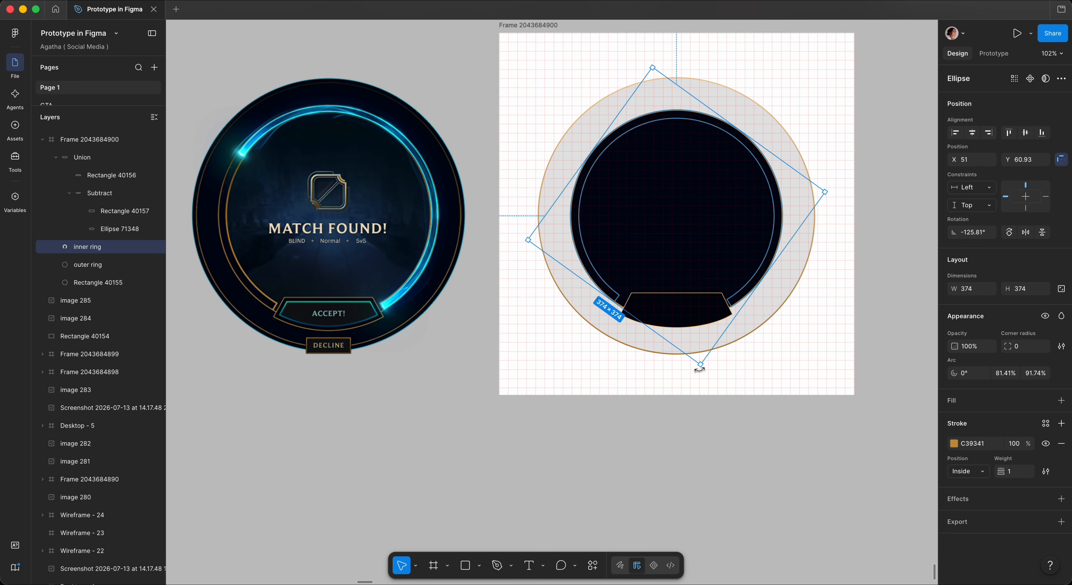
drag(699, 369, 708, 373)
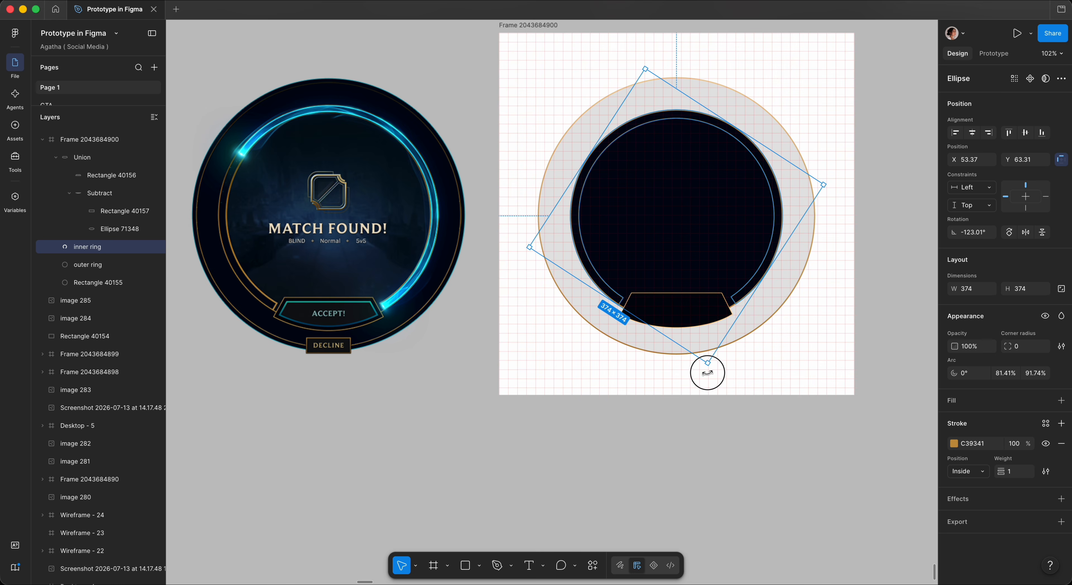
click(715, 412)
Duplicate the united button shape as button outer and try to reduce the copy's height from its top edge.
click(676, 314)
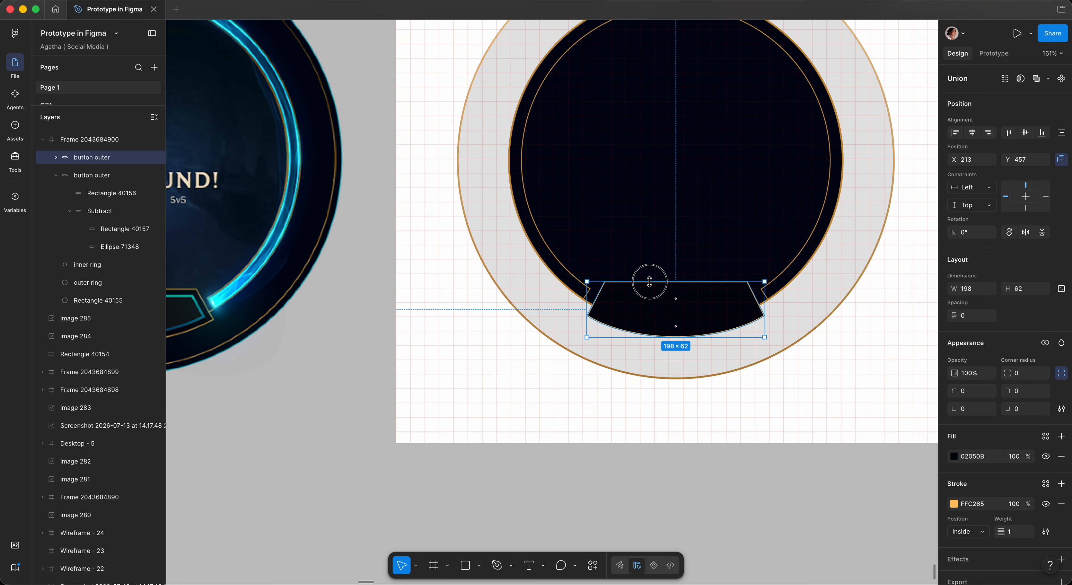
drag(649, 283, 652, 304)
key(super+z)
key(super+z)
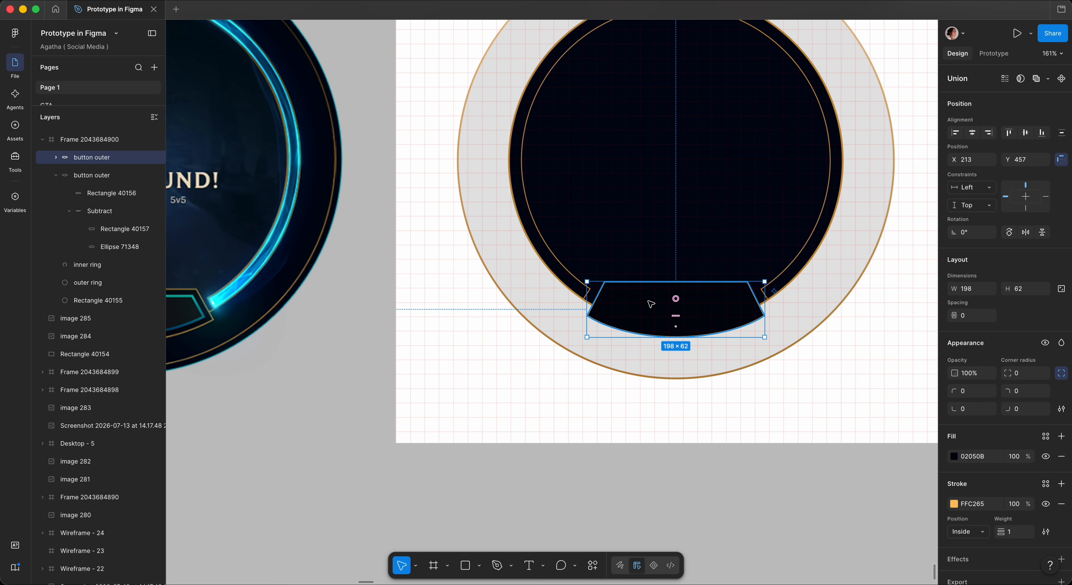
Scale the button copy proportionally to 148 × 46.34 and centre it inside the outer button at X 238, Y 465.
key(k)
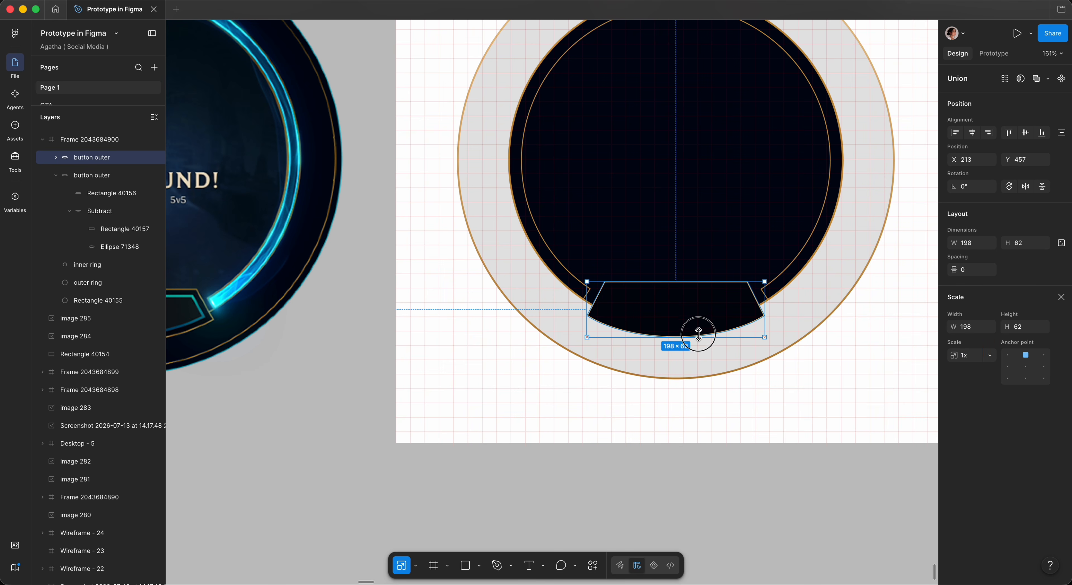
drag(699, 334, 696, 319)
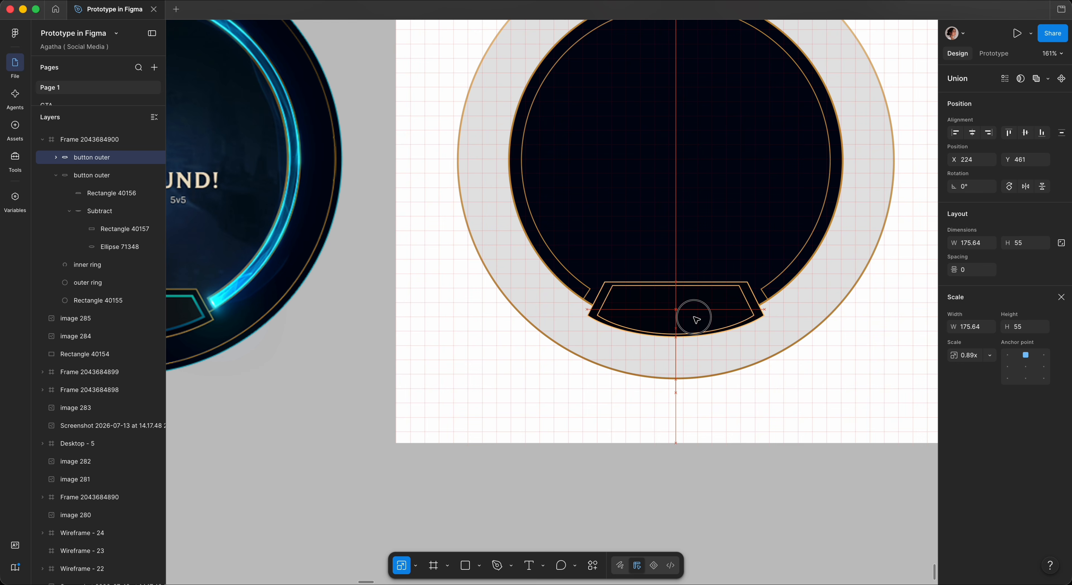
scroll(696, 320, down, 3)
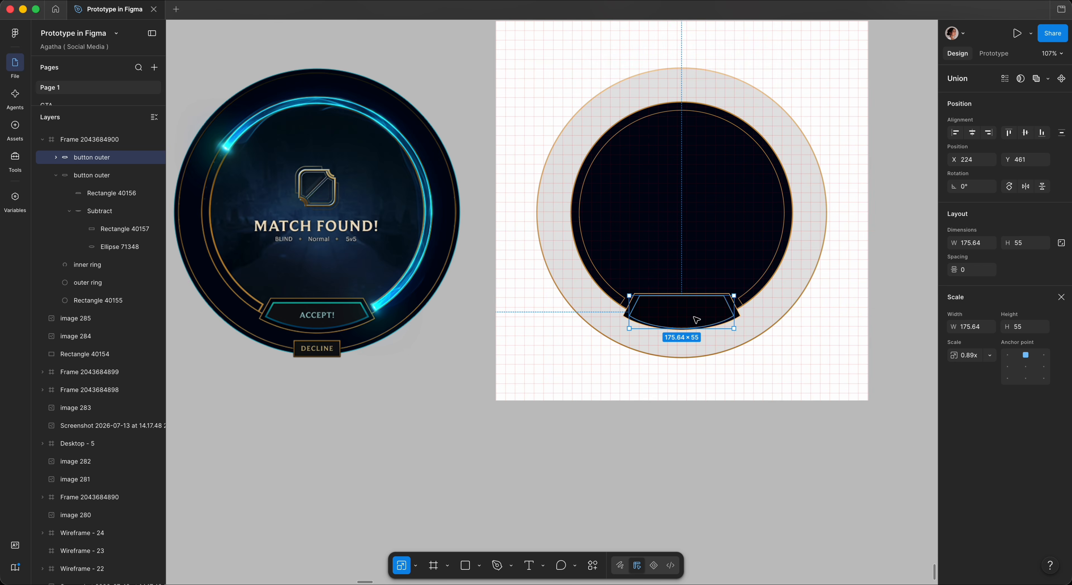
scroll(732, 314, up, 5)
drag(739, 323, 698, 323)
scroll(710, 324, down, 4)
scroll(710, 324, up, 2)
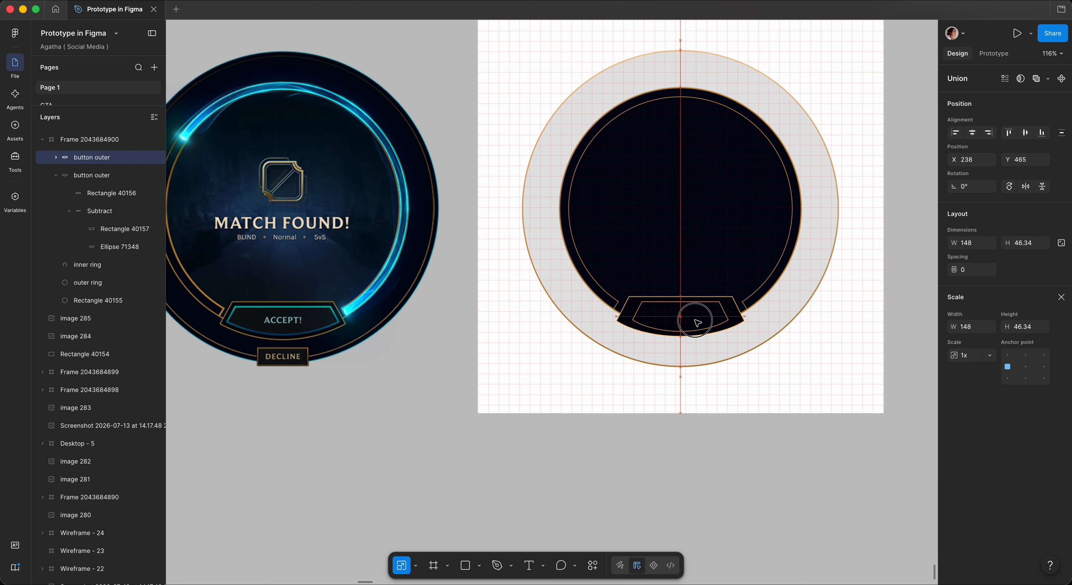
Resize the inner button to 178 × 42 at X 223, Y 467 with stroke weight 2, and flatten it into a vector path.
scroll(697, 323, up, 10)
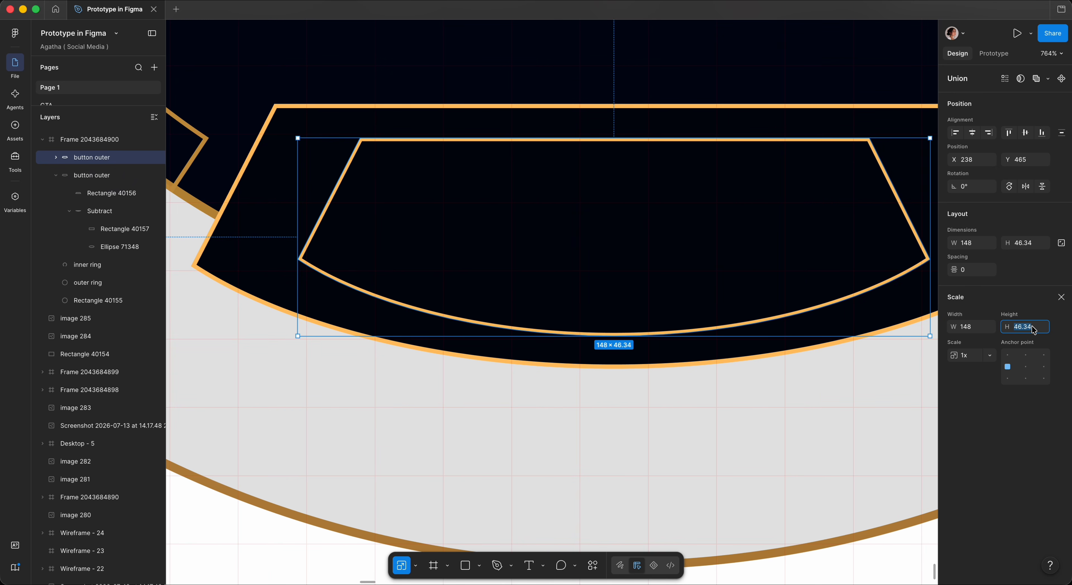
drag(845, 275, 858, 275)
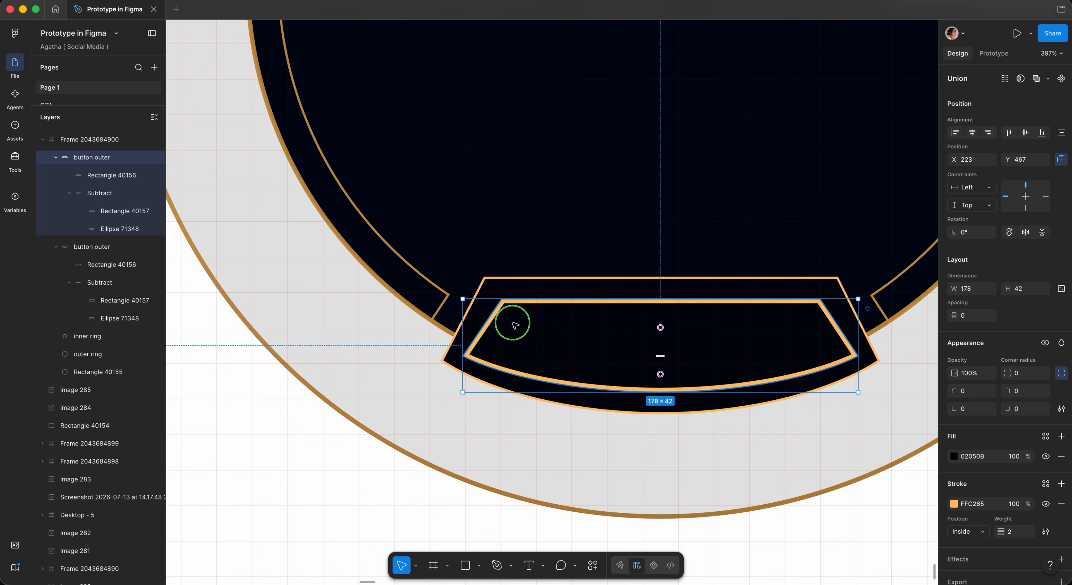
right_click(515, 325)
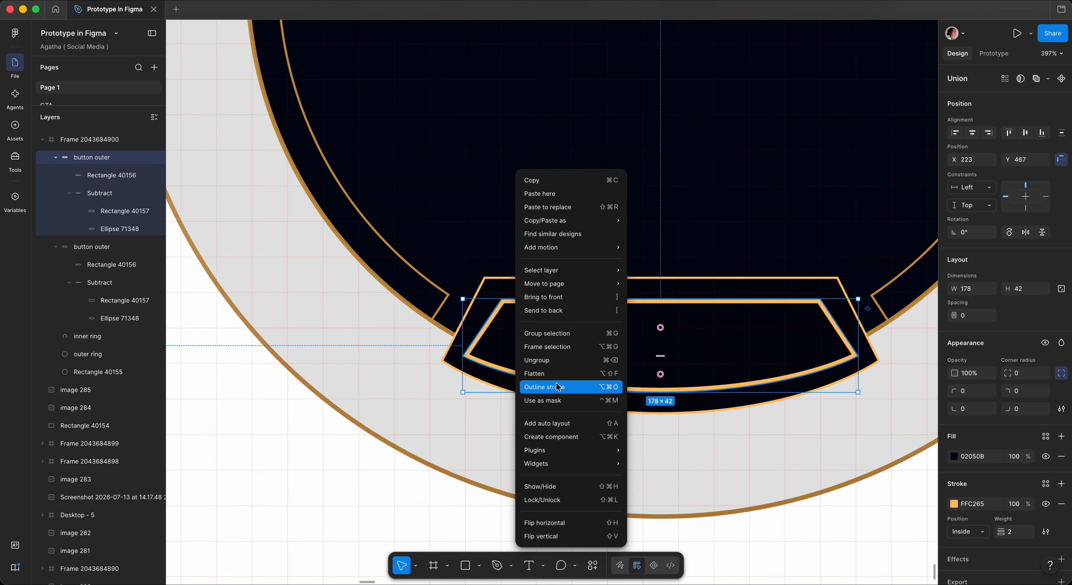
click(512, 386)
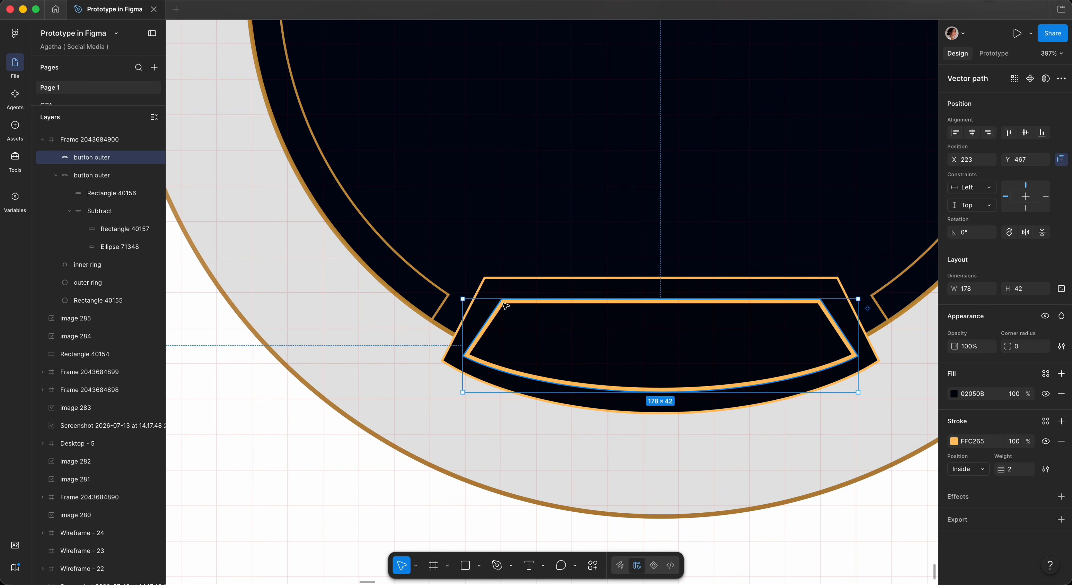
Move the flattened inner button's upper-left corner point to X 238.5, Y 466.
double_click(505, 306)
scroll(482, 290, up, 5)
drag(481, 289, 477, 287)
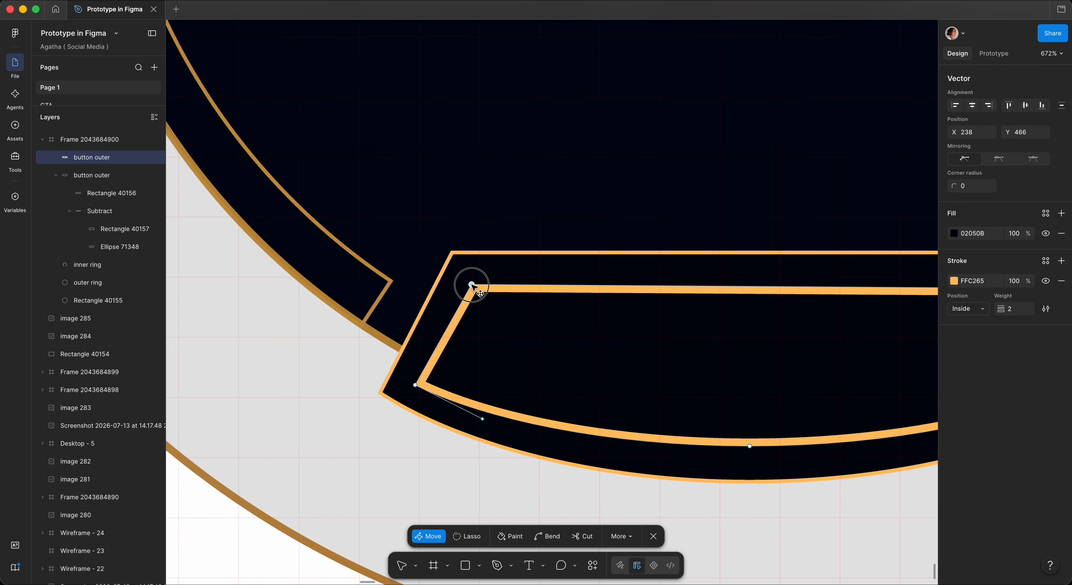
scroll(474, 286, down, 5)
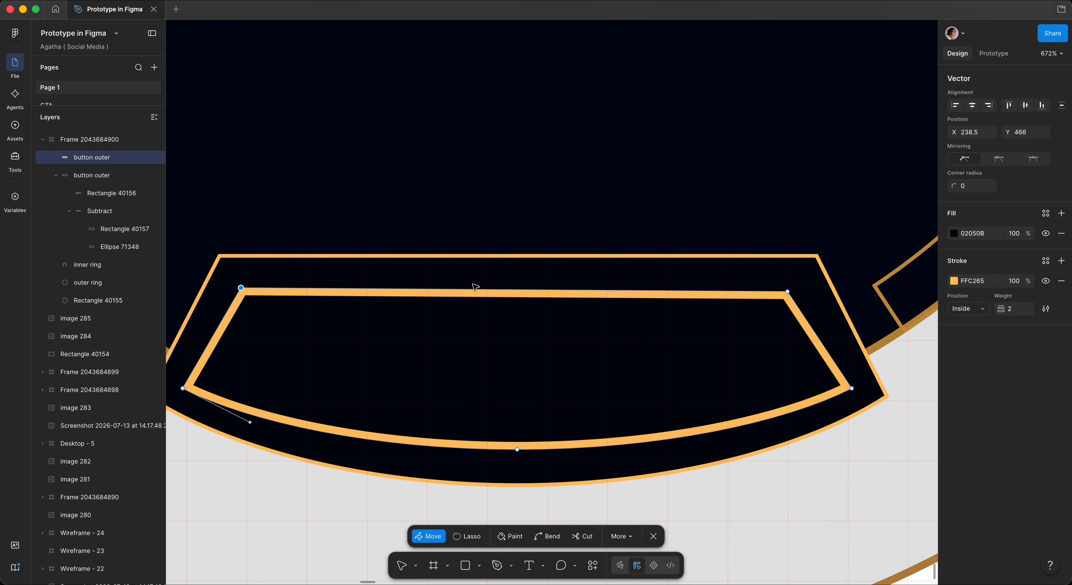
scroll(721, 290, up, 5)
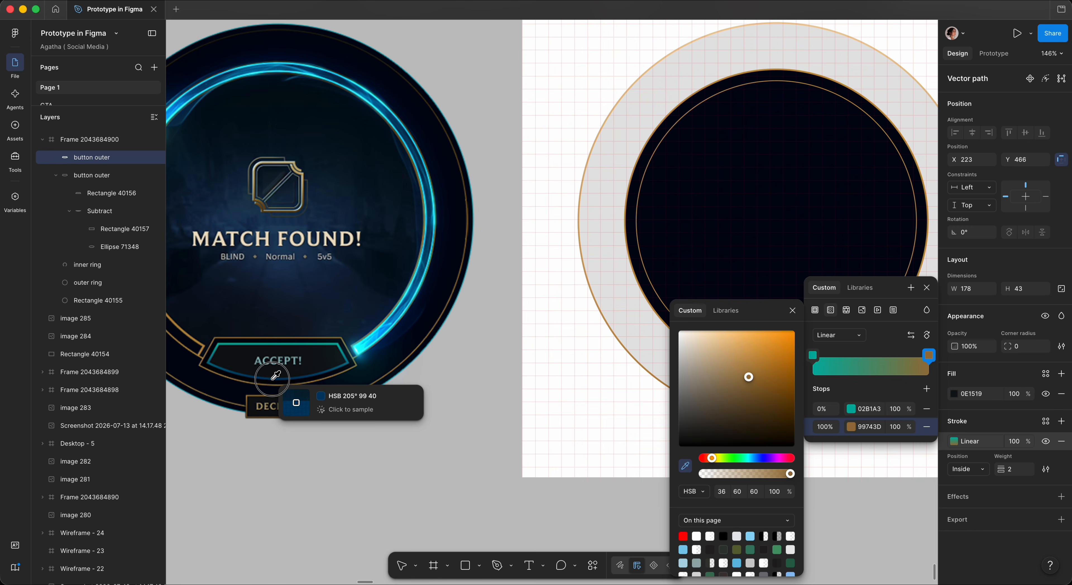
Recolour the end stop of the inner button's linear stroke gradient with the dark blue sampled from the reference ACCEPT! button's lower border.
click(276, 376)
key(Escape)
click(523, 477)
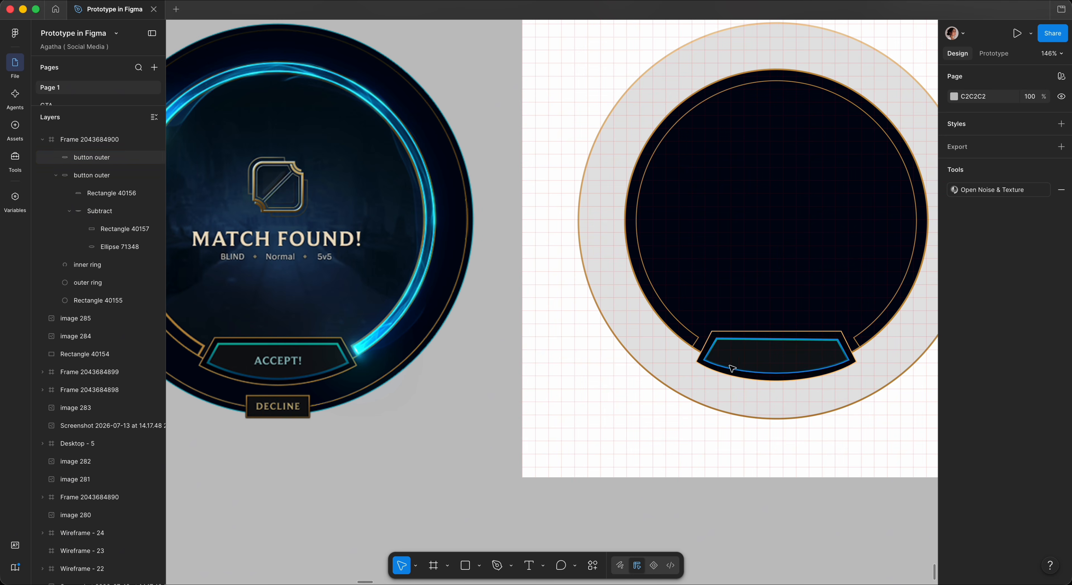
click(777, 358)
click(953, 441)
click(851, 561)
click(685, 470)
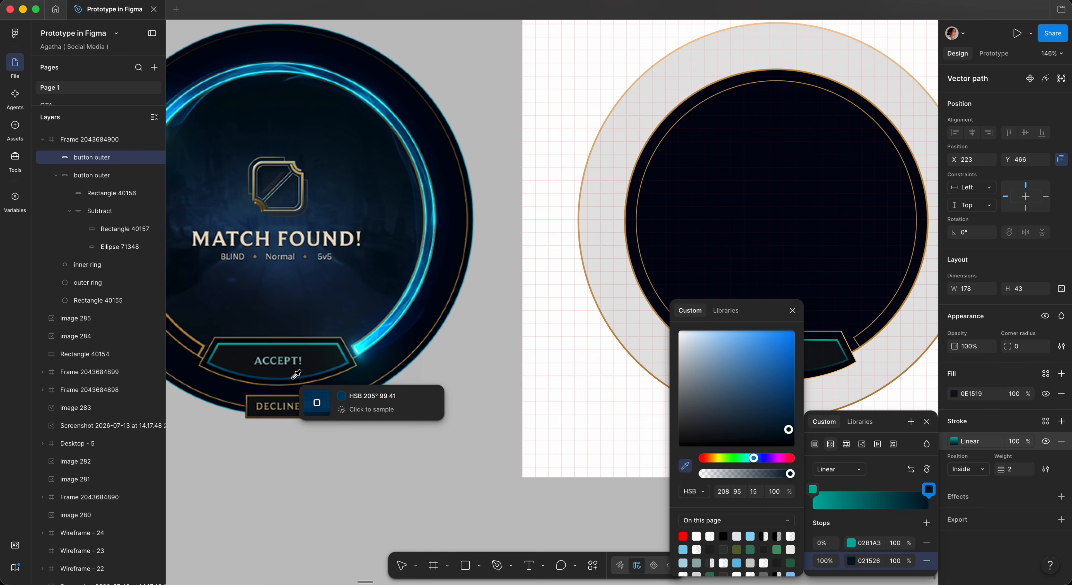
click(293, 377)
click(521, 452)
Add the text ACCEPT! over the middle of the inner button.
scroll(522, 452, right, 2)
scroll(521, 452, left, 1)
key(t)
click(713, 357)
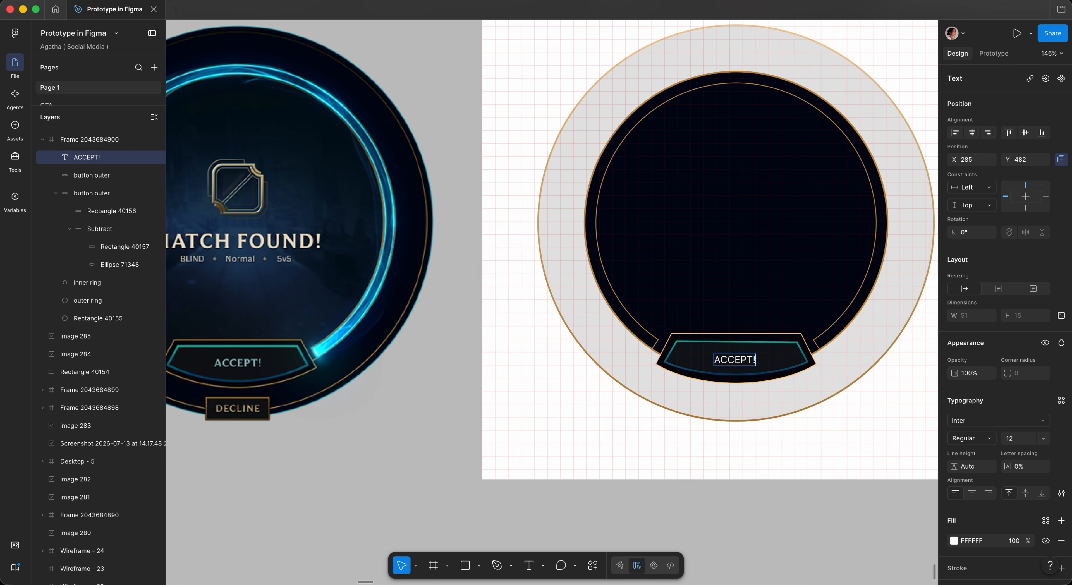
key(Escape)
Style the ACCEPT! text in Beaufort at size 14 with the pale teal fill 92C2C2.
click(985, 422)
scroll(891, 408, down, 4)
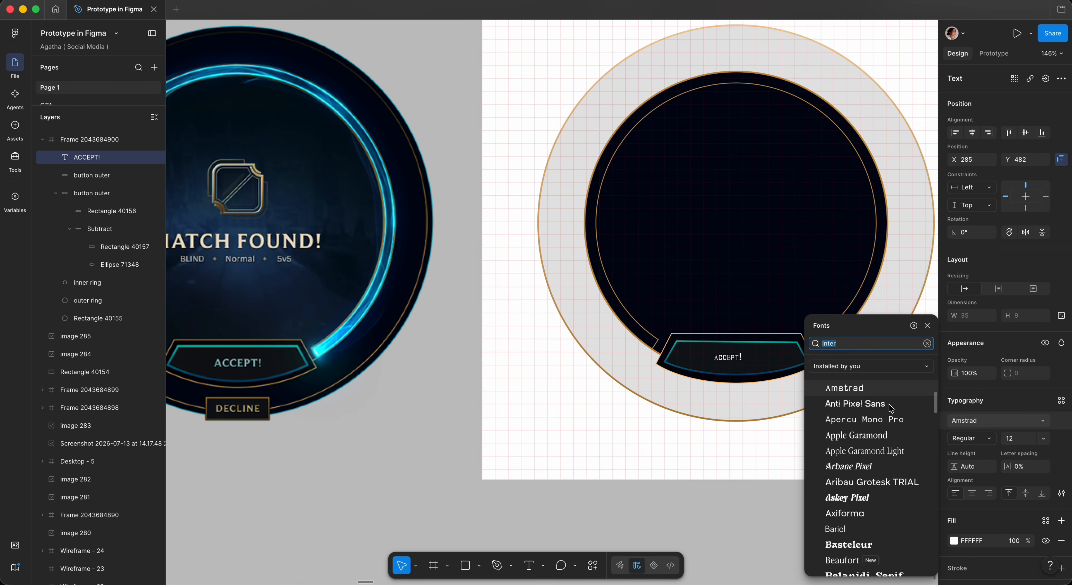
scroll(889, 403, down, 3)
click(850, 440)
click(1043, 438)
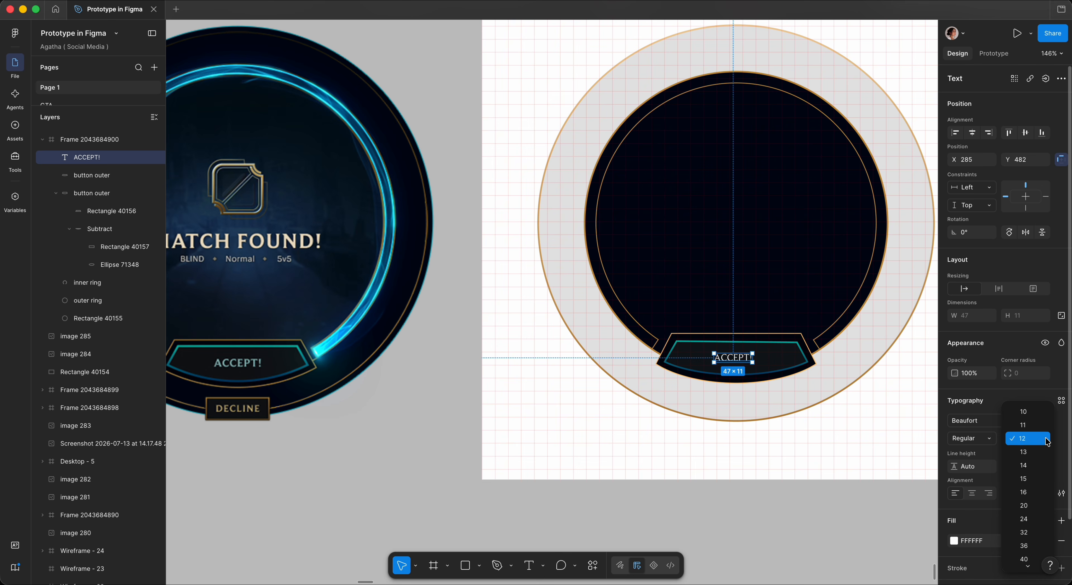
click(1031, 465)
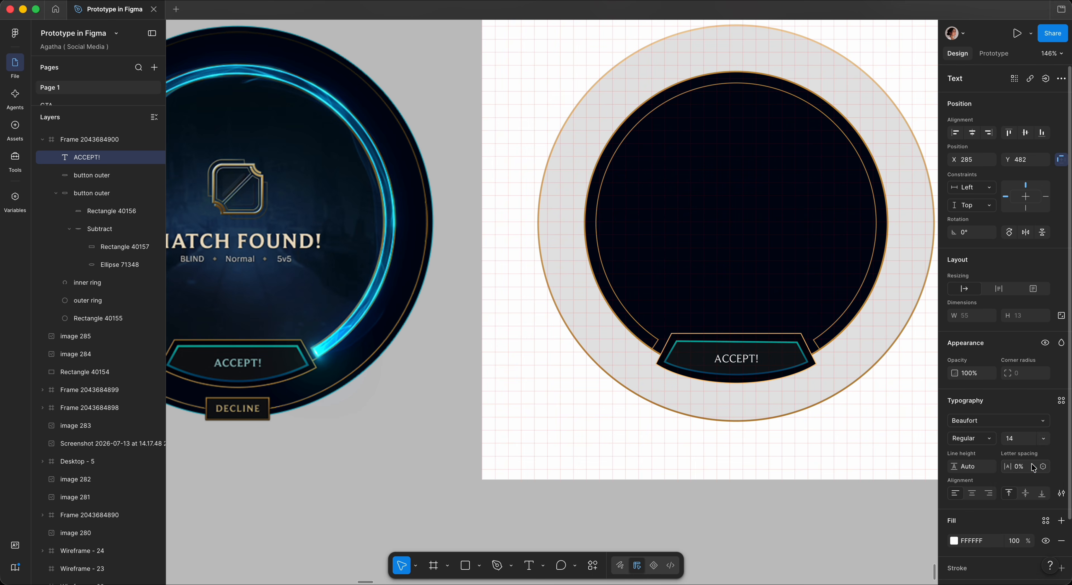
click(954, 540)
click(816, 466)
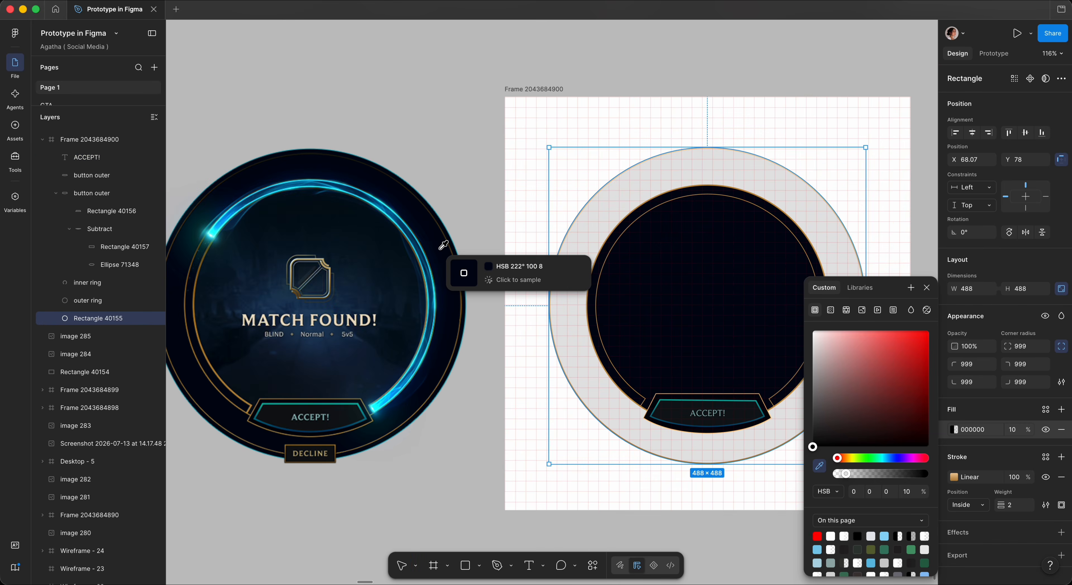
Fill the large outer circle with the dark navy 000614 sampled from the reference image's outer ring.
click(442, 246)
click(538, 386)
scroll(538, 386, right, 1)
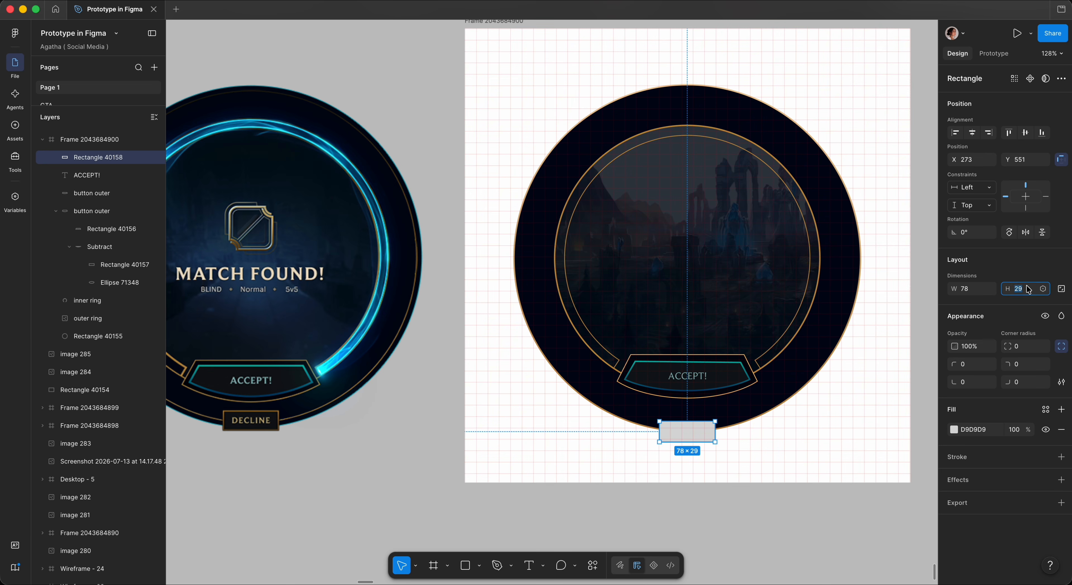
Set the small rectangle's height to 30 and shift it up to Y 546 on the large circle's lower edge.
key(Up)
scroll(732, 372, up, 3)
key(Up)
key(Up)
key(Up)
key(Up)
key(Up)
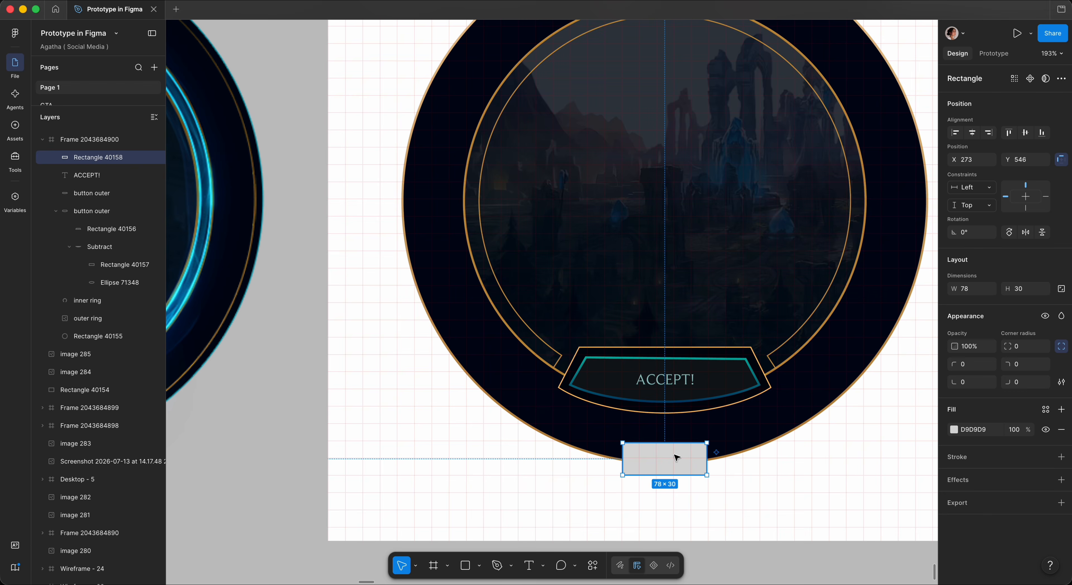
Review the large circle's linear gold stroke gradient and add a gradient stroke to the small rectangle.
scroll(675, 455, down, 1)
click(721, 456)
click(954, 477)
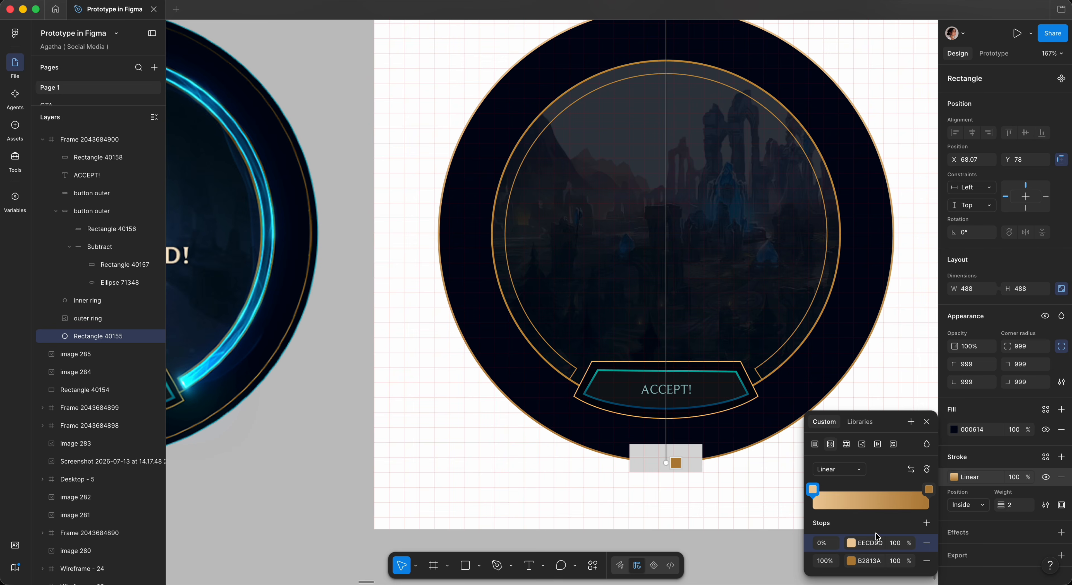
click(872, 541)
double_click(703, 453)
double_click(720, 479)
click(691, 462)
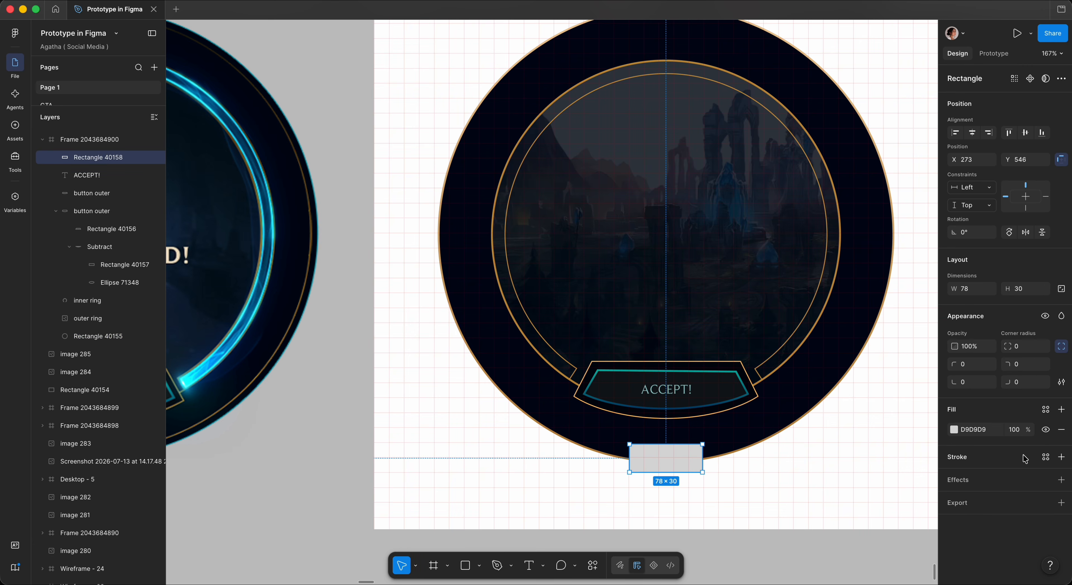
click(1061, 457)
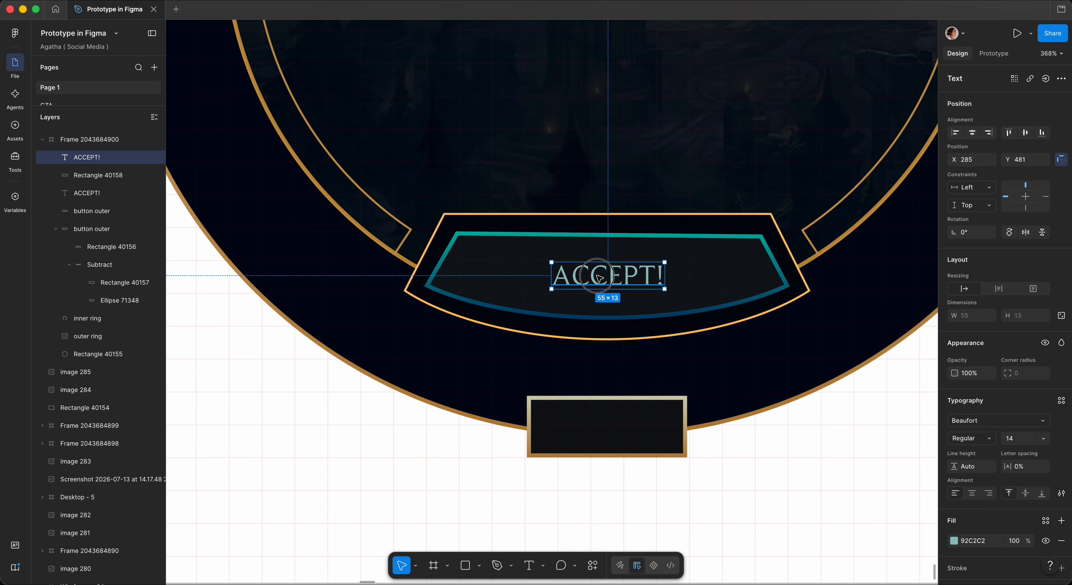
Copy the ACCEPT! text onto the small rectangle, reword it as DECLINE, and wrap both in an auto layout frame.
drag(666, 389, 664, 458)
double_click(649, 458)
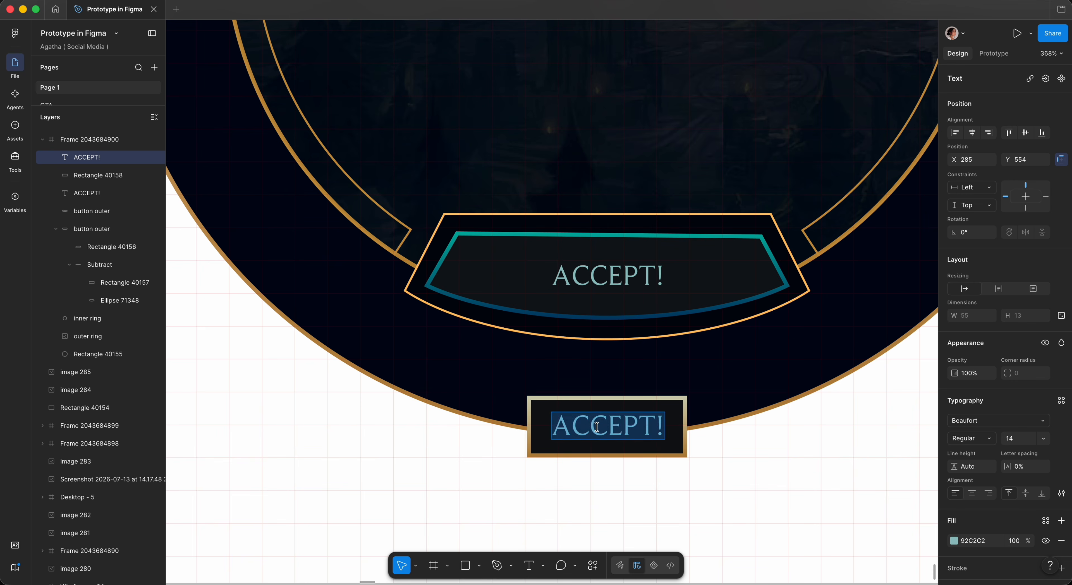
text(DECLINE)
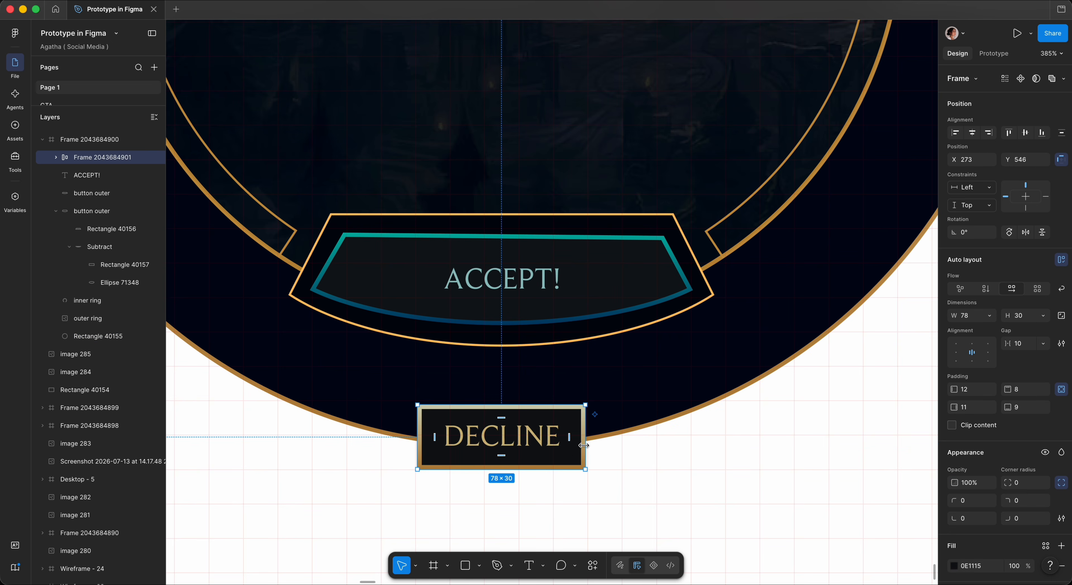
drag(585, 450, 648, 453)
click(651, 489)
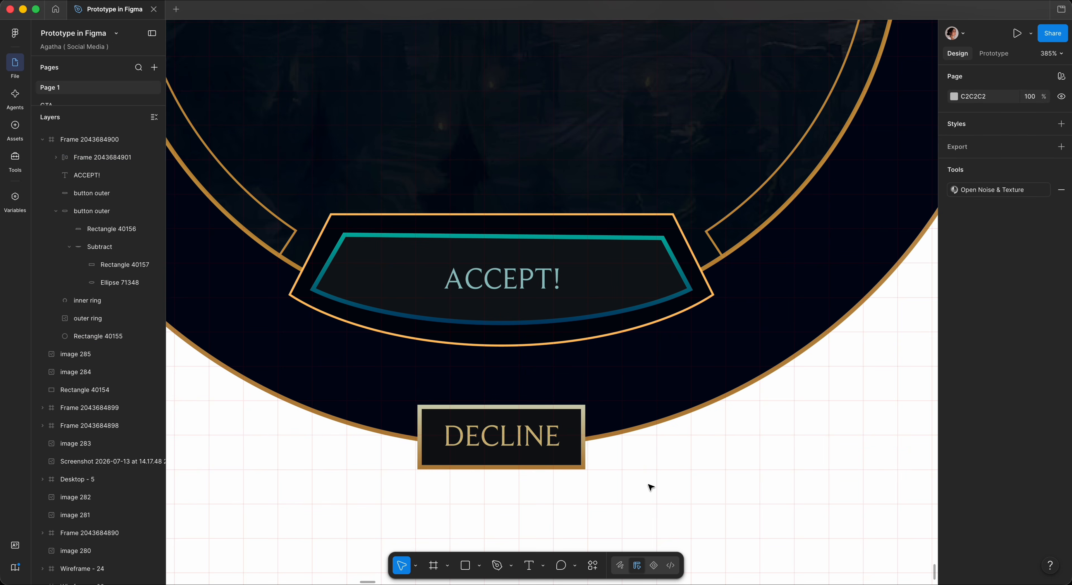
Draw a dot about 4 px wide just after the BLIND text and combine the two in an auto layout row.
scroll(651, 486, down, 10)
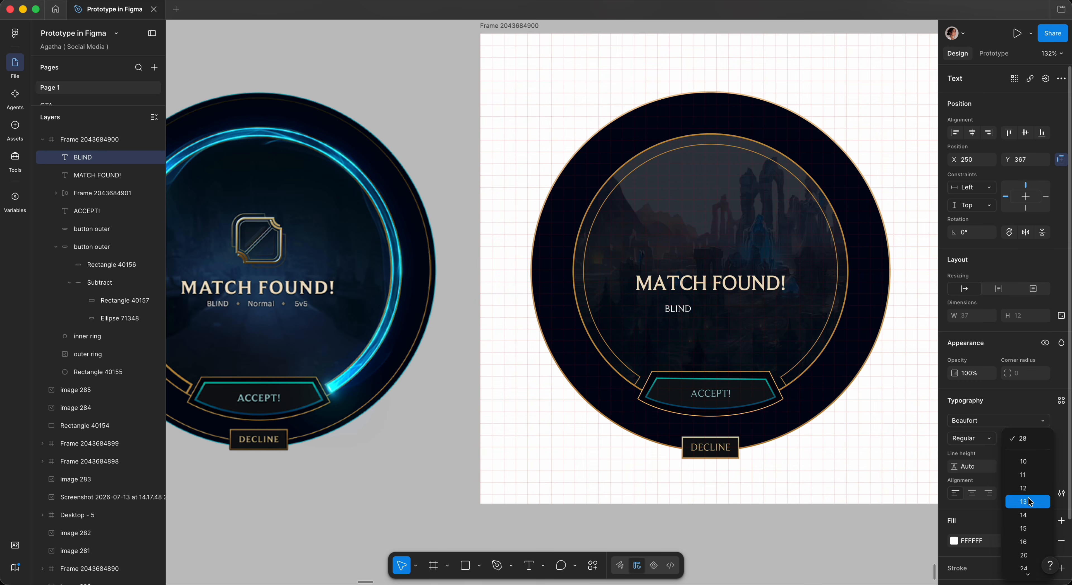
scroll(734, 330, up, 10)
key(o)
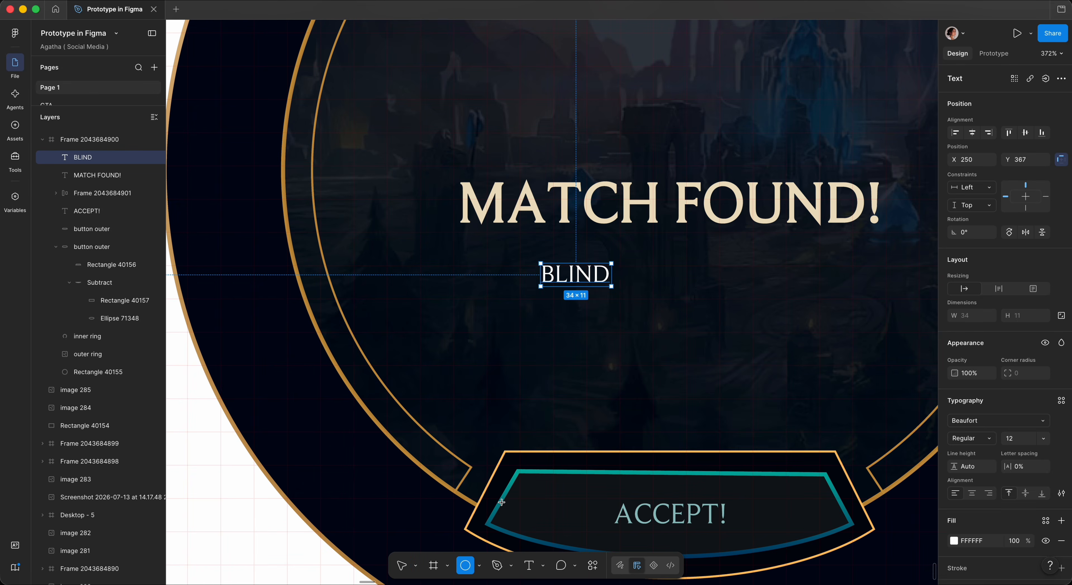
drag(619, 271, 630, 279)
scroll(627, 278, up, 8)
shift+click(576, 271)
key(shift+a)
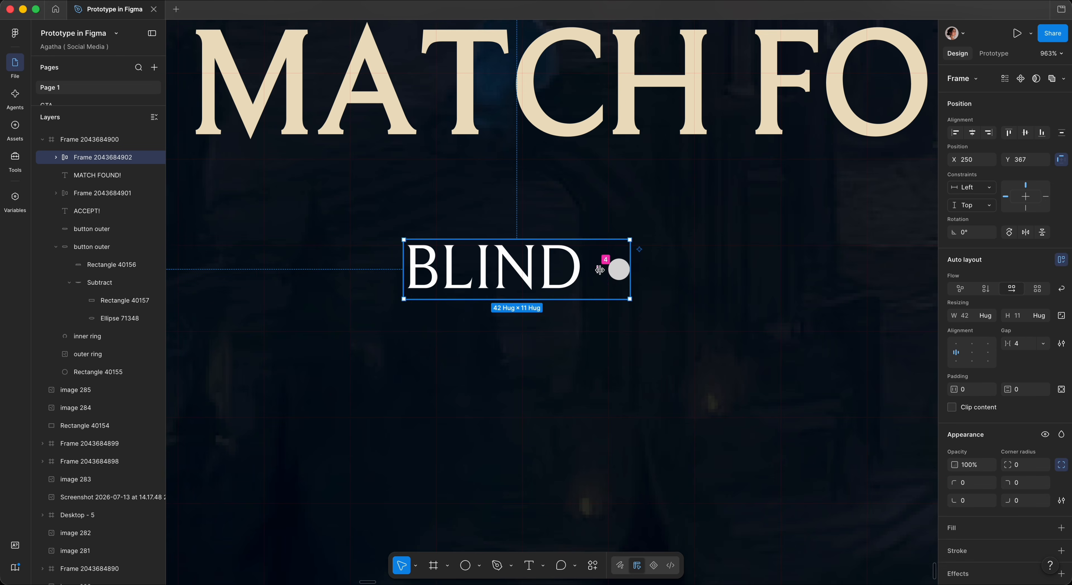
Duplicate the text and dot within the row to build three BLIND labels separated by two dots.
scroll(599, 270, down, 10)
double_click(581, 269)
key(super+d)
key(Right)
key(super+d)
click(603, 270)
key(super+d)
key(Right)
click(620, 288)
scroll(714, 310, down, 5)
Set the label row's gap to 12 and move it up, centred just beneath the MATCH FOUND! heading.
click(634, 285)
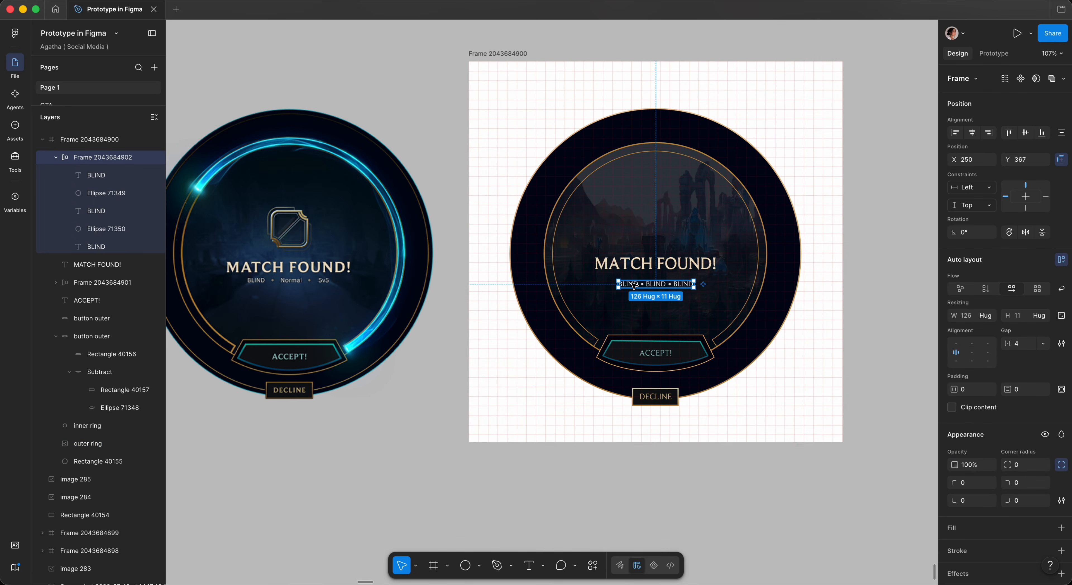
click(1019, 346)
text(12)
key(Return)
drag(648, 285, 638, 280)
Reword the second BLIND label as Normal and the third as 5v5.
double_click(658, 281)
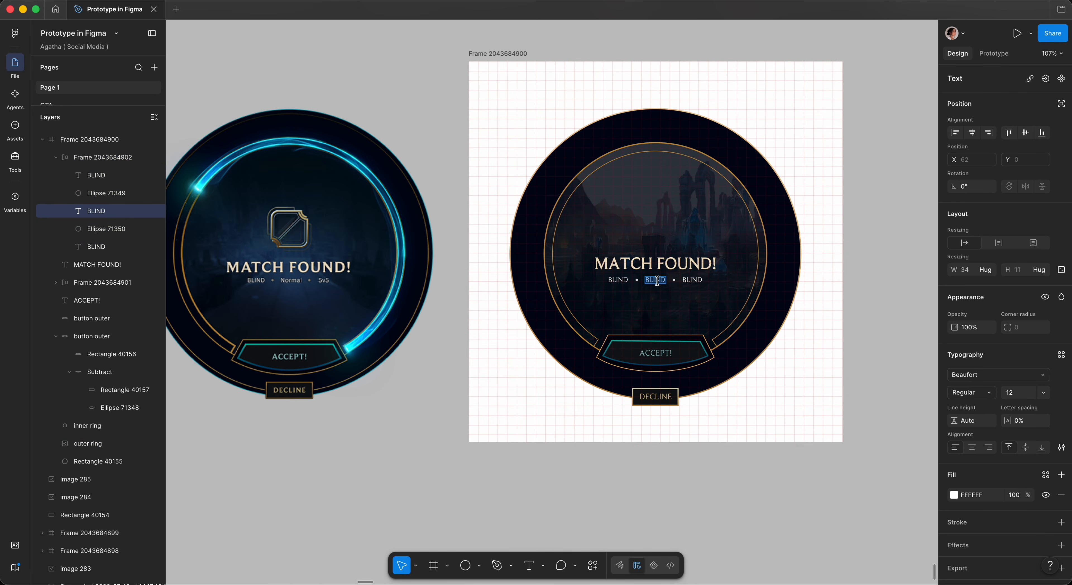
double_click(695, 280)
text(5v5)
click(683, 298)
Give the mode label row the cream colour of the MATCH FOUND! heading, EDDFC3.
click(676, 281)
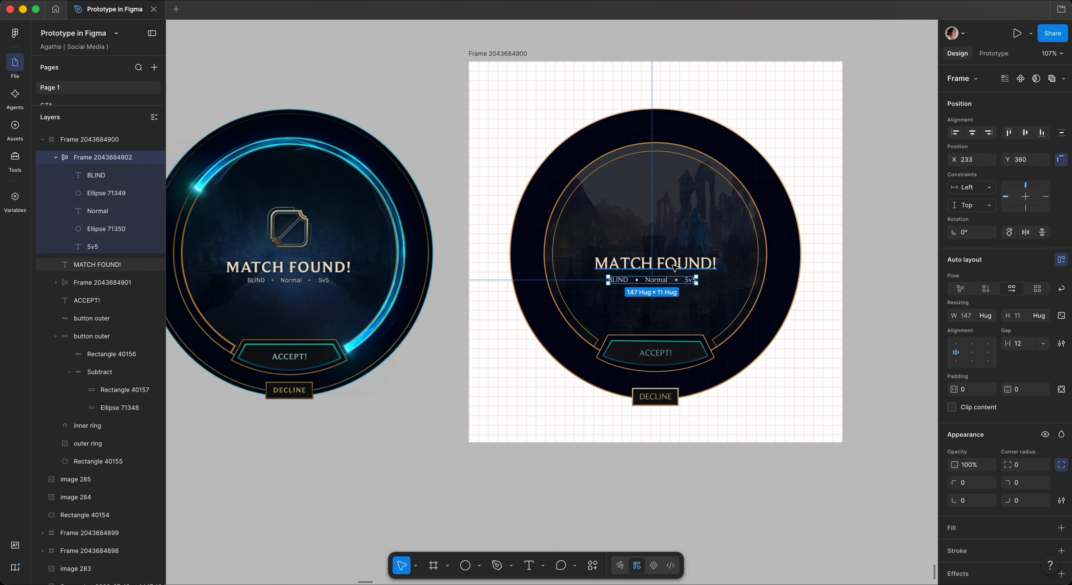
scroll(999, 458, down, 4)
click(954, 495)
click(820, 466)
click(680, 262)
click(975, 495)
click(973, 478)
text(EDDFC3)
key(Return)
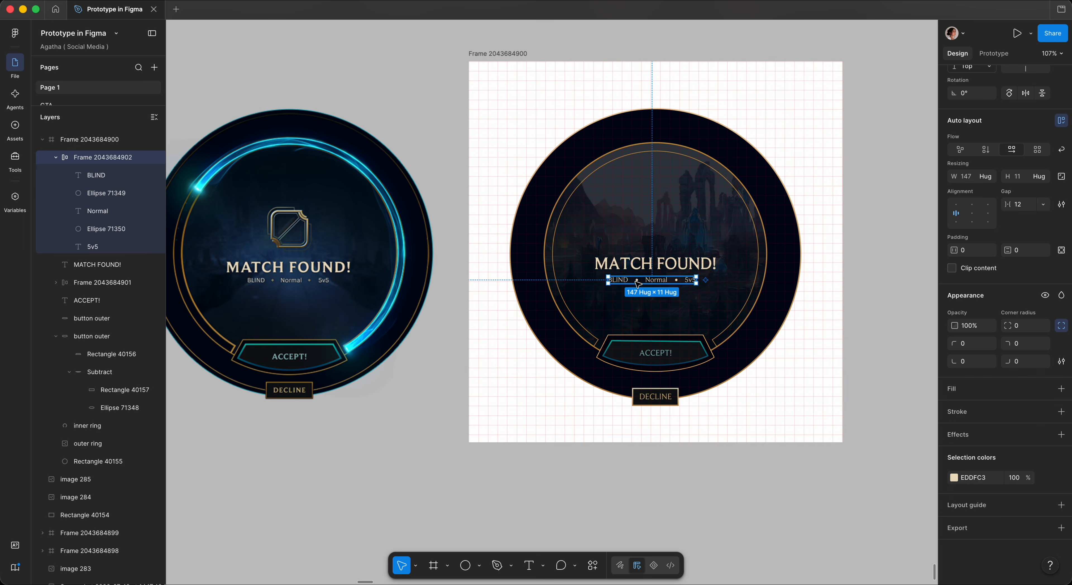
Recolour the two separator dots between the mode labels gold.
double_click(637, 280)
shift+click(676, 280)
click(954, 347)
Stack the MATCH FOUND! heading and the mode label row in a vertical auto layout frame with a gap of 8.
click(656, 264)
shift+click(657, 280)
key(shift+a)
click(1022, 343)
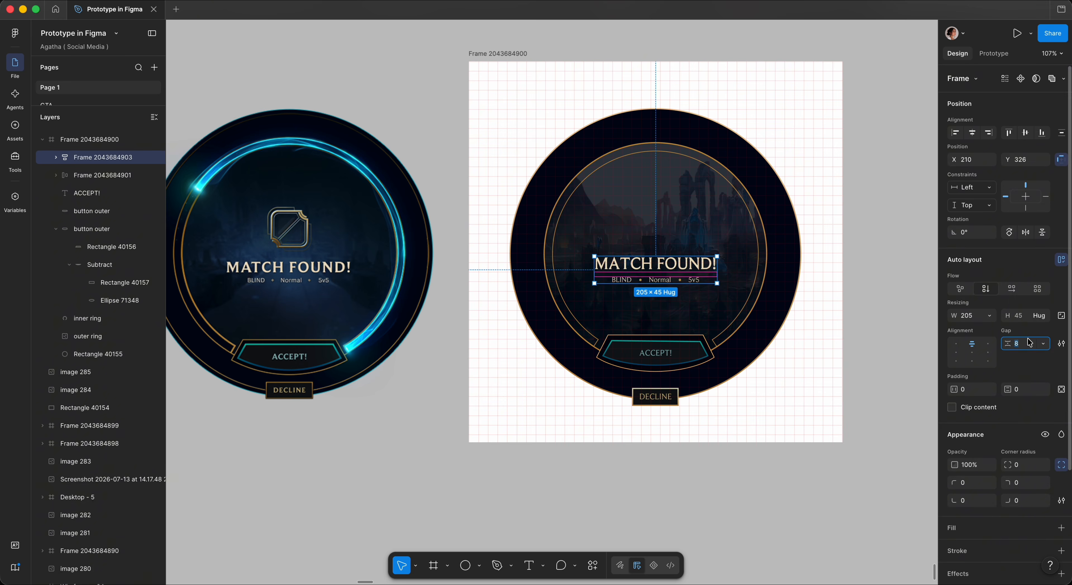
text(4)
click(878, 300)
click(666, 277)
click(1022, 344)
text(8)
click(726, 476)
scroll(726, 477, up, 1)
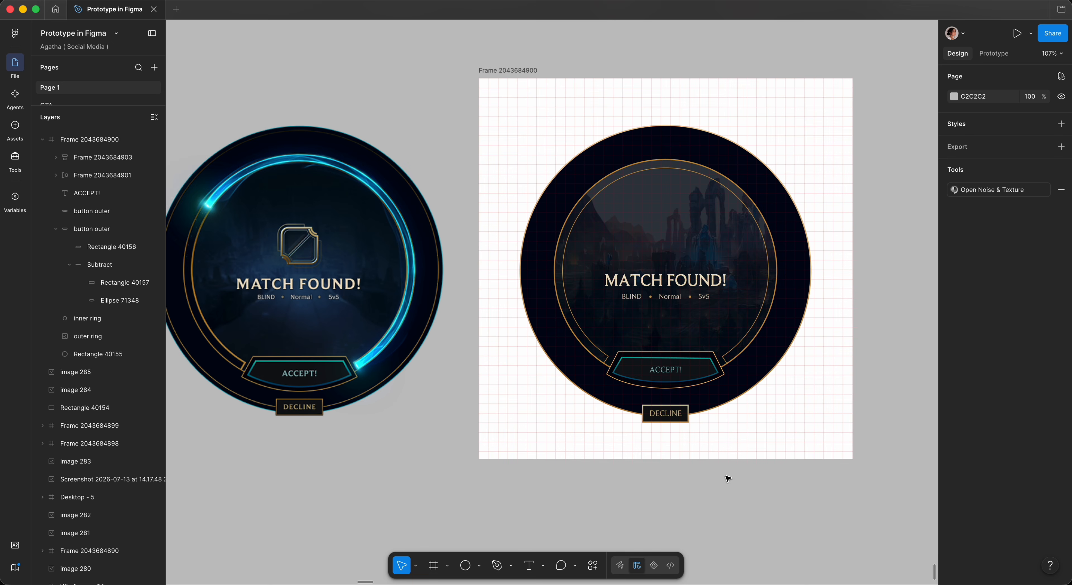
Duplicate the inner ring in front of all other layers and give the copy a D9D9D9 fill and a 3CFFFF stroke.
scroll(726, 477, right, 2)
scroll(257, 203, up, 3)
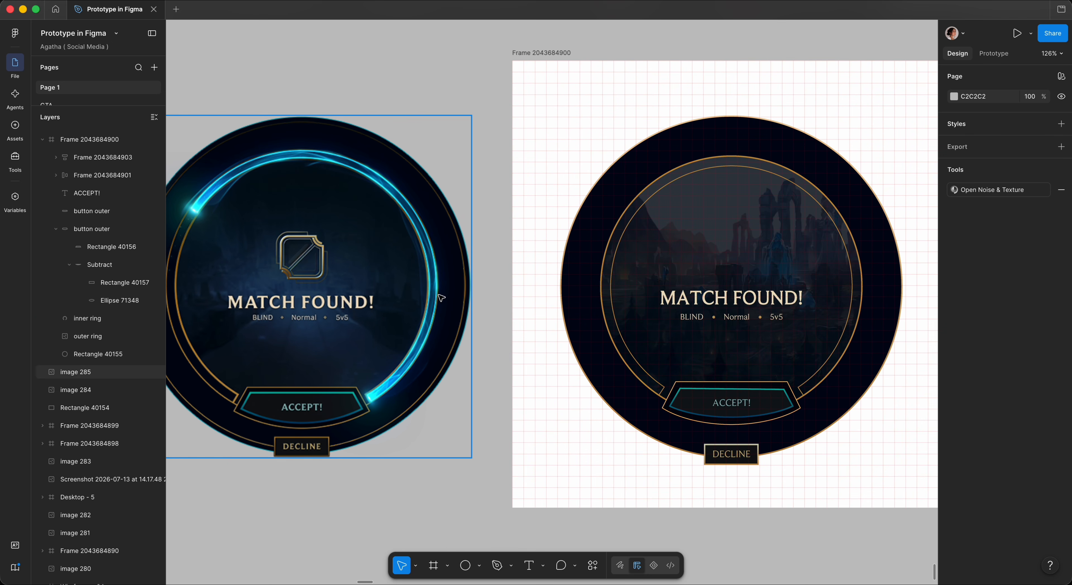
click(603, 285)
key(super+d)
key(])
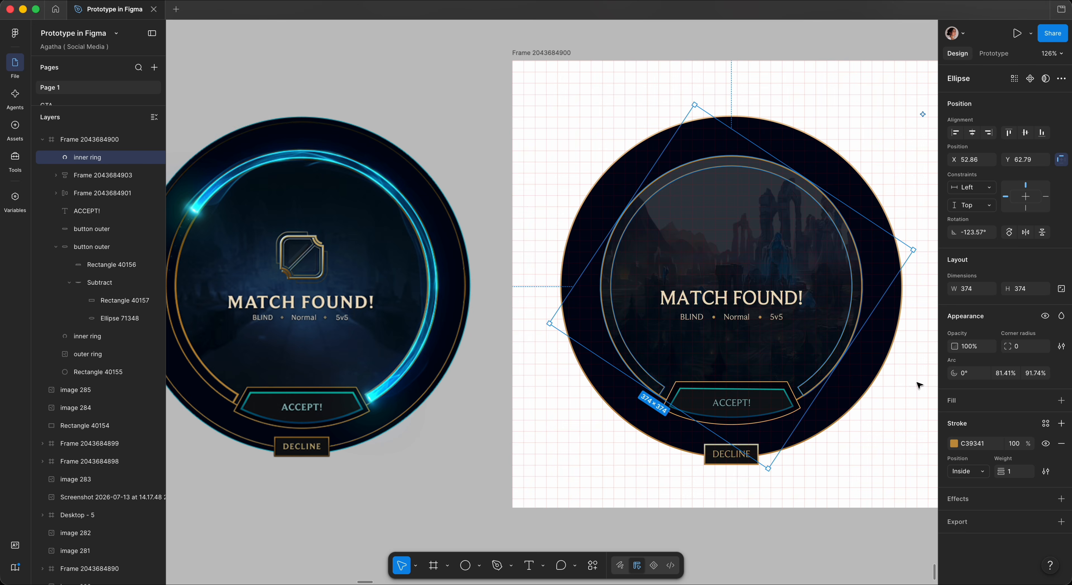
click(1062, 401)
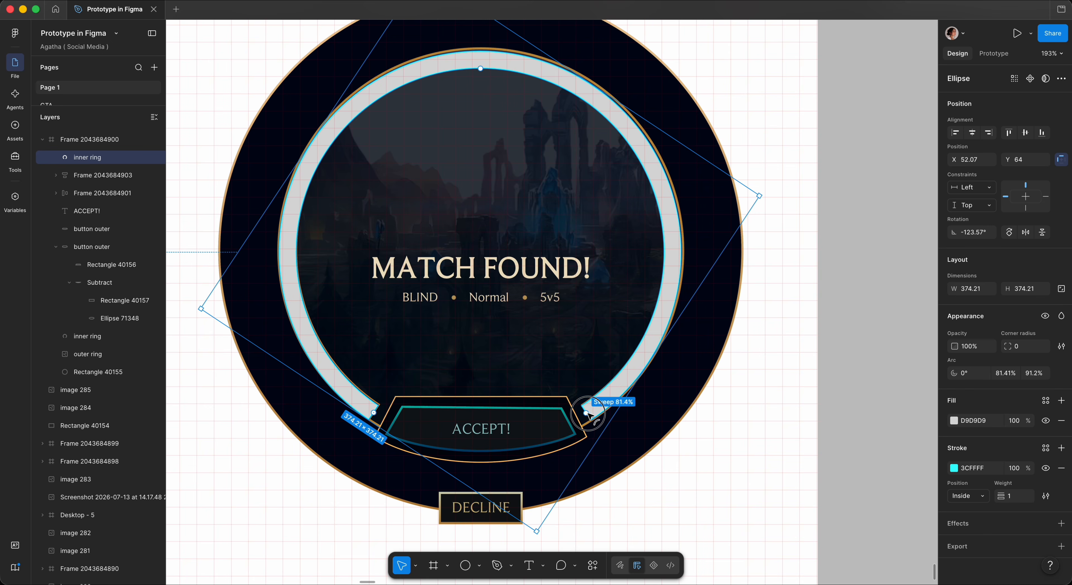
Shorten the filled ring's arc to a 62.5% sweep and rotate it to 168.8° so it ends beside the ACCEPT! button.
drag(586, 414, 663, 251)
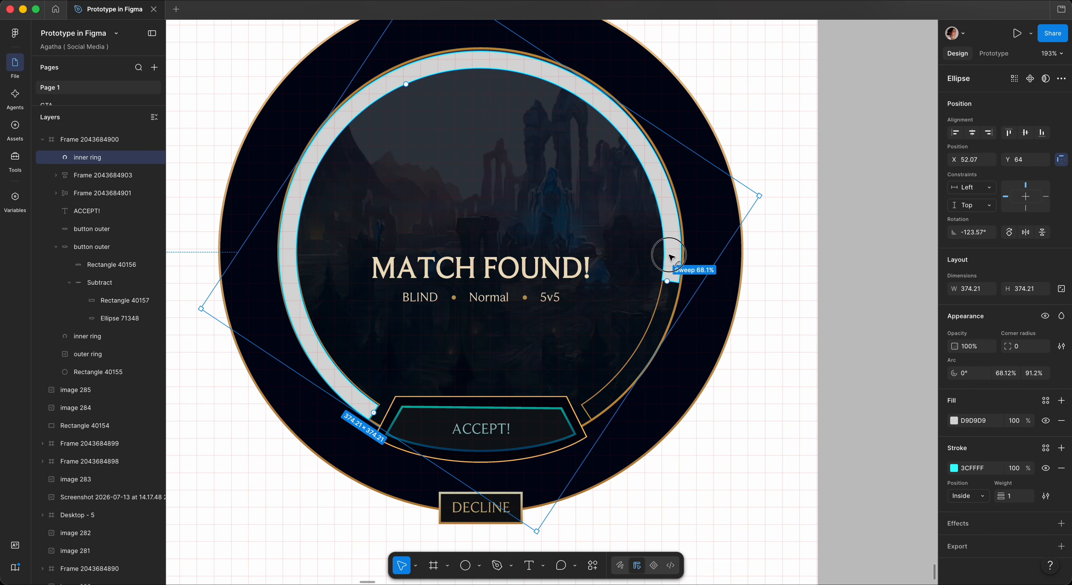
scroll(665, 253, down, 5)
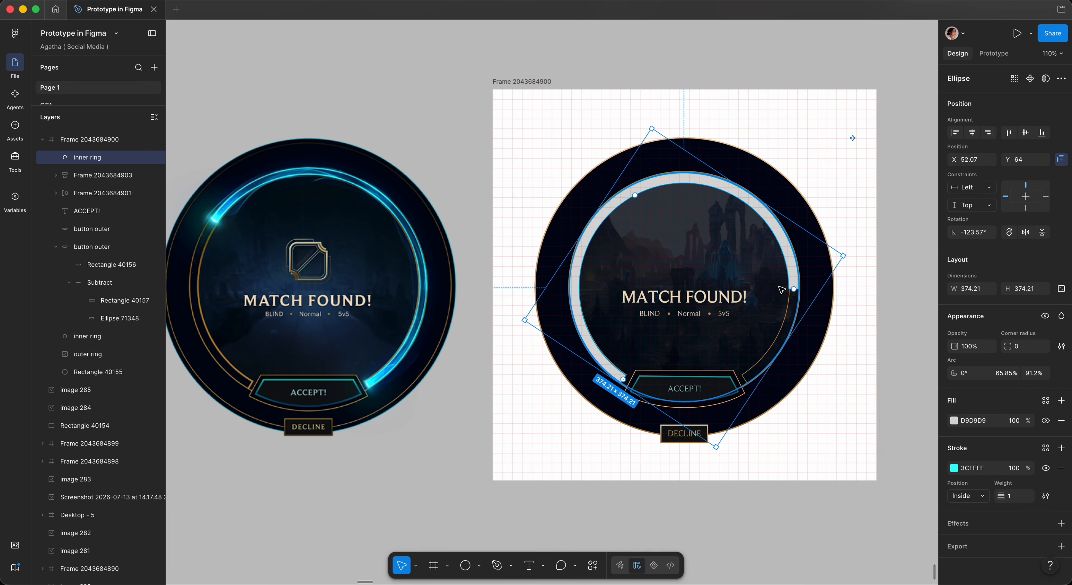
drag(794, 288, 769, 419)
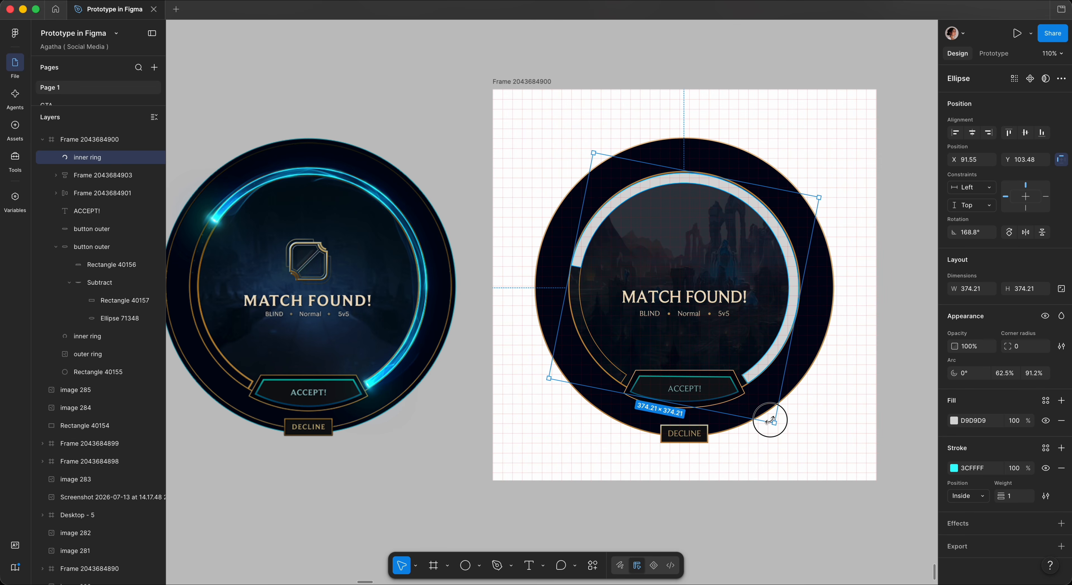
Fill the arc with a radial gradient of 001B34, 02335B and 001B34, shifting the middle stop to about 74% and adjusting the inner stop.
scroll(770, 420, up, 3)
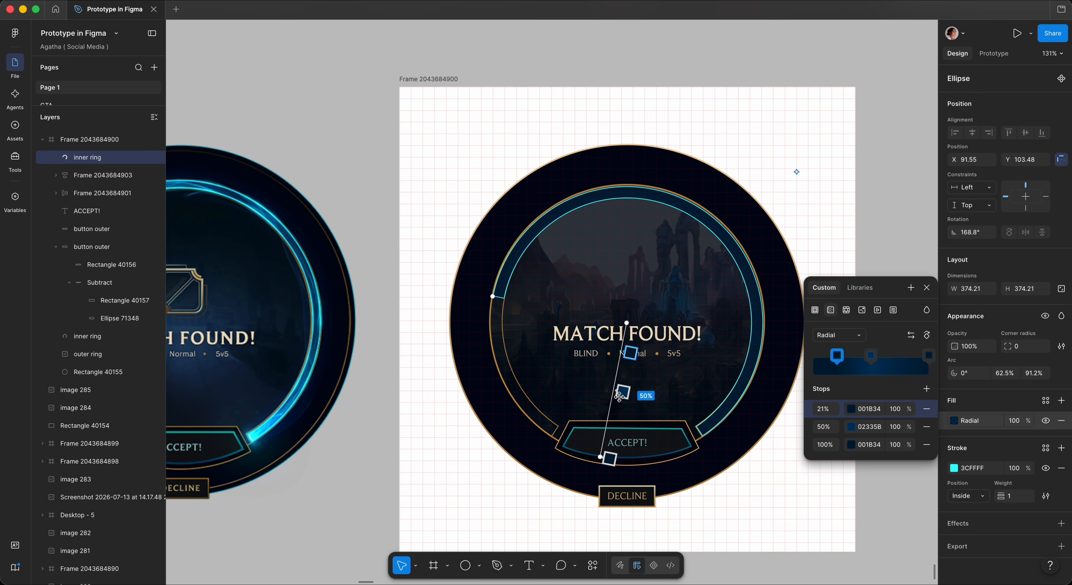
drag(619, 397, 651, 220)
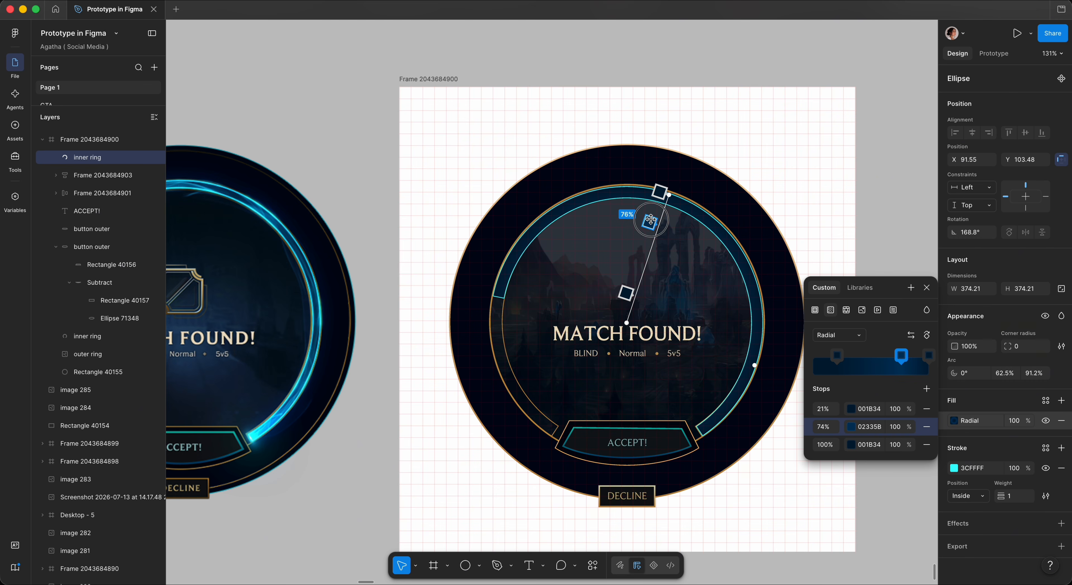
drag(626, 293, 636, 271)
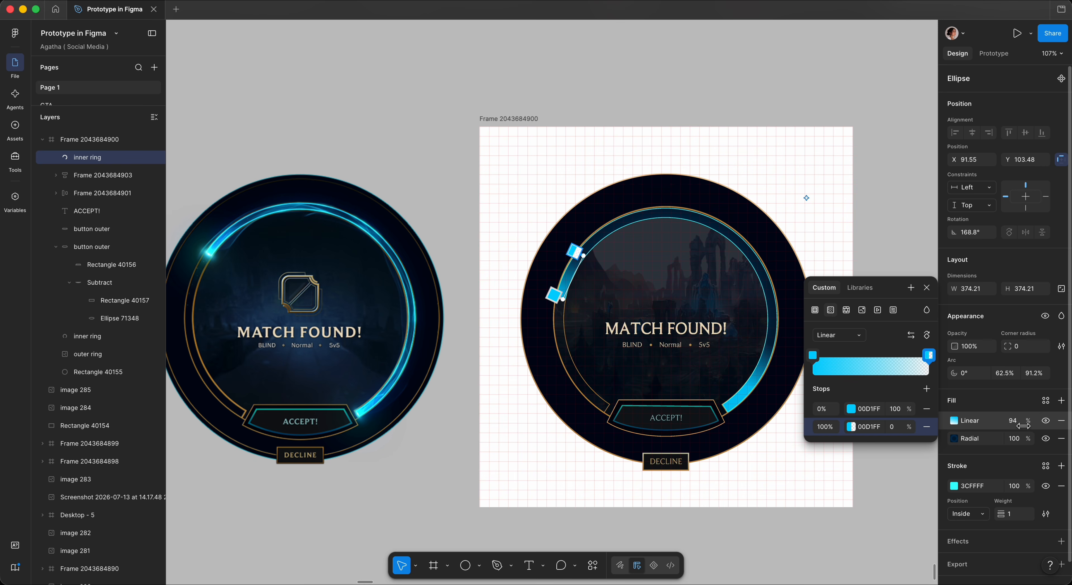
Overlay a linear gradient fading from 00D1FF to transparent on the arc, lower it to 62% opacity and adjust its end handle.
drag(1023, 426, 978, 428)
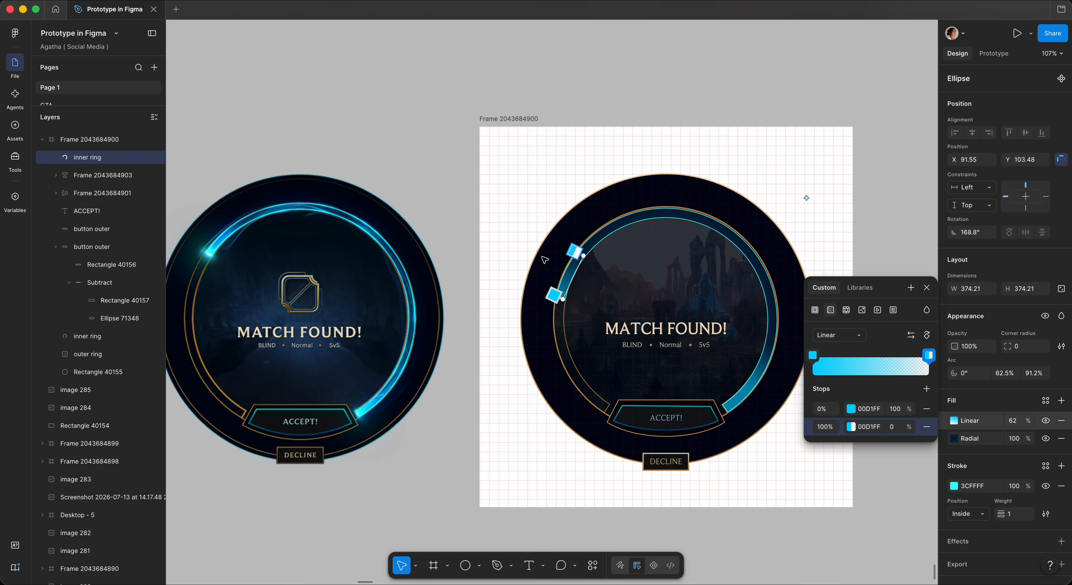
drag(583, 258, 587, 256)
drag(587, 256, 591, 254)
Add an inner shadow to the arc in FFFFFF at 25%, with X and Y 0, blur 4 and spread 7.
click(1061, 541)
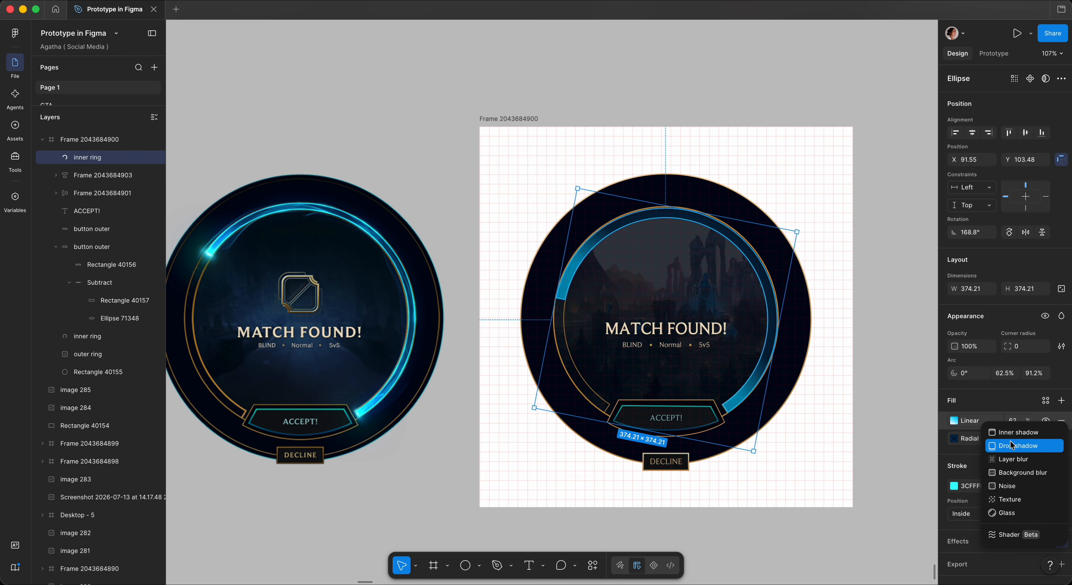
click(1015, 435)
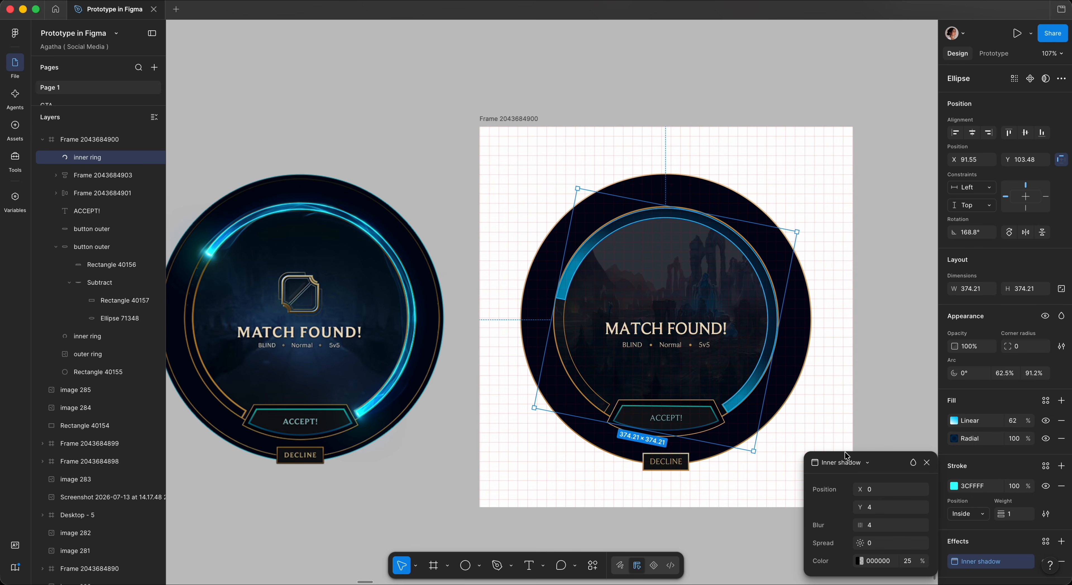
drag(887, 462, 887, 394)
click(860, 493)
drag(759, 383, 629, 319)
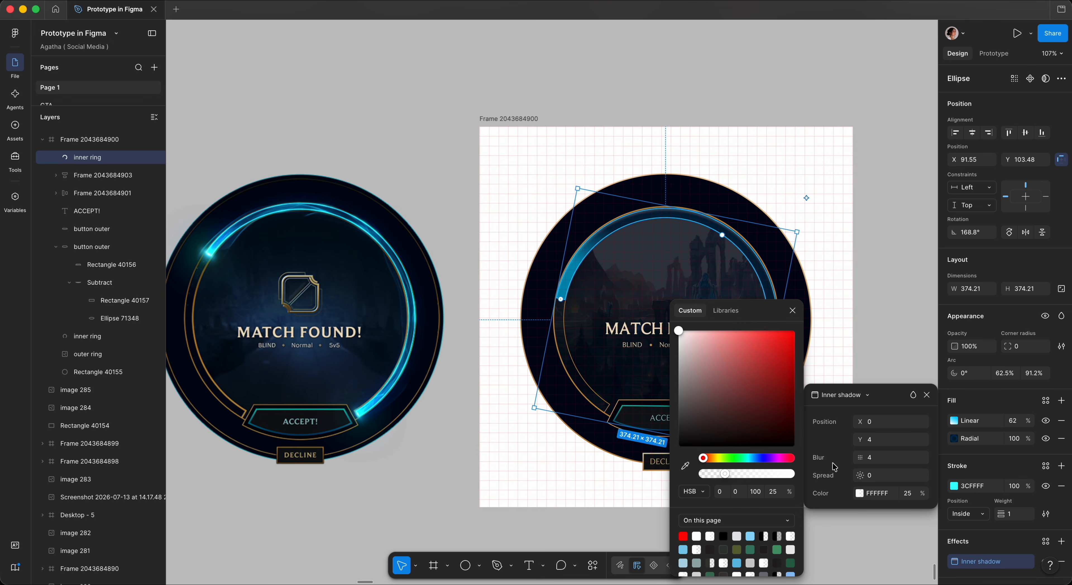
click(859, 479)
drag(860, 479, 867, 481)
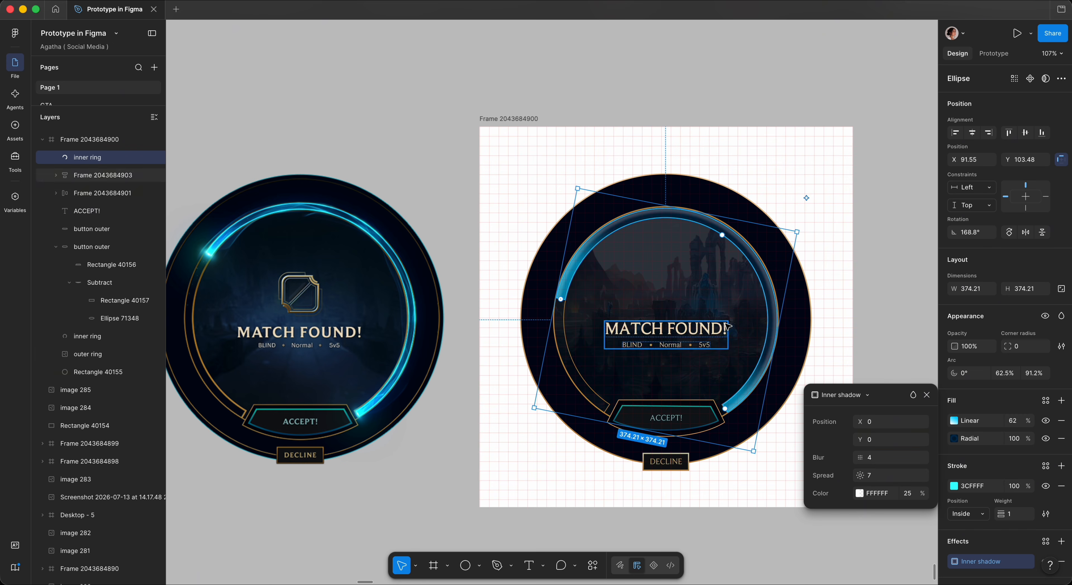
Set the white inner shadow's spread to 3 and add a second inner shadow in 3CFFFF at 40%, with blur 8 and spread 2.
scroll(731, 322, up, 4)
scroll(728, 327, up, 8)
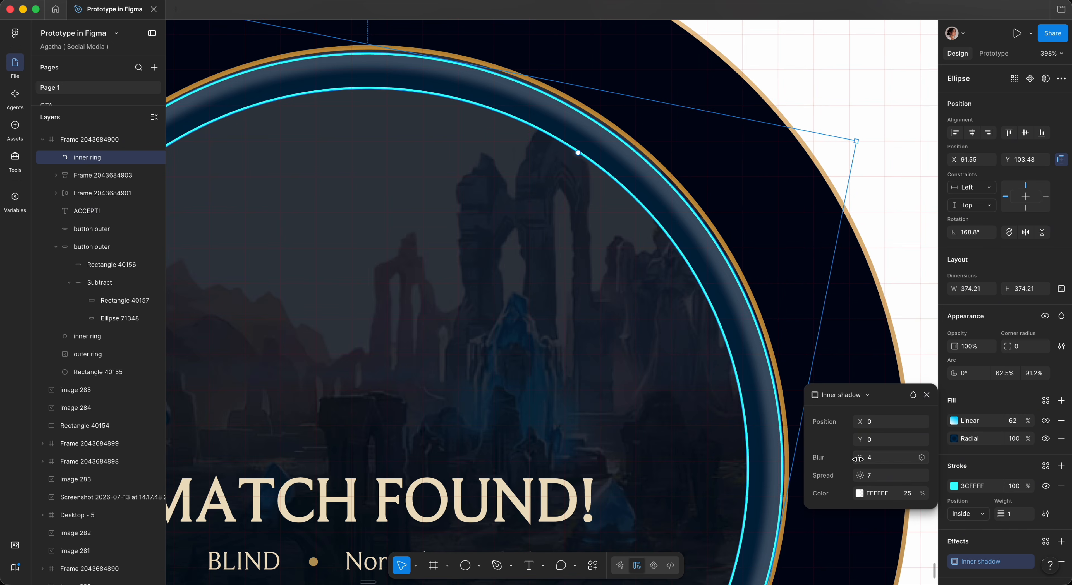
mouse_move(860, 475)
mouse_down()
mouse_move(849, 477)
mouse_move(858, 478)
mouse_up()
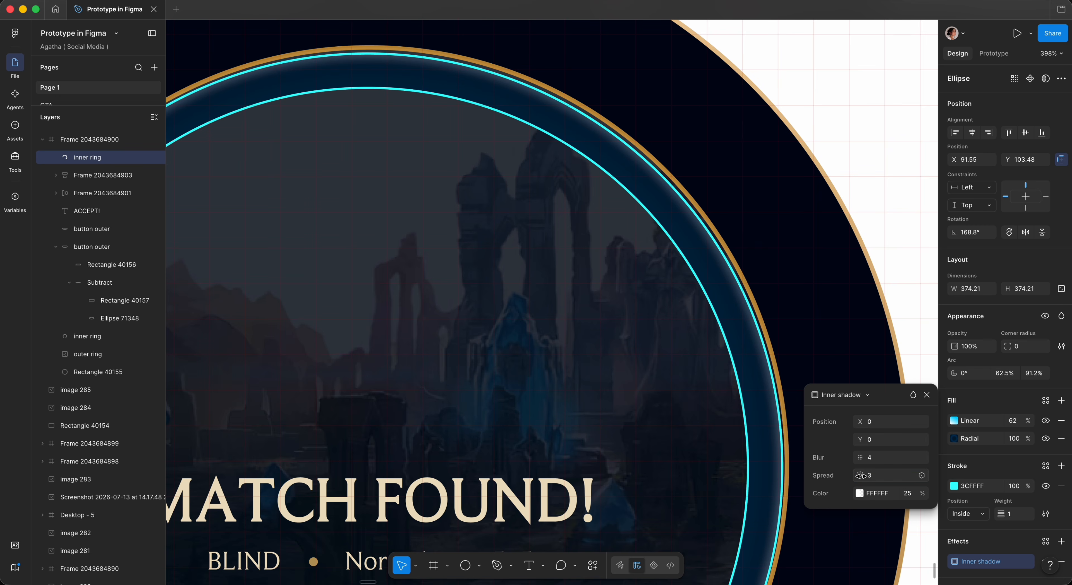
click(859, 493)
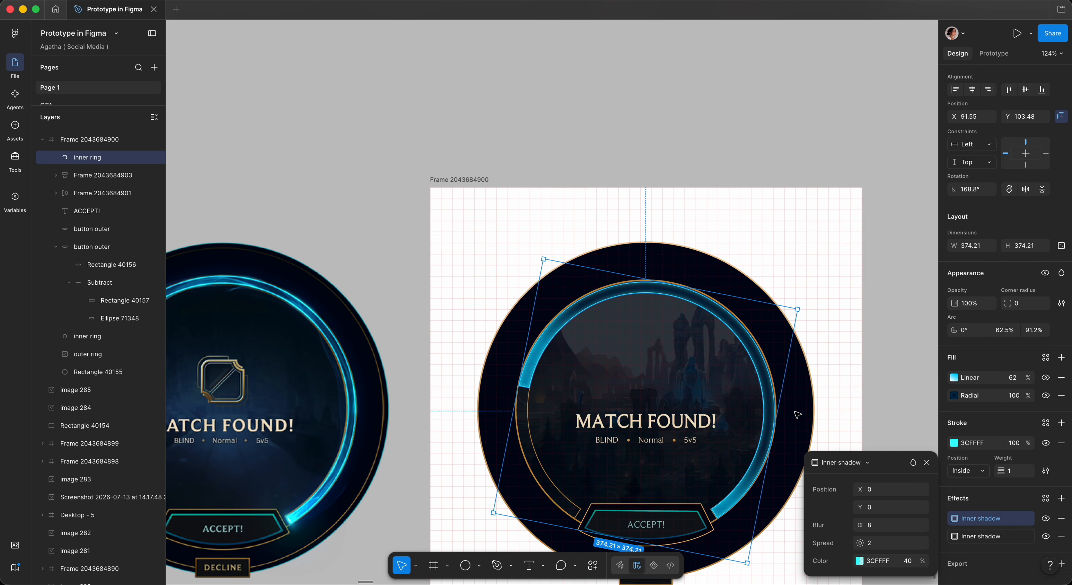
scroll(797, 414, left, 3)
scroll(797, 415, down, 2)
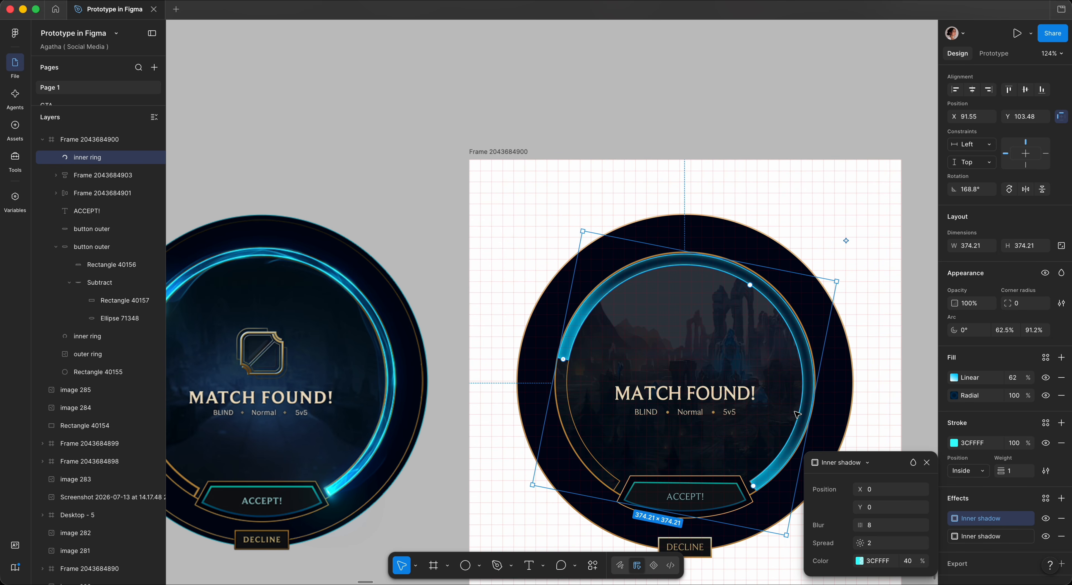
scroll(797, 415, left, 2)
Rename the glowing arc layer light base and duplicate it as light base mask.
double_click(87, 158)
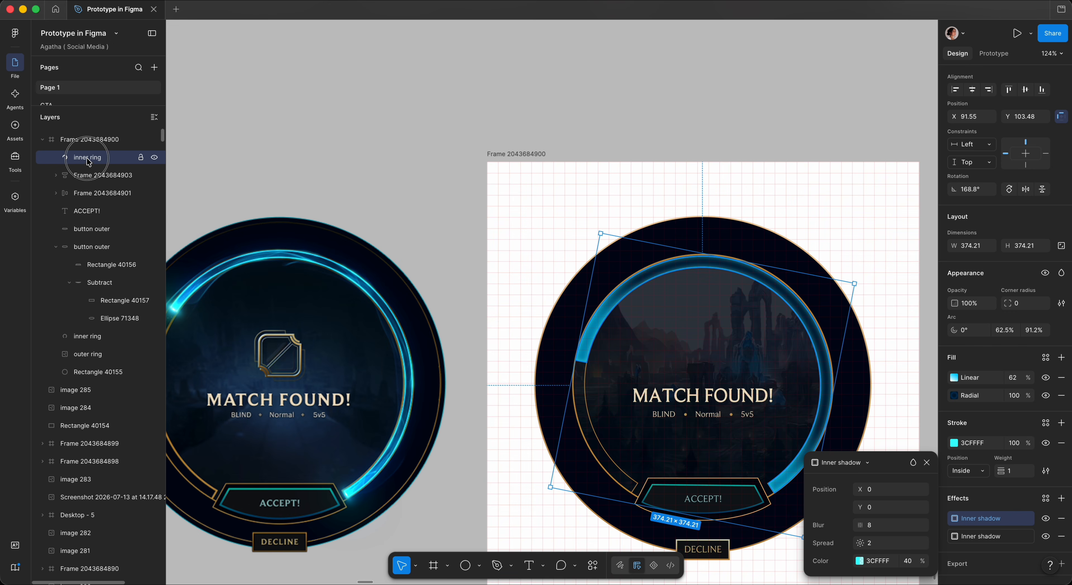
text(light base)
key(Return)
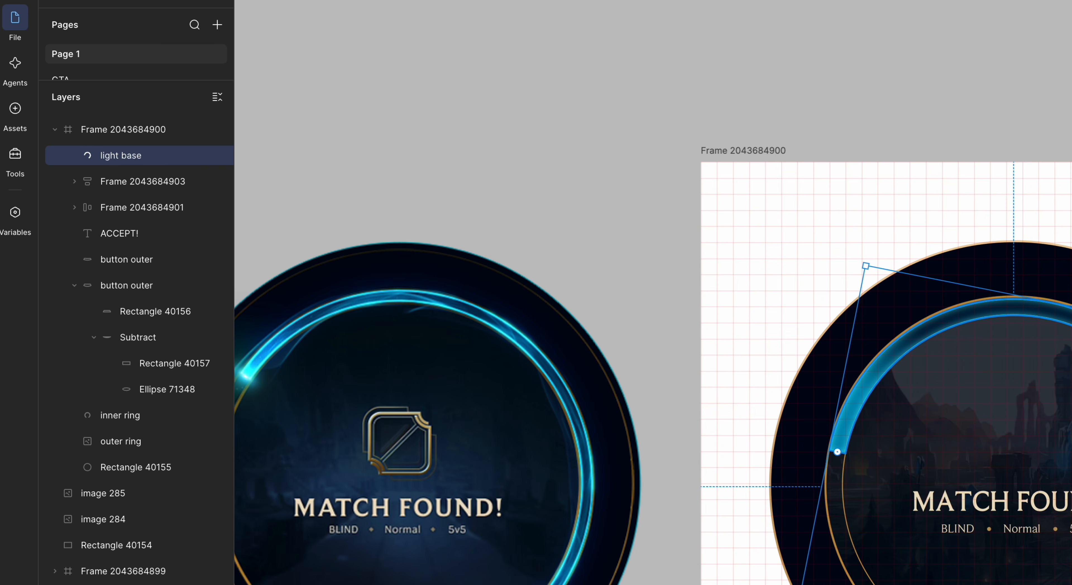
key(ctrl+d)
double_click(140, 161)
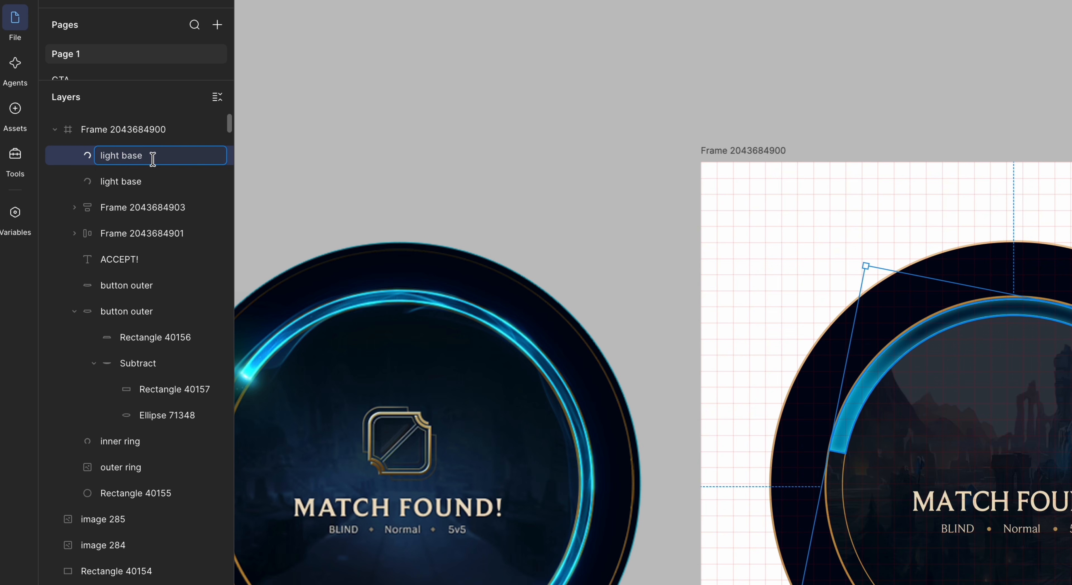
text(light base mask)
key(Return)
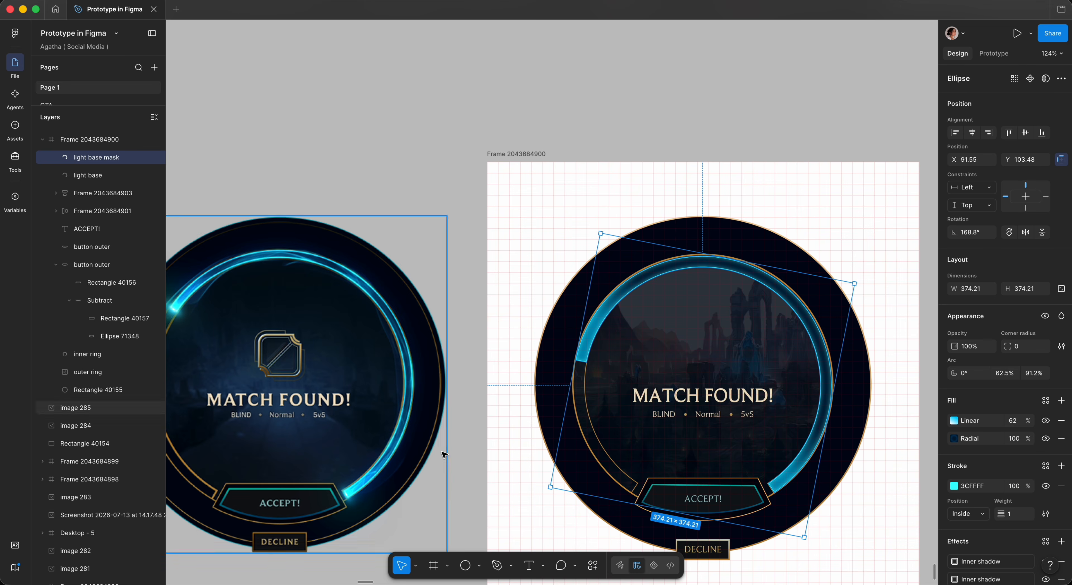
Draw a straight line about 16 px long, rotated about -11°, across the arc's open end on the ring's left side.
click(481, 565)
click(505, 476)
scroll(591, 360, up, 6)
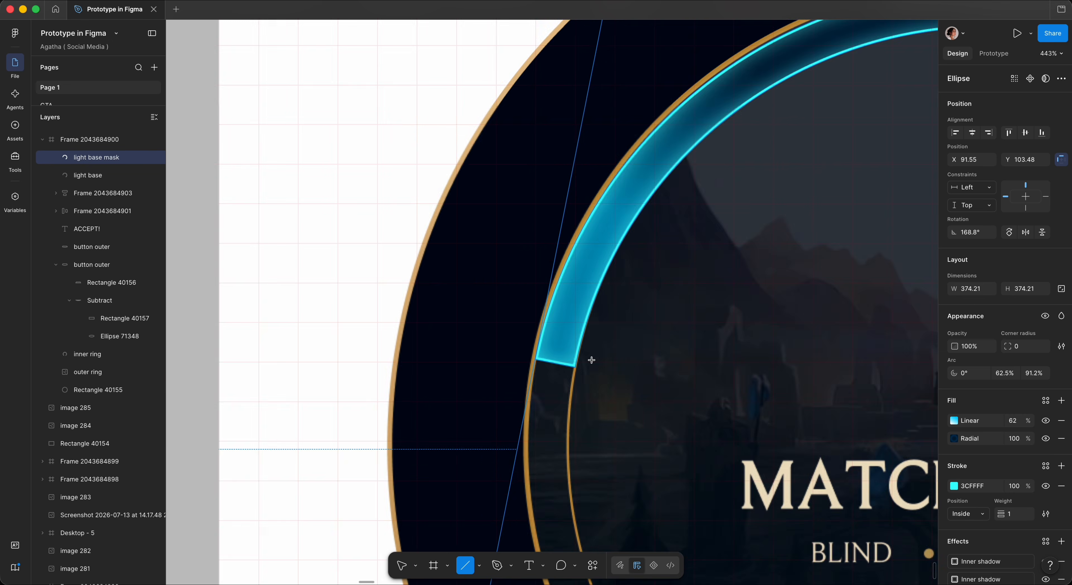
scroll(591, 360, up, 5)
drag(448, 357, 550, 377)
scroll(549, 377, up, 5)
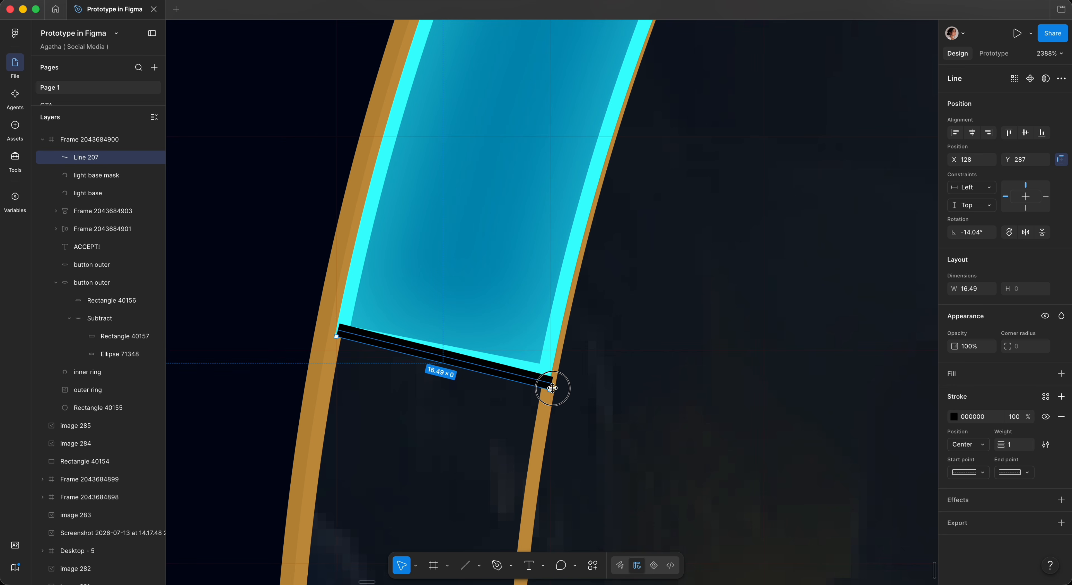
scroll(552, 379, down, 15)
scroll(551, 382, left, 5)
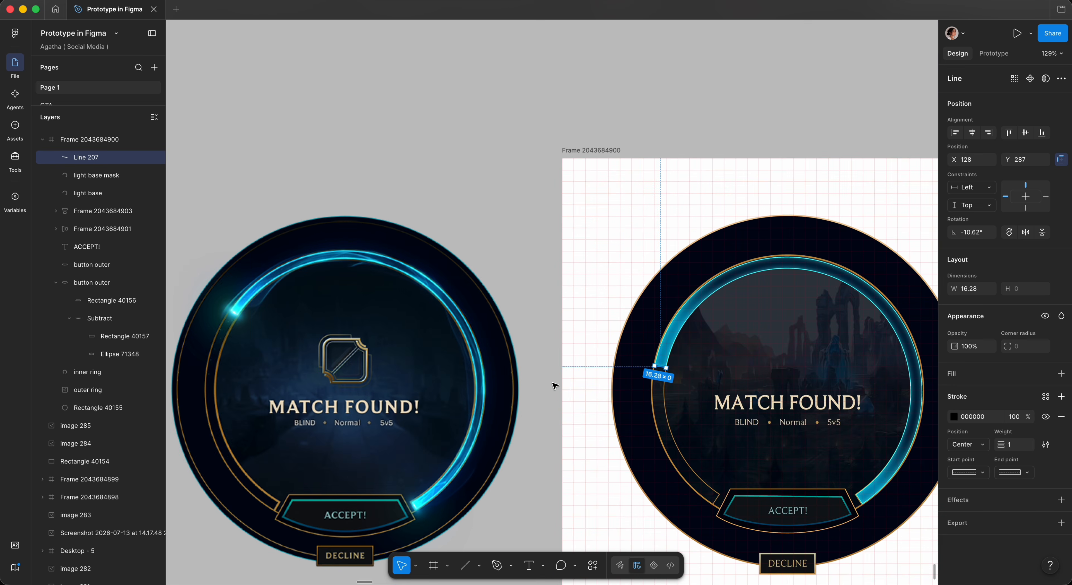
Change the line's stroke to a linear gradient and add a white stop at 50%.
scroll(658, 359, up, 10)
click(953, 416)
click(875, 390)
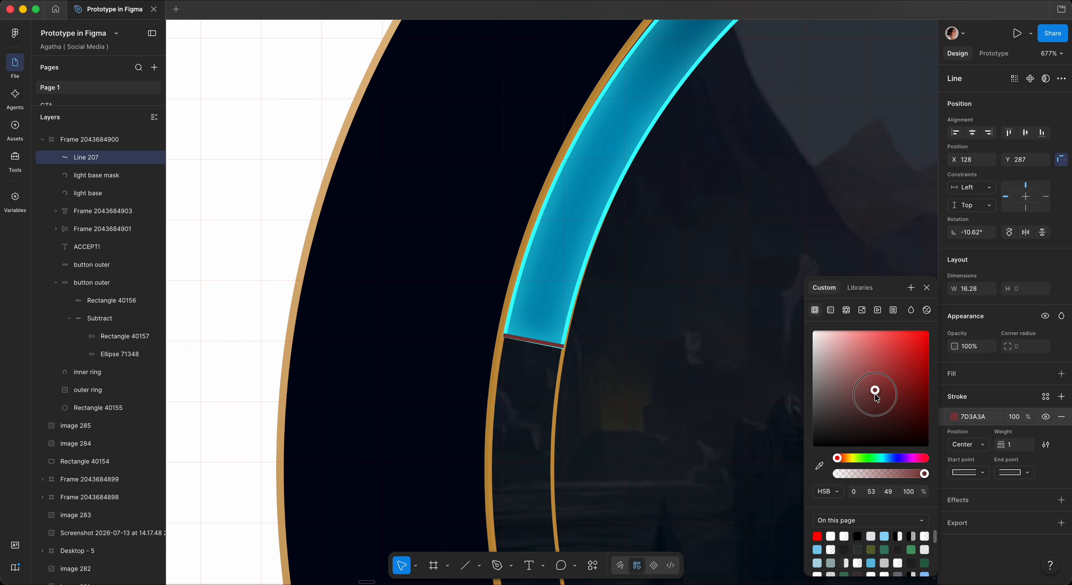
click(830, 310)
click(926, 388)
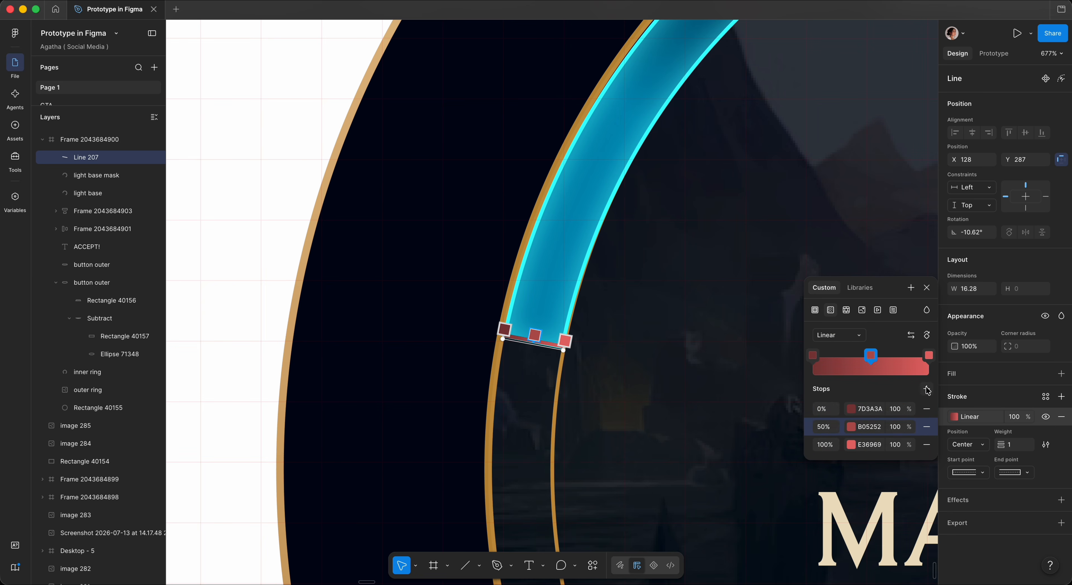
click(851, 426)
drag(739, 366, 675, 312)
Set the line gradient's two outer stops to FFFFFF at 0% opacity.
click(876, 411)
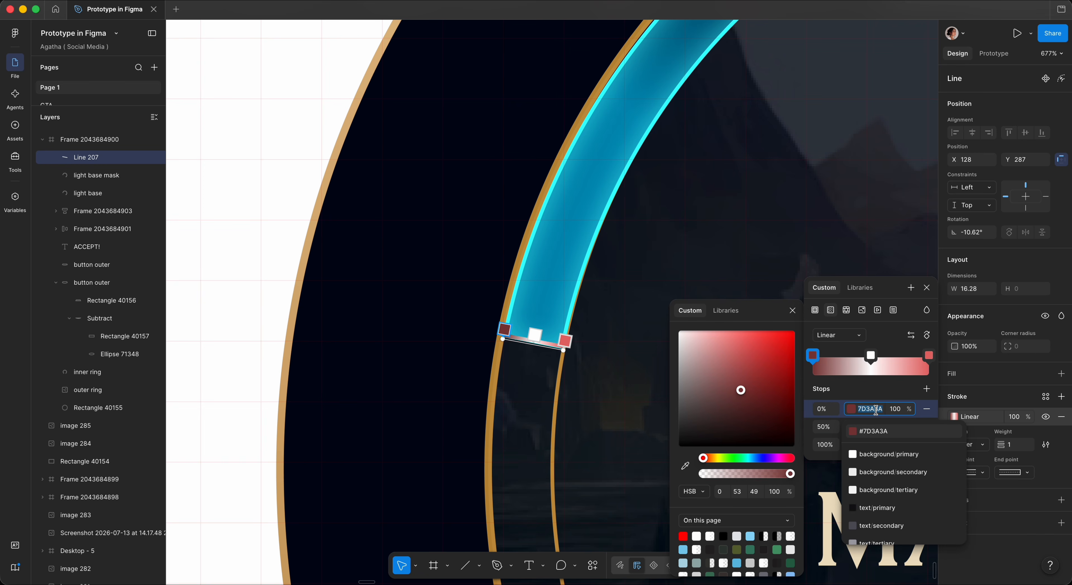
text(FFFFFF)
key(Return)
click(870, 445)
text(FFFFFF)
key(Return)
click(895, 408)
text(0)
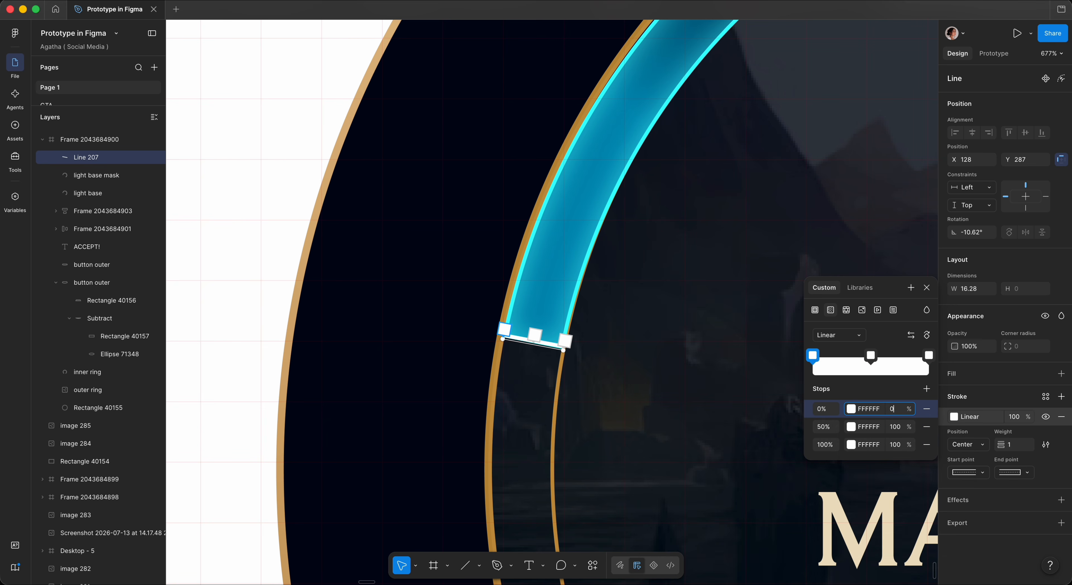
click(895, 445)
text(0)
key(Return)
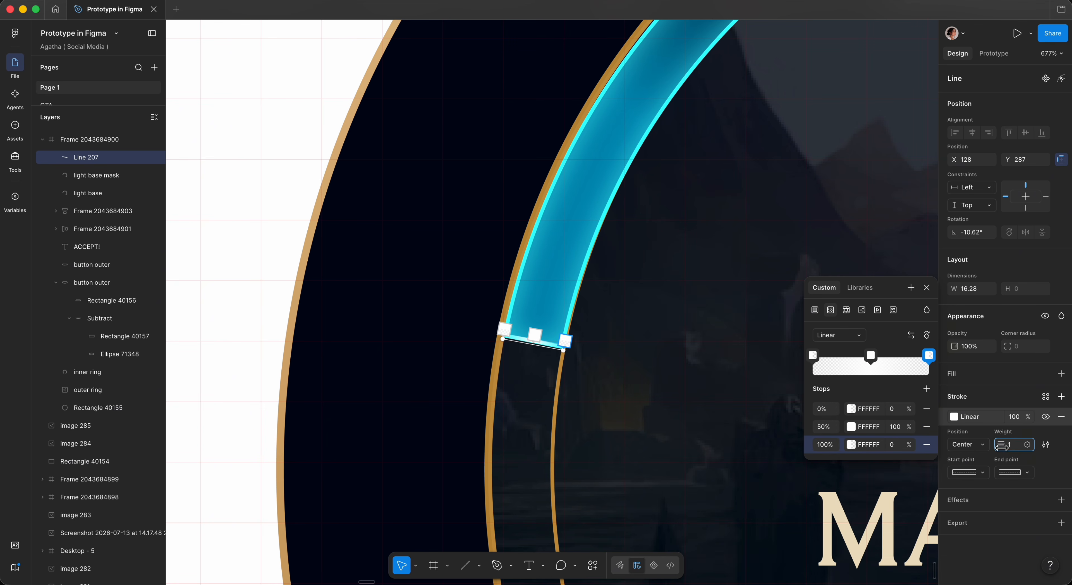
Set the white gradient line's stroke weight to 3 and add a layer blur effect to it.
drag(1002, 445, 1004, 446)
click(1059, 501)
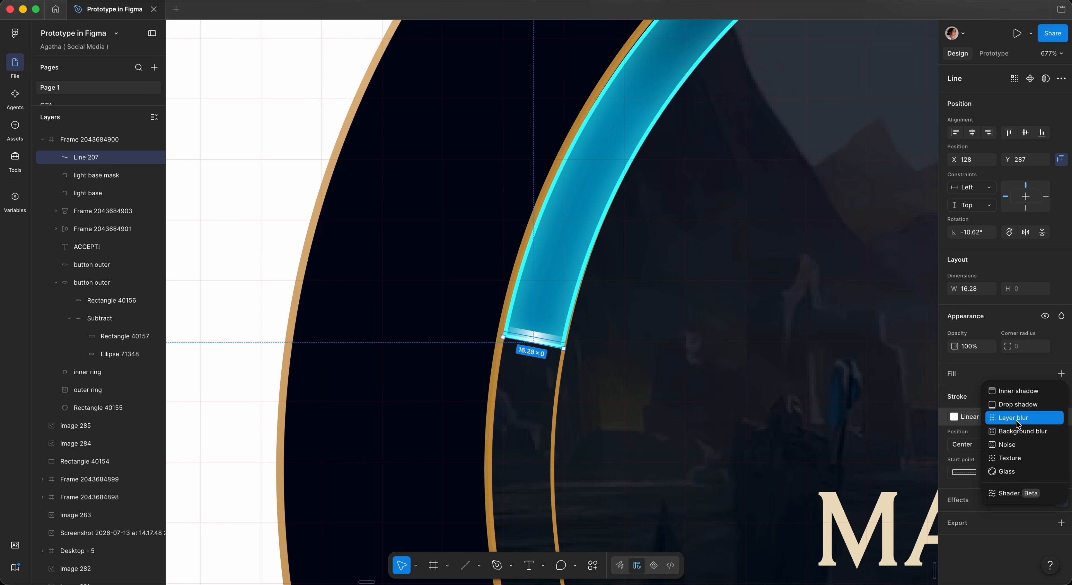
click(1019, 424)
scroll(685, 413, down, 10)
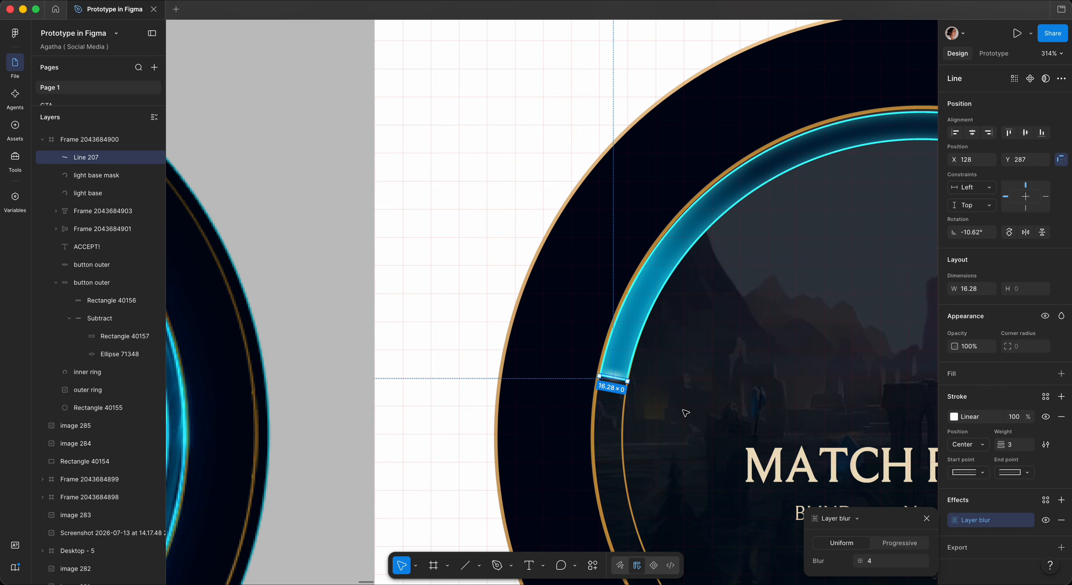
scroll(686, 413, right, 5)
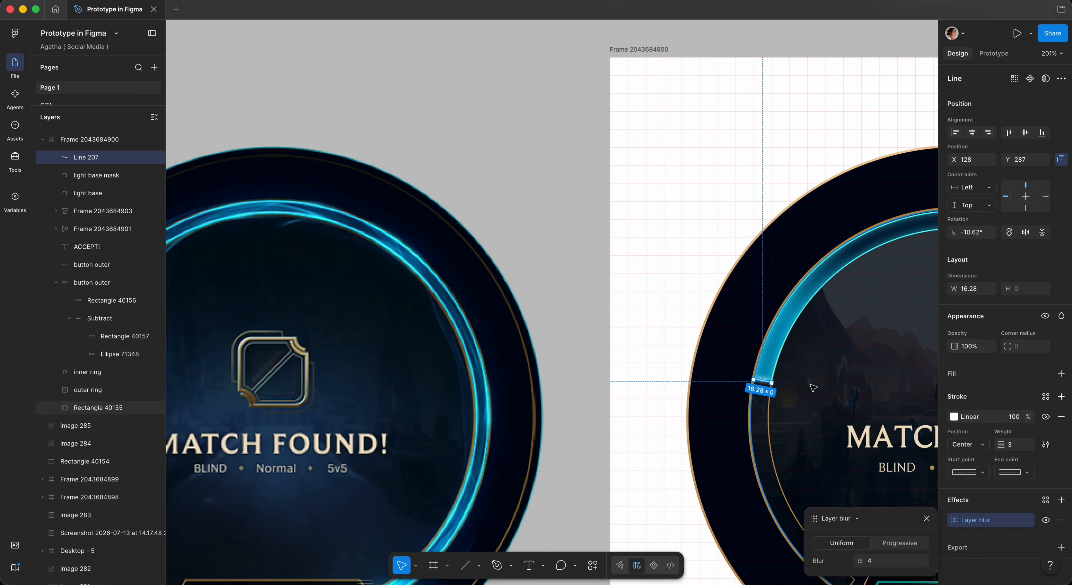
Set the white line's layer blur to 2 and shorten it to about 18 px across the arc's open end.
scroll(665, 387, up, 10)
mouse_move(860, 561)
mouse_down()
mouse_move(847, 556)
mouse_move(857, 561)
mouse_up()
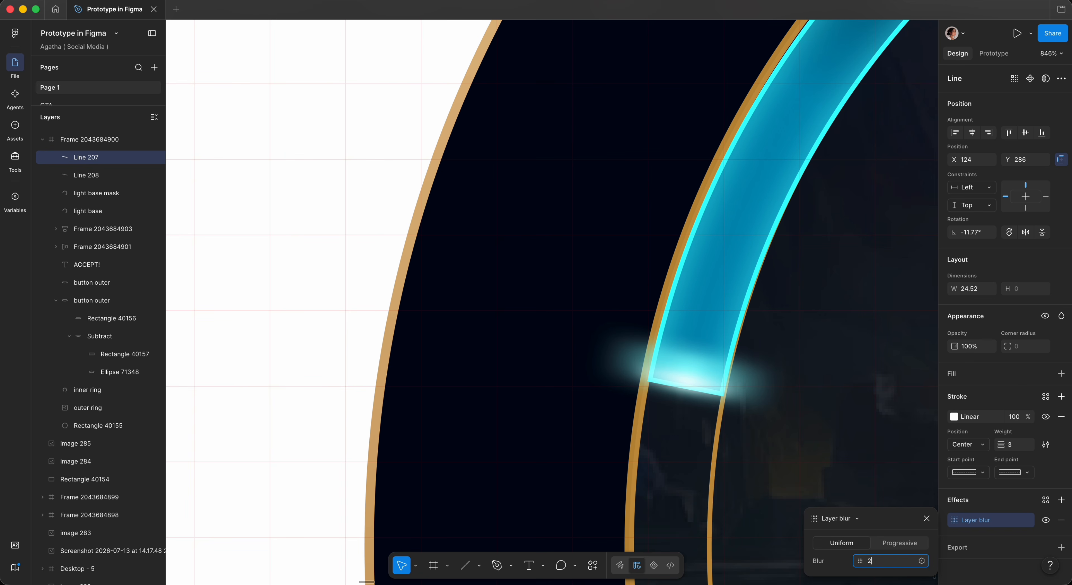
key(Return)
scroll(634, 378, up, 5)
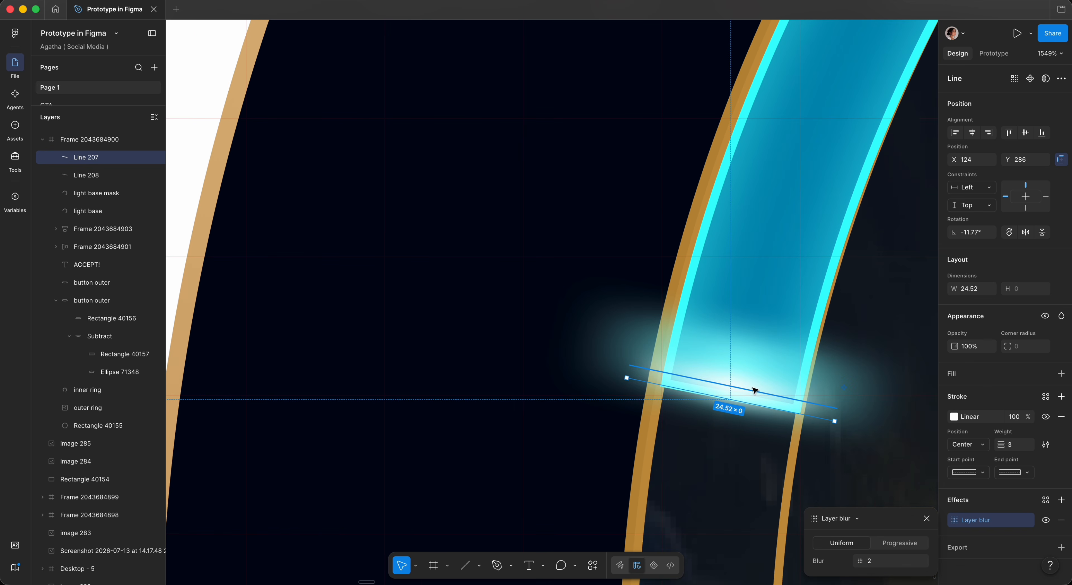
drag(835, 421, 804, 413)
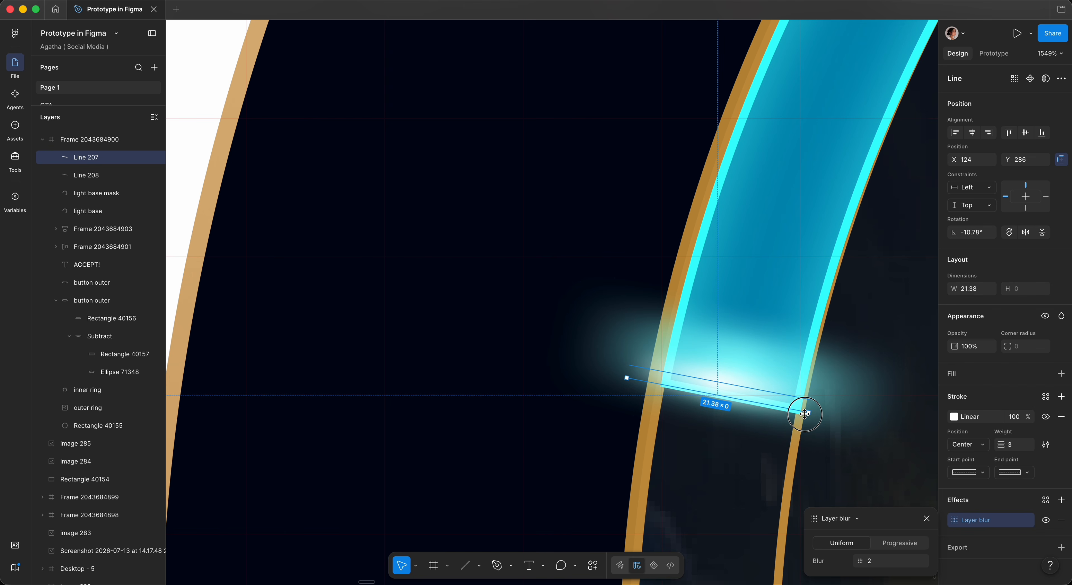
drag(624, 378, 652, 384)
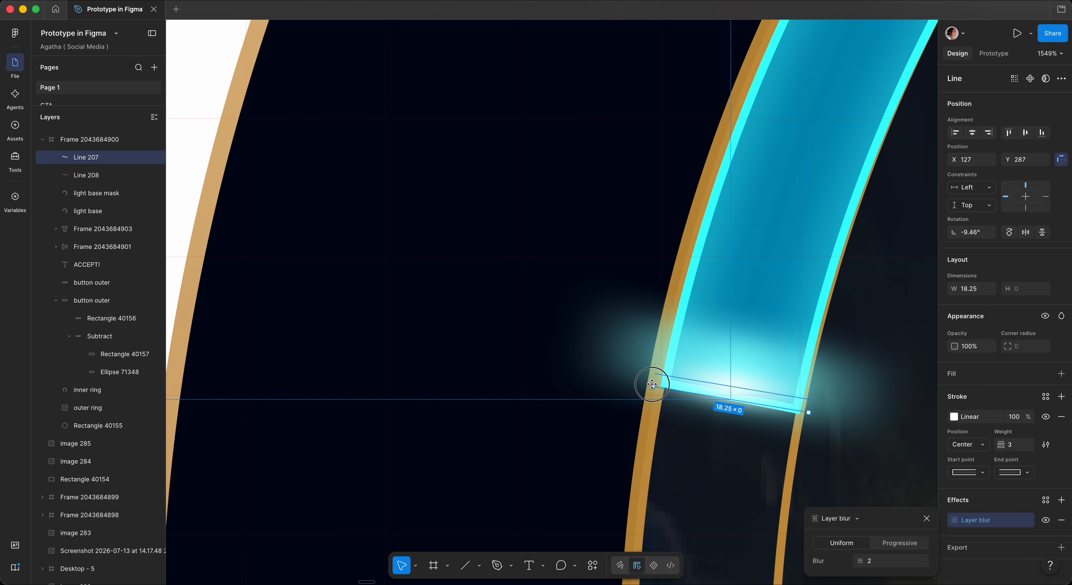
Duplicate the wide cyan glow line at the arc's end, setting the copy's layer blur to 12.6 and stroke weight to 5.
scroll(651, 382, down, 10)
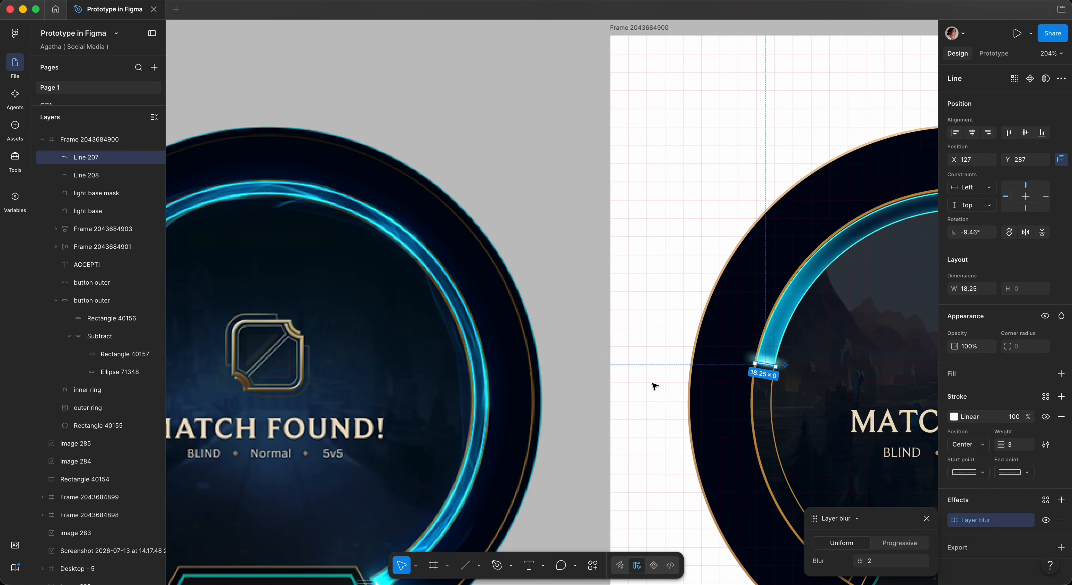
scroll(624, 358, left, 4)
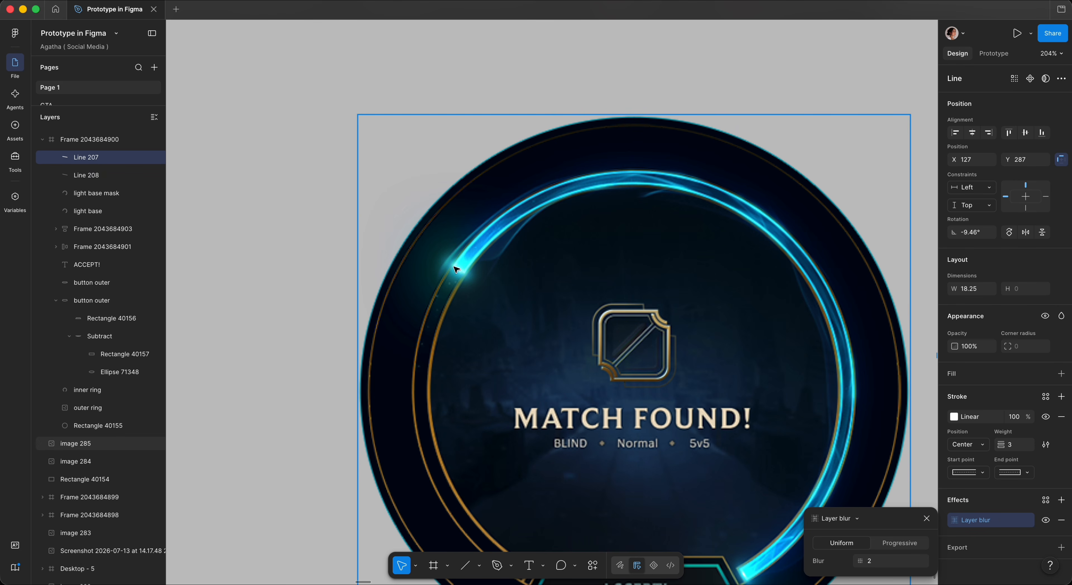
scroll(457, 269, up, 7)
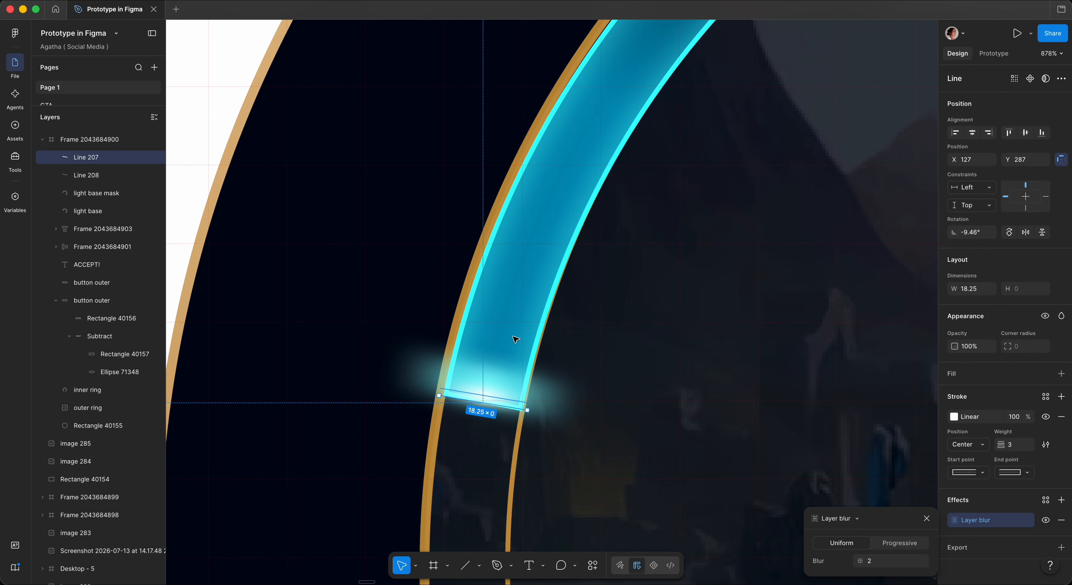
click(557, 399)
key(super+d)
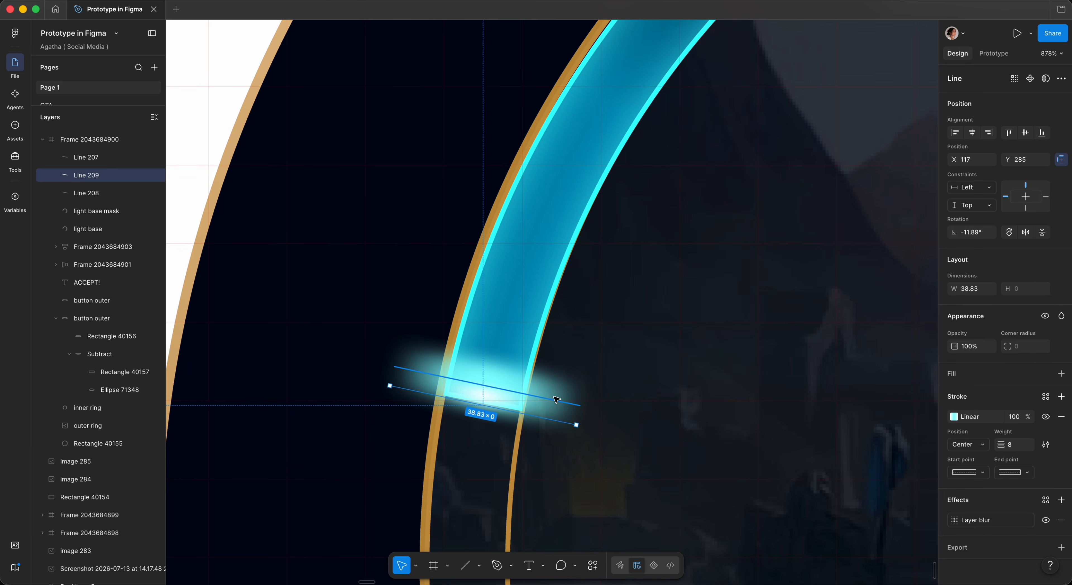
click(955, 416)
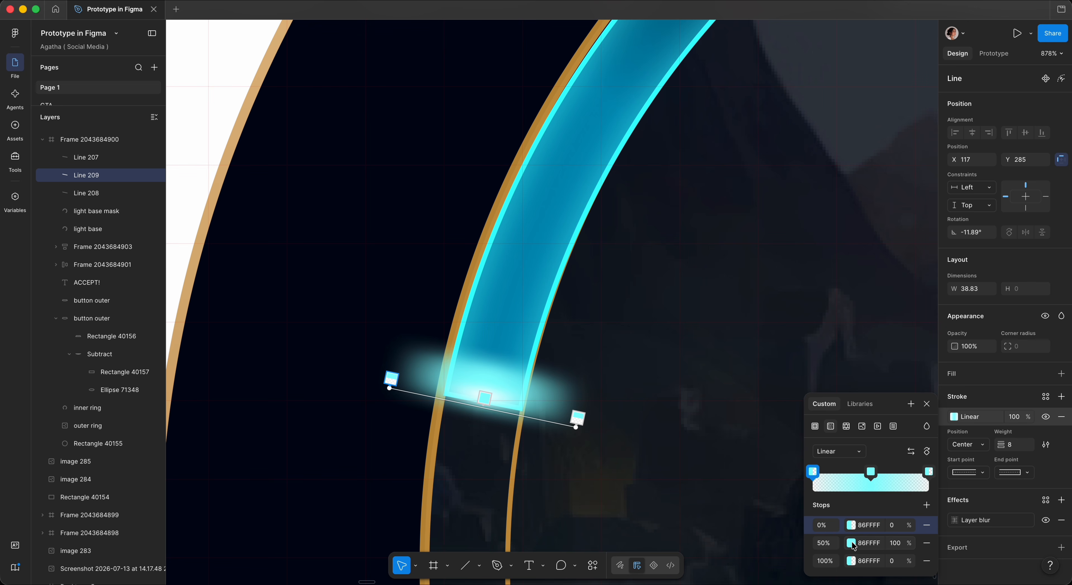
click(955, 519)
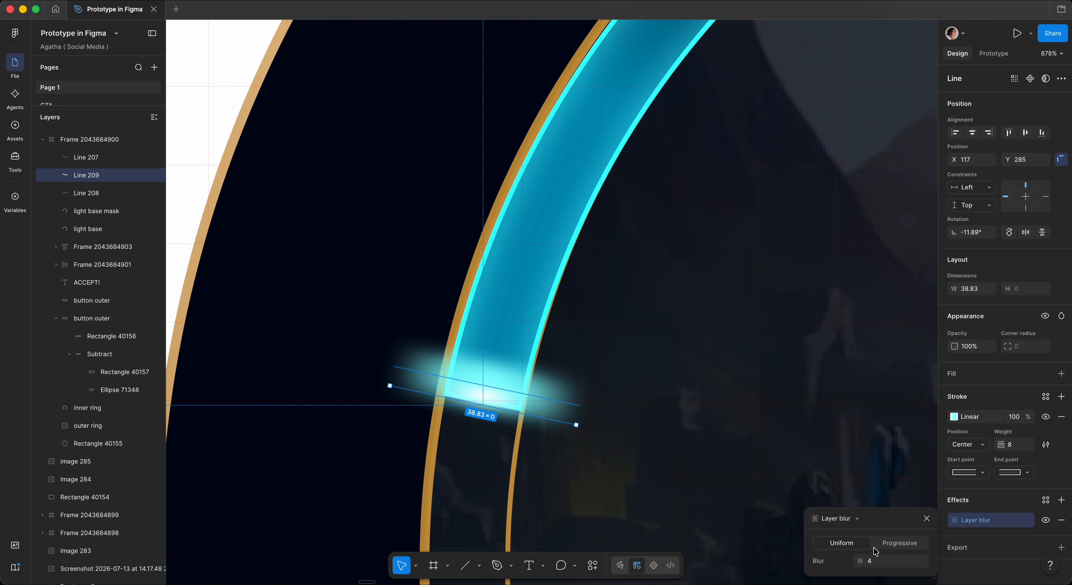
drag(863, 563, 936, 561)
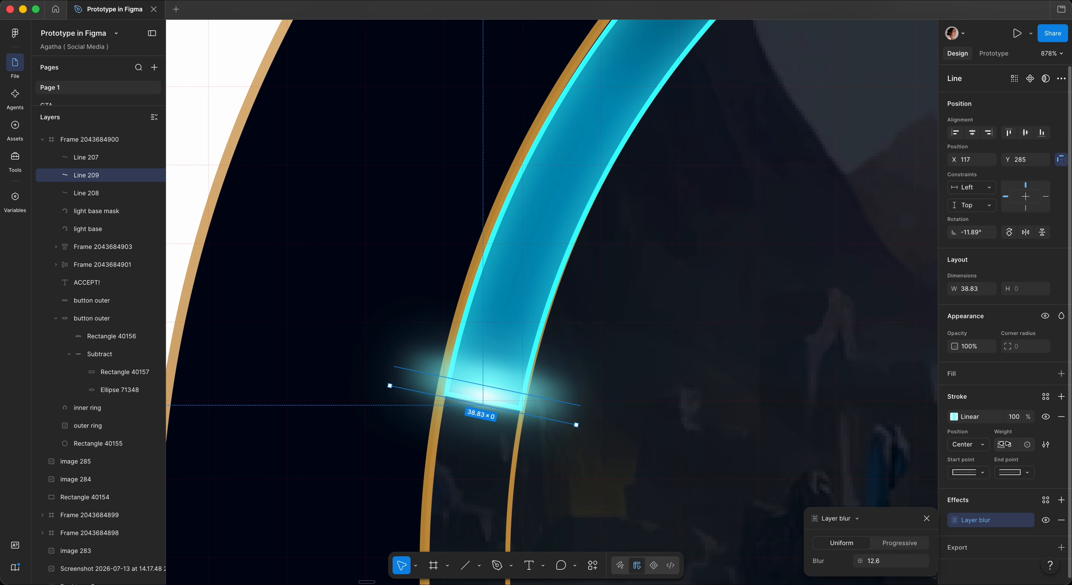
drag(1000, 445, 1003, 444)
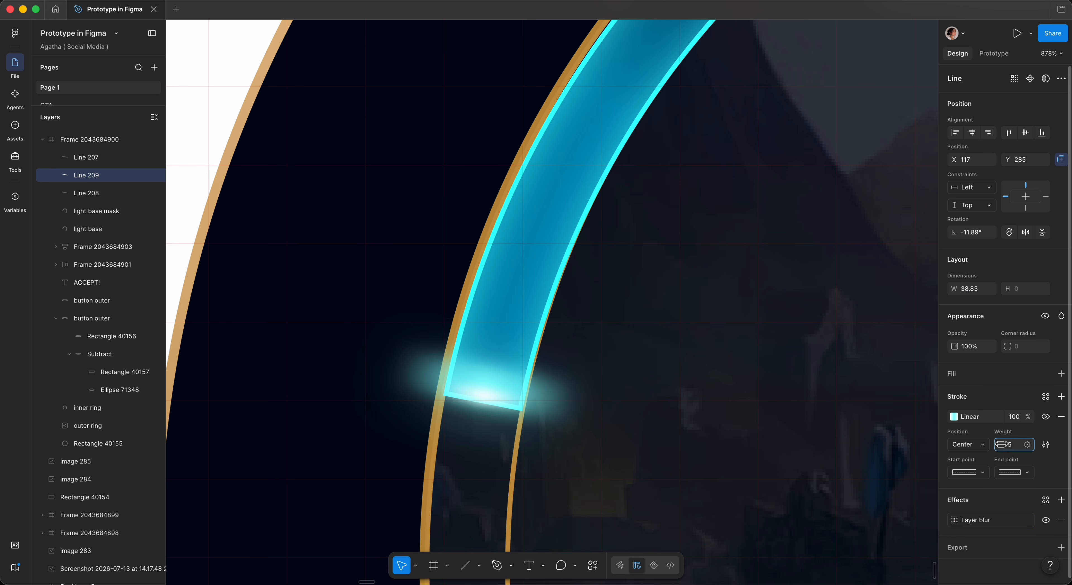
Group all the glow lines and mask the group with the light base mask layer.
scroll(637, 361, down, 10)
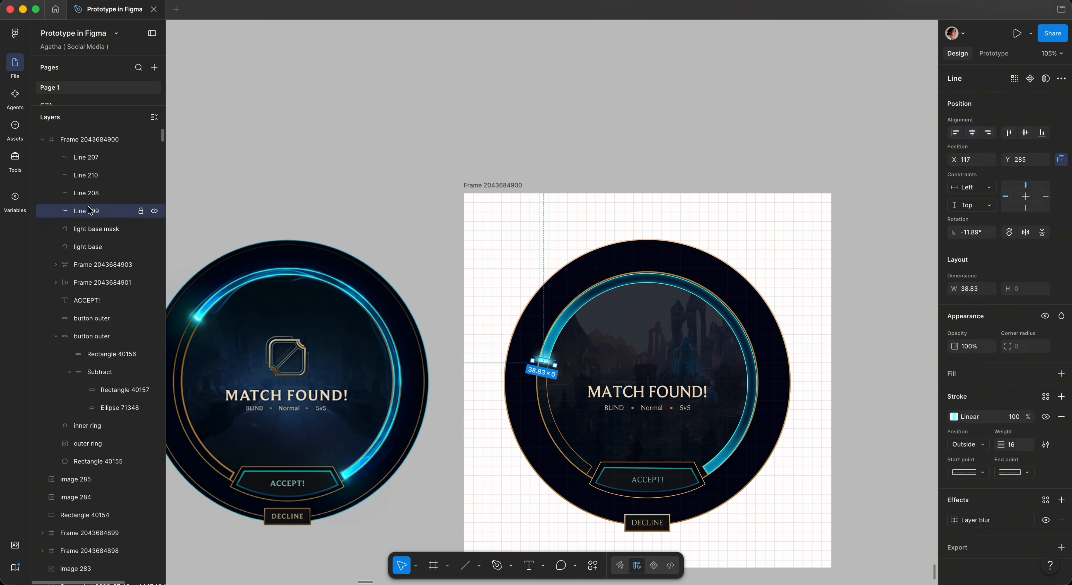
shift+click(91, 158)
key(super+g)
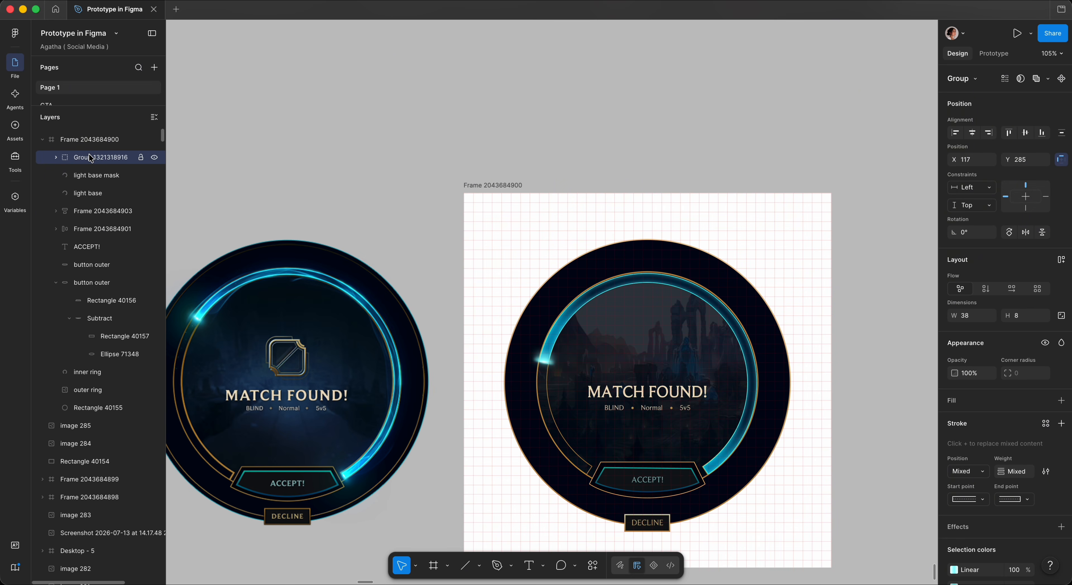
shift+click(103, 180)
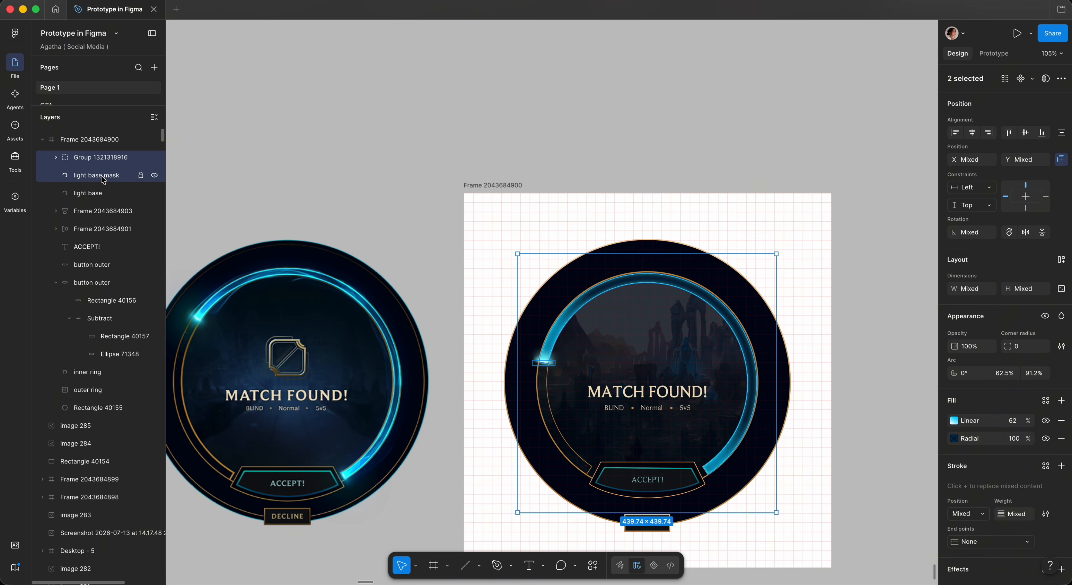
right_click(103, 180)
click(158, 384)
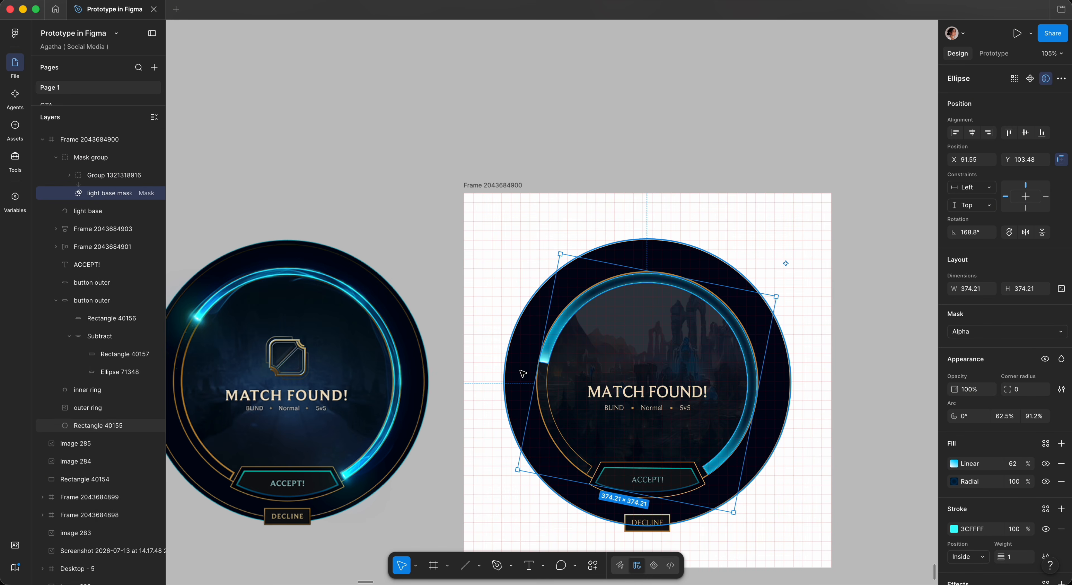
scroll(523, 373, up, 5)
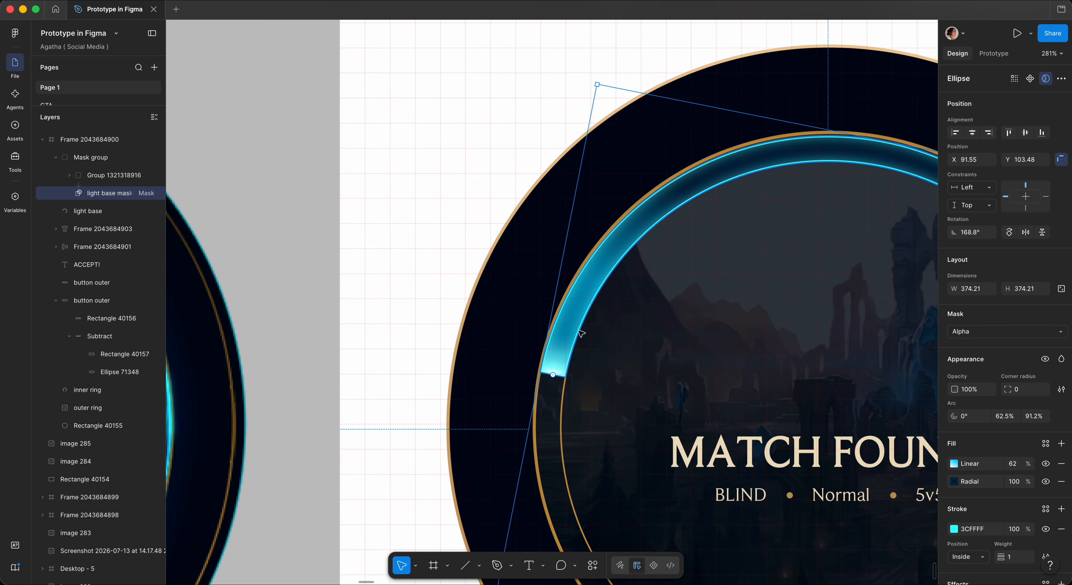
scroll(601, 338, down, 5)
click(518, 499)
Draw a curved pen path about 91.5 × 33.5 px across the arc's upper-left band, stroked with a 3CFFFF, 30CCCC and 249999 linear gradient.
click(502, 573)
scroll(641, 275, up, 5)
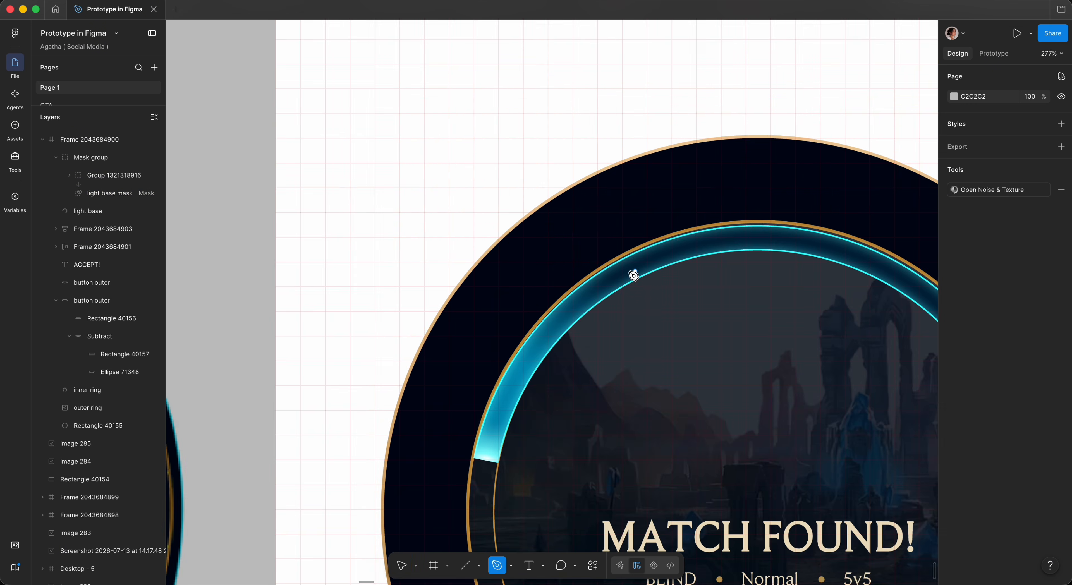
click(597, 287)
mouse_move(655, 261)
mouse_down()
mouse_move(737, 249)
mouse_move(749, 221)
mouse_up()
click(900, 411)
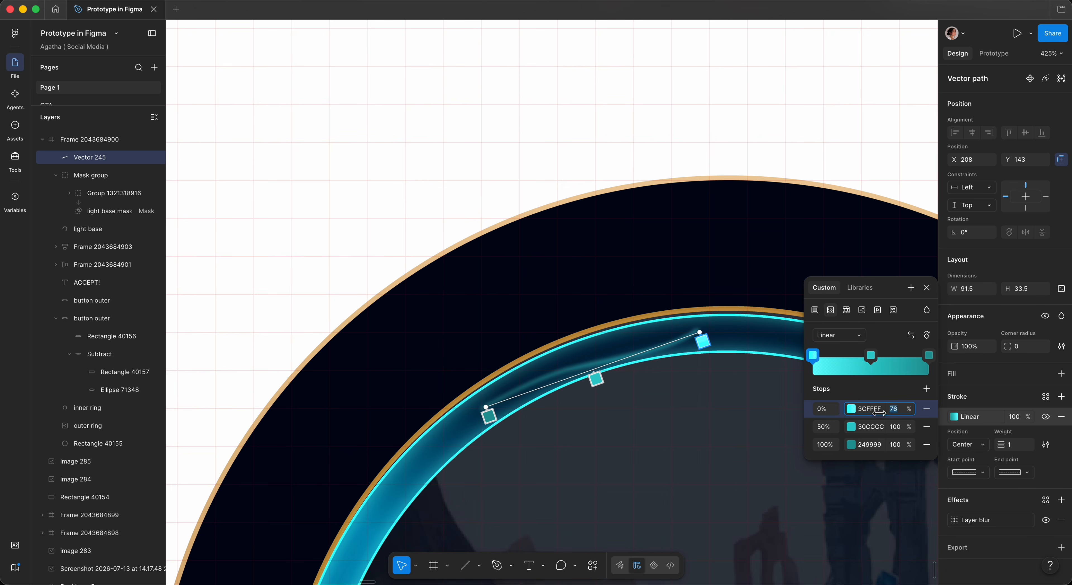
Change the curved path's stroke to a brush stroke using the Slasher stretch brush.
click(1046, 444)
click(917, 452)
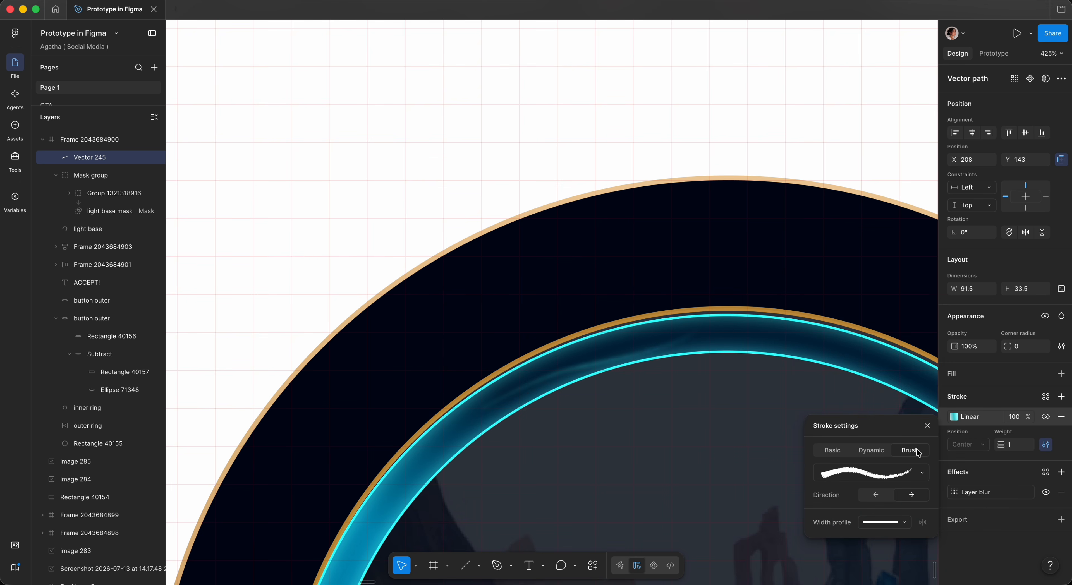
click(921, 467)
click(749, 484)
scroll(755, 484, down, 1)
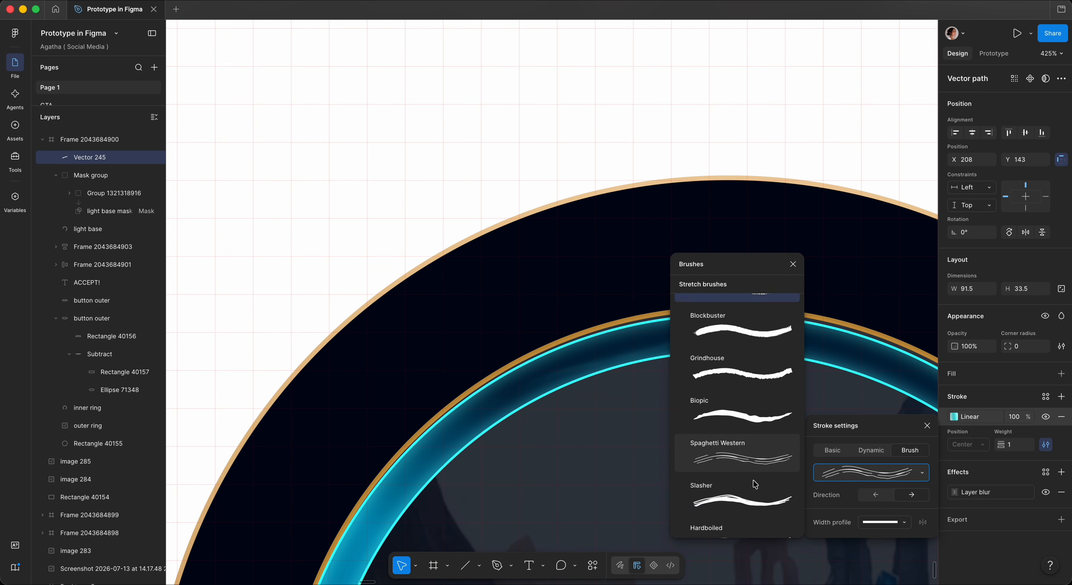
click(754, 484)
click(609, 350)
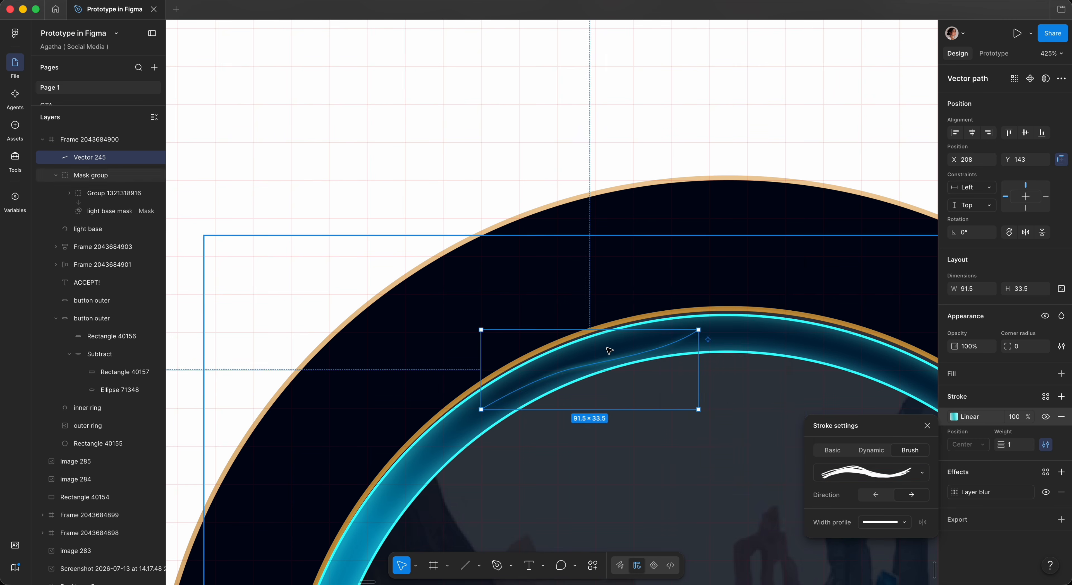
scroll(609, 350, up, 3)
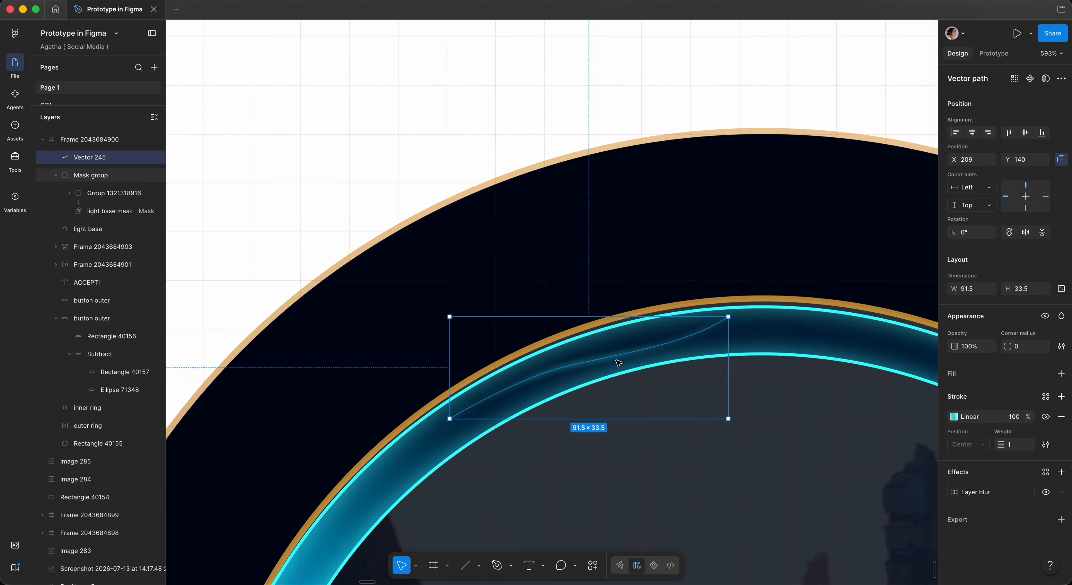
Place a copy of the curve, rotated about -15°, inside the mask group over the arc's top at about X 243, Y 122.
scroll(616, 360, down, 8)
scroll(270, 309, left, 5)
scroll(270, 309, up, 5)
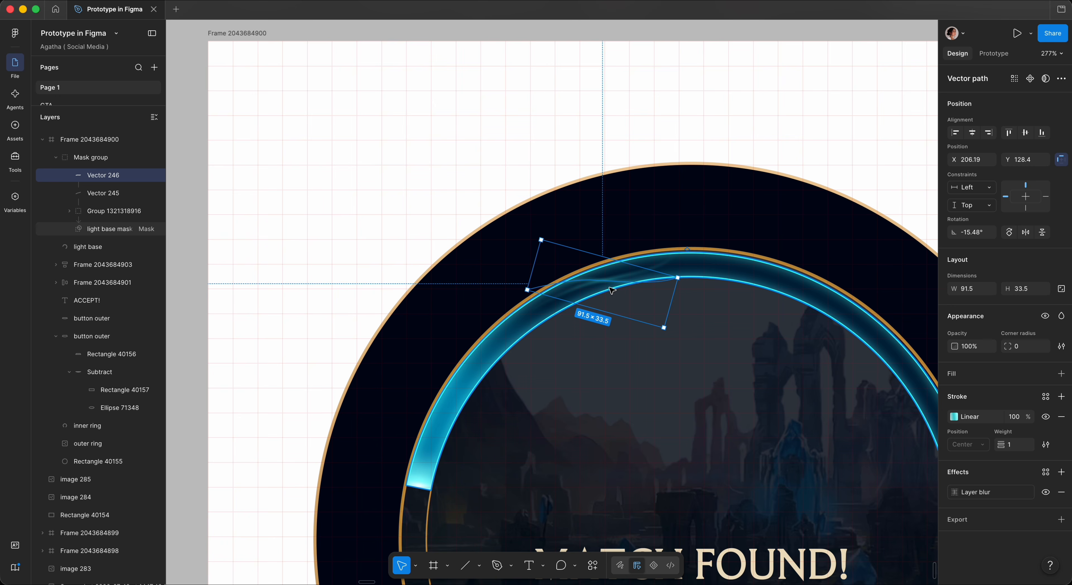
drag(611, 300, 670, 274)
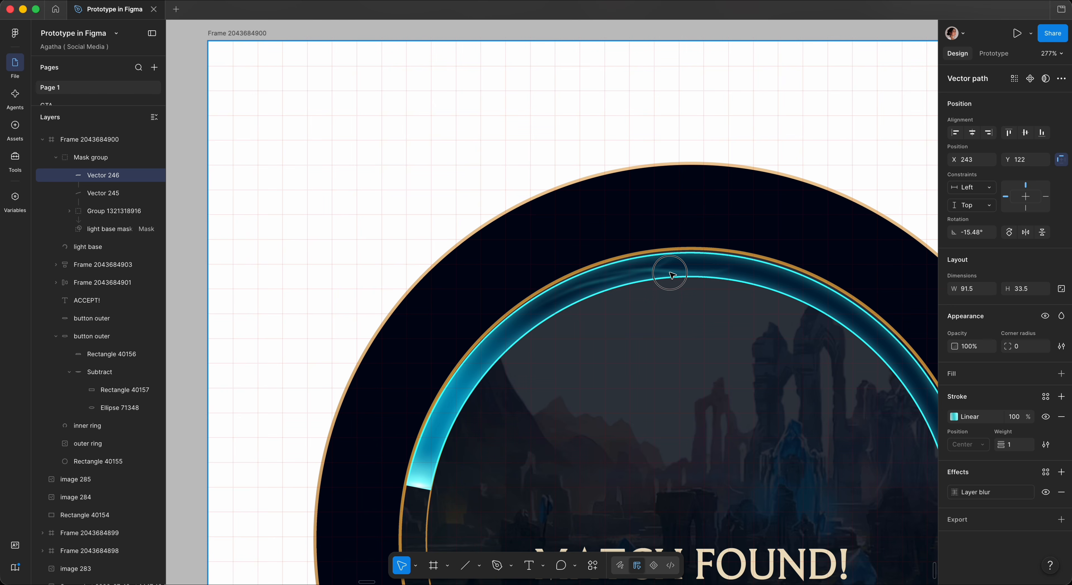
Duplicate the rotated curve and place the new copy at about X 232, Y 119, rotated about -19°.
key(ctrl+d)
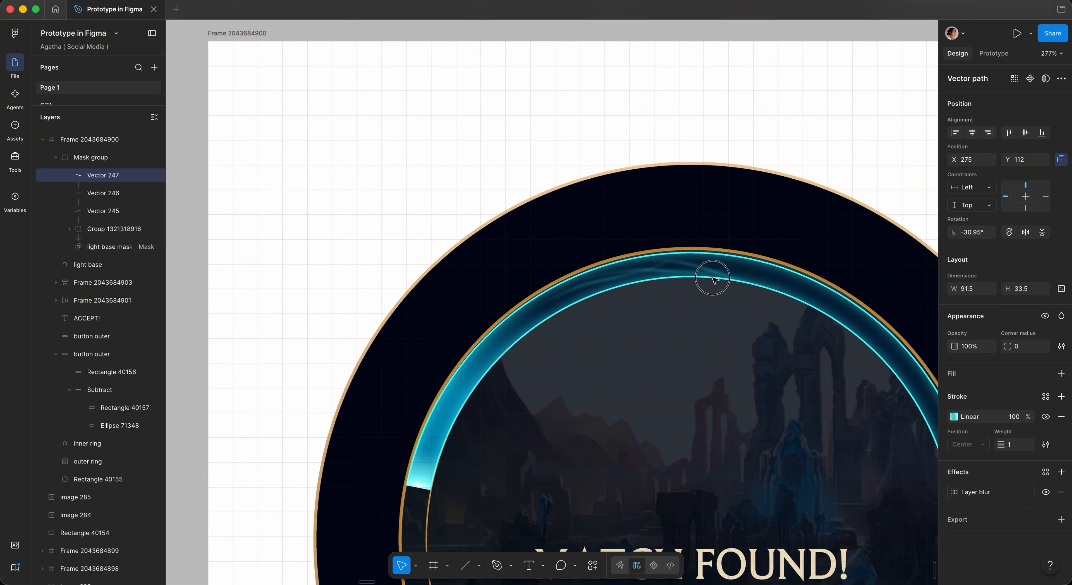
scroll(697, 277, down, 5)
scroll(708, 275, left, 5)
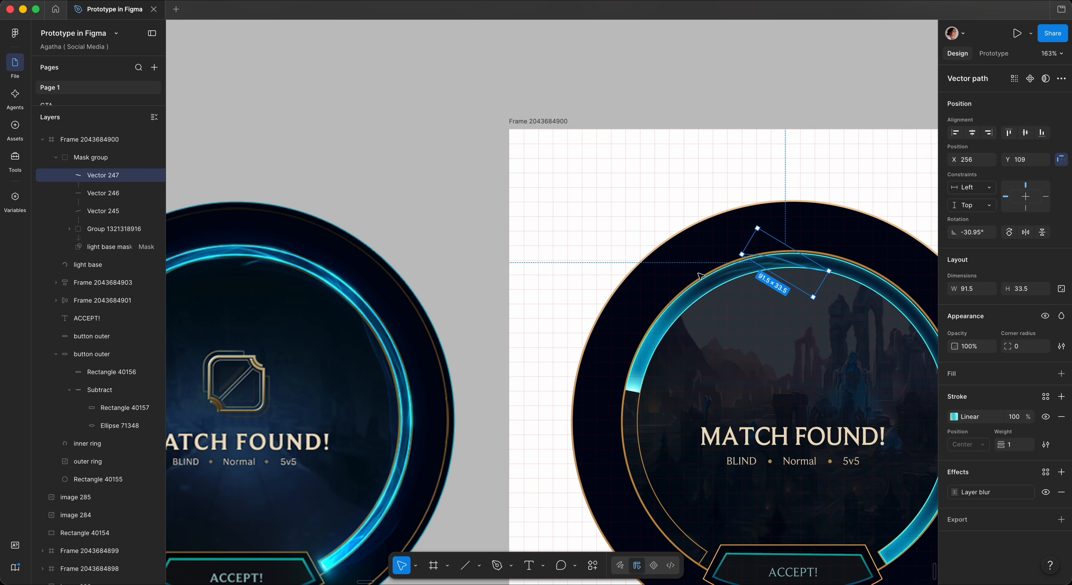
drag(784, 265, 763, 269)
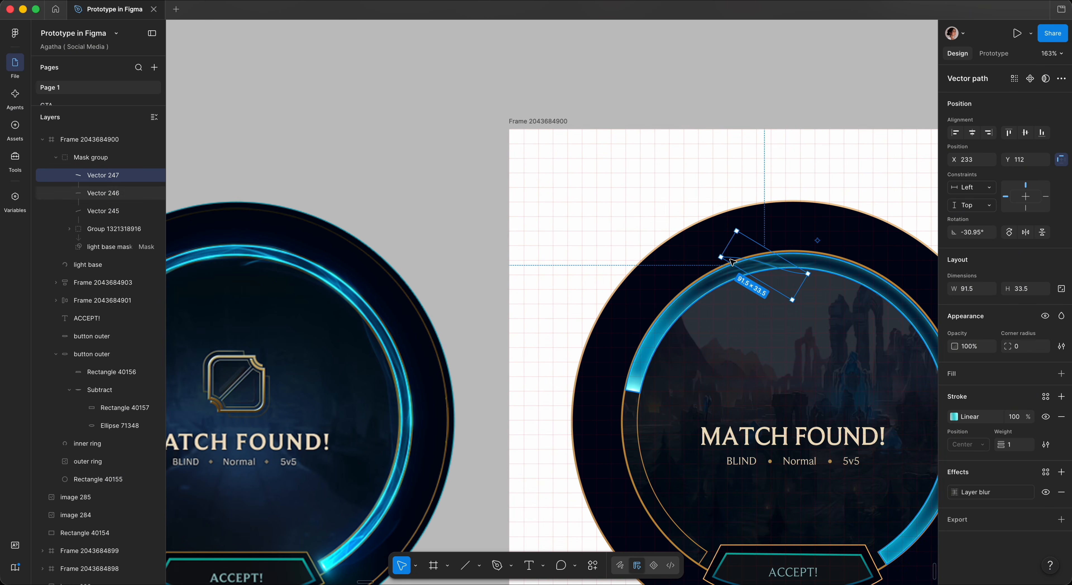
drag(736, 224, 724, 228)
scroll(724, 228, down, 3)
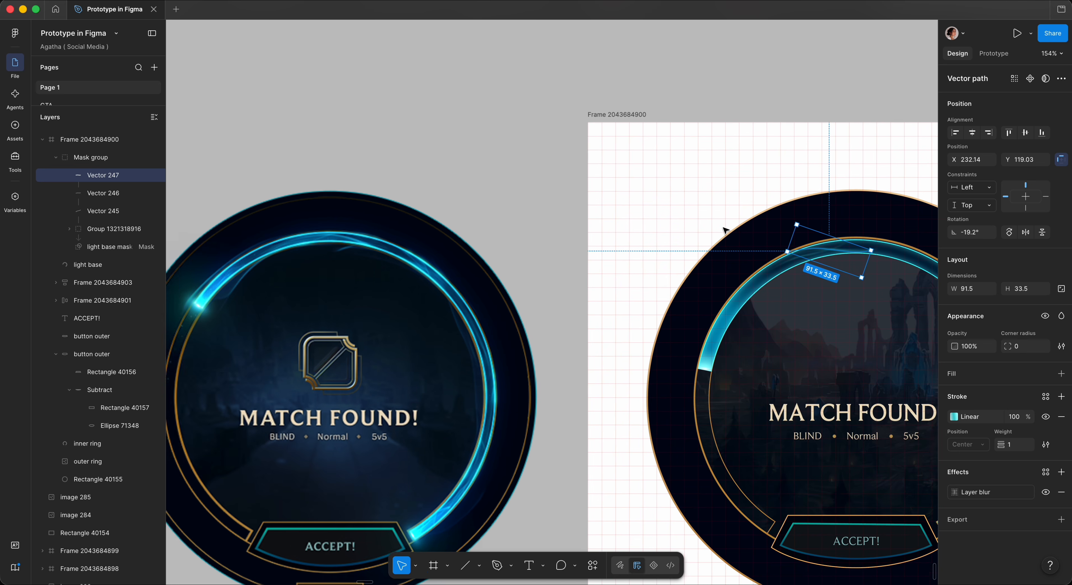
Duplicate the light streak again and move the copy down along the arc's upper-left section.
scroll(780, 285, up, 5)
key(super+d)
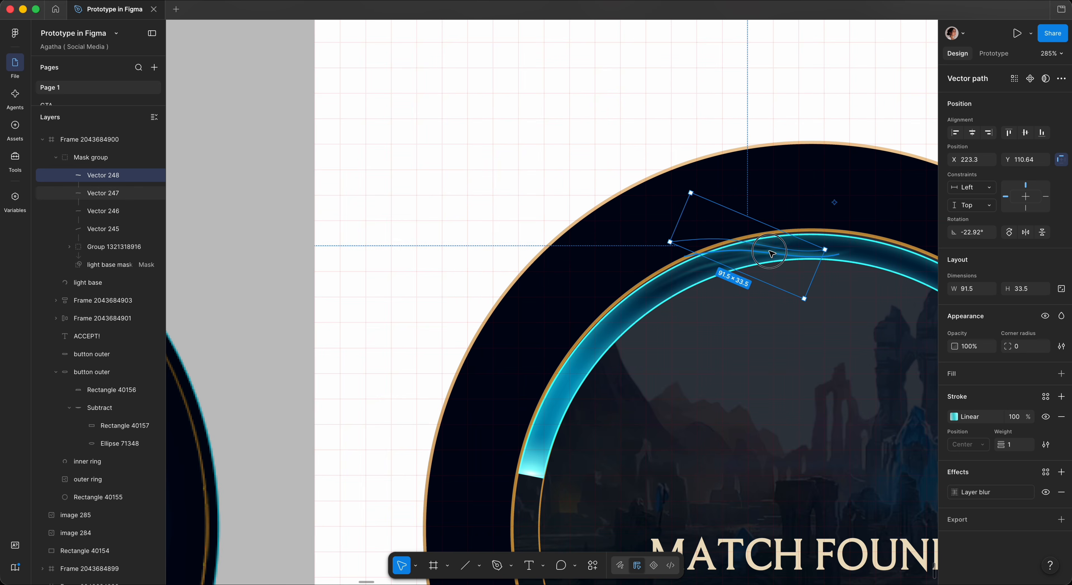
mouse_move(790, 256)
mouse_down()
mouse_move(658, 314)
mouse_move(662, 331)
mouse_move(627, 275)
mouse_move(642, 278)
mouse_move(613, 305)
mouse_up()
Draw a closed wavy shape about 70.5 × 28.5 inside the mask group, over the arc's upper-right section at about X 351, Y 147.
double_click(626, 320)
click(610, 330)
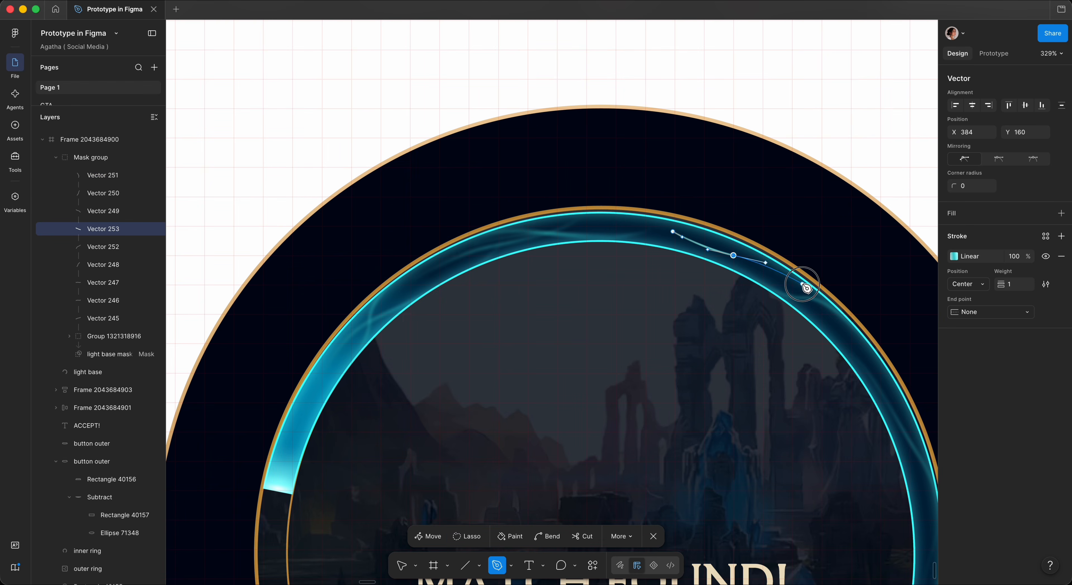
drag(803, 285, 804, 297)
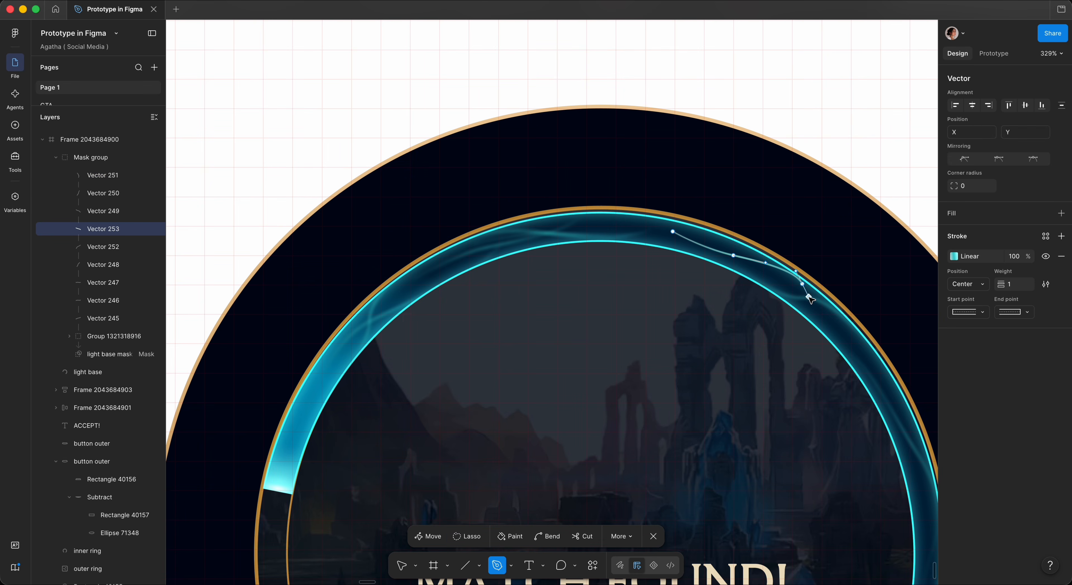
scroll(791, 290, up, 5)
drag(722, 252, 687, 248)
drag(591, 191, 549, 168)
key(Escape)
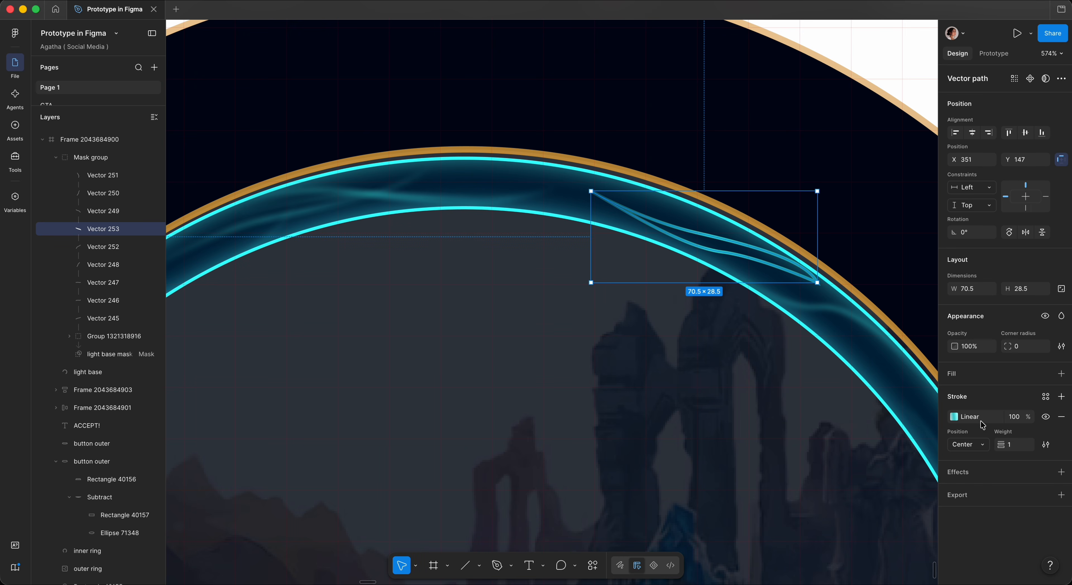
Add a linear gradient fill to the wavy shape and rotate the gradient.
click(1061, 374)
click(831, 311)
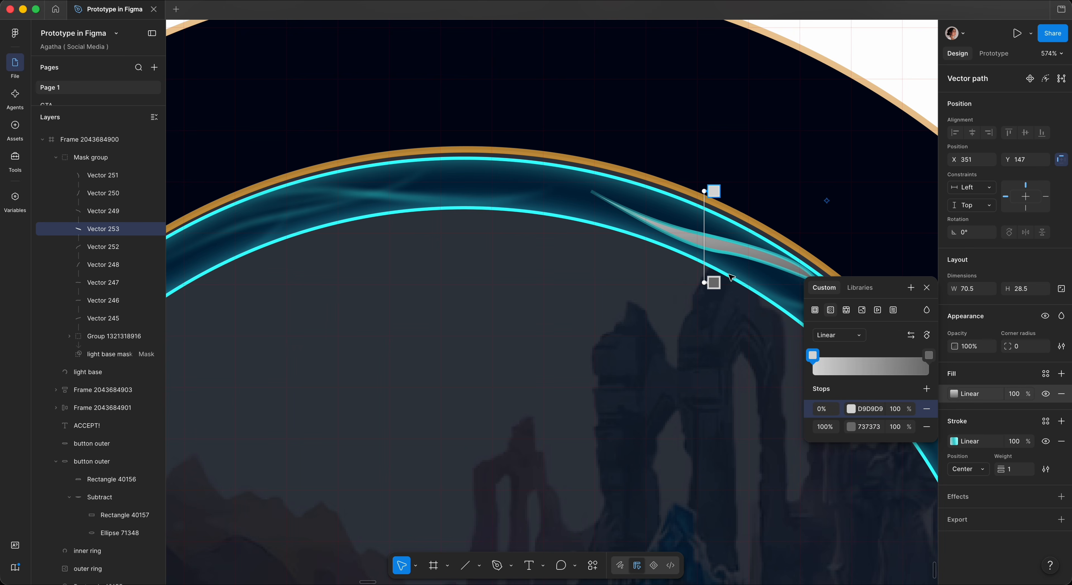
click(927, 335)
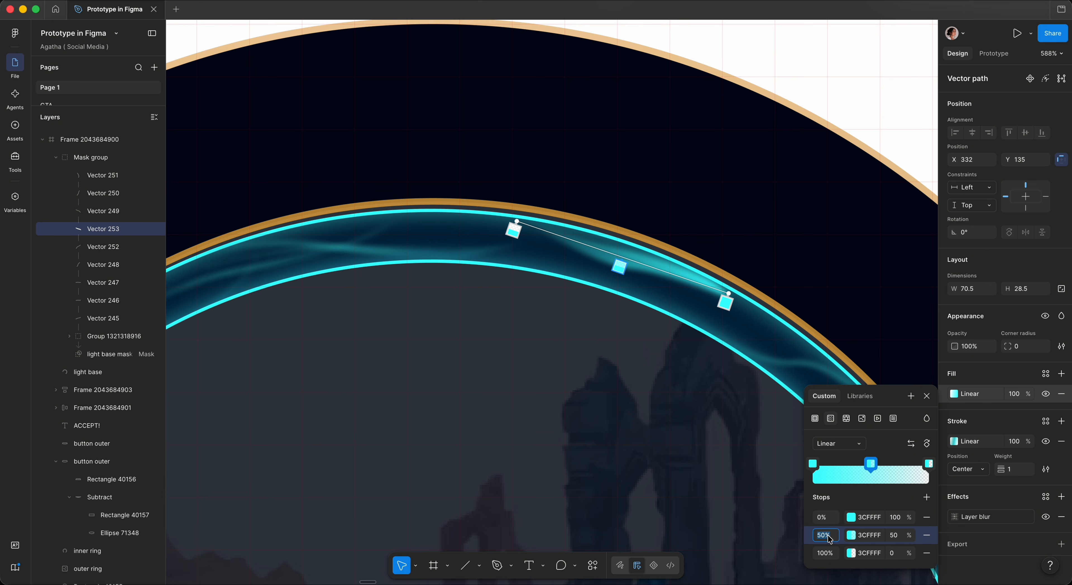
Set the fill gradient's fully transparent stop to position 80% and its 50% opacity stop to position 100%.
click(826, 551)
text(80)
click(819, 535)
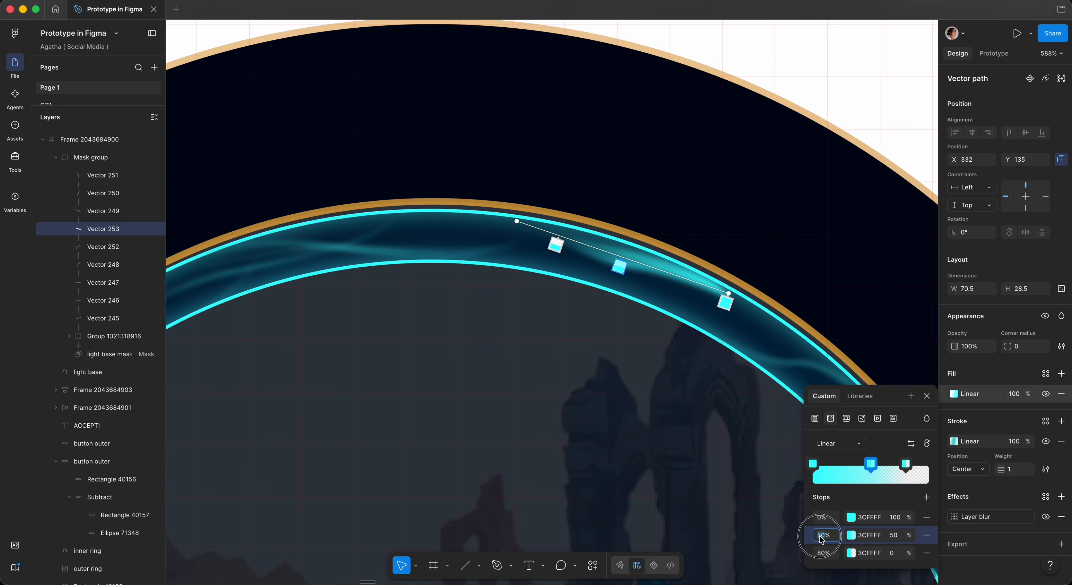
text(100)
key(Return)
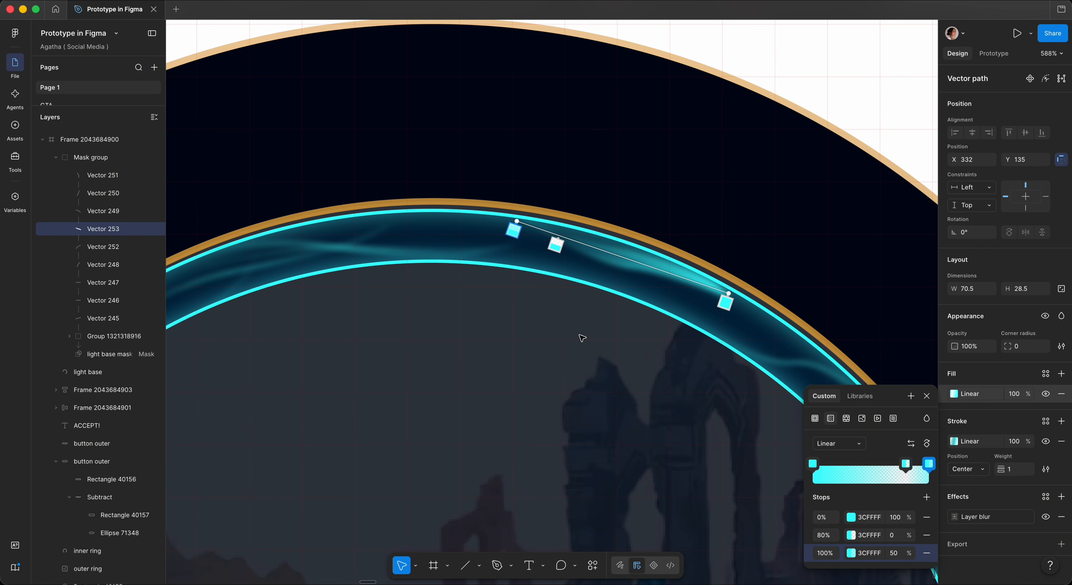
Shift the transparent gradient stop toward the wavy shape's middle and pull the gradient's opaque end inward.
drag(556, 245, 599, 264)
drag(728, 293, 688, 283)
key(Escape)
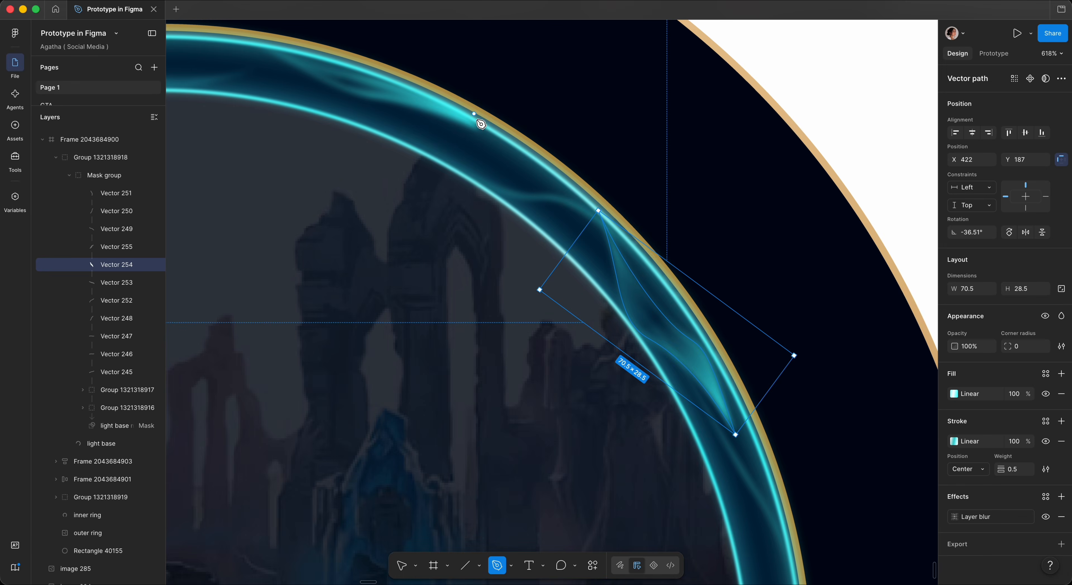
Draw a short highlight line about 31.5 × 23 along the arc's upper-right outer edge at X 404, Y 161.5, with stroke weight 3.
key(p)
click(477, 122)
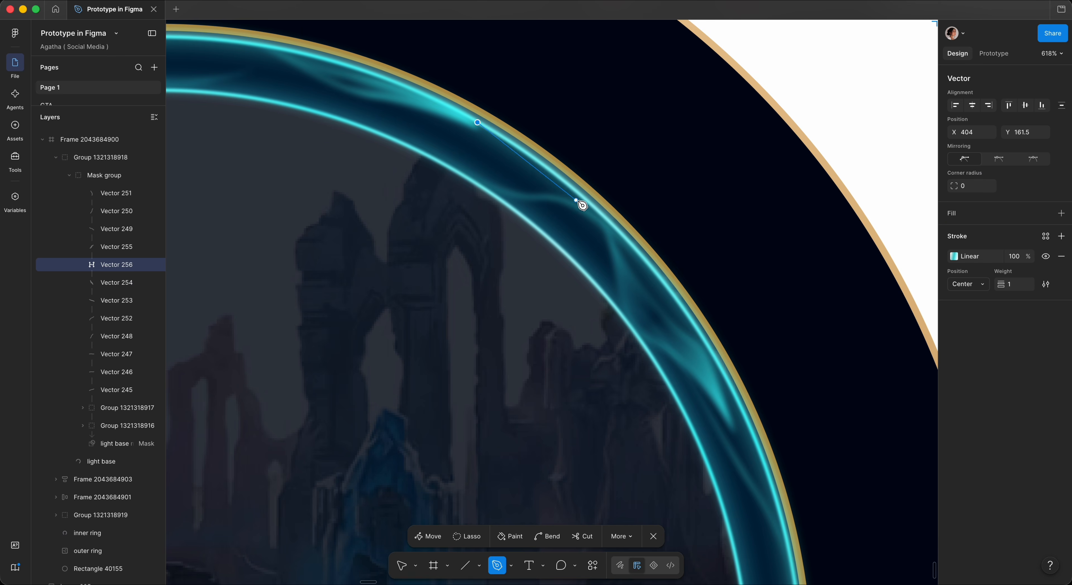
drag(586, 202, 616, 231)
key(Escape)
key(Escape)
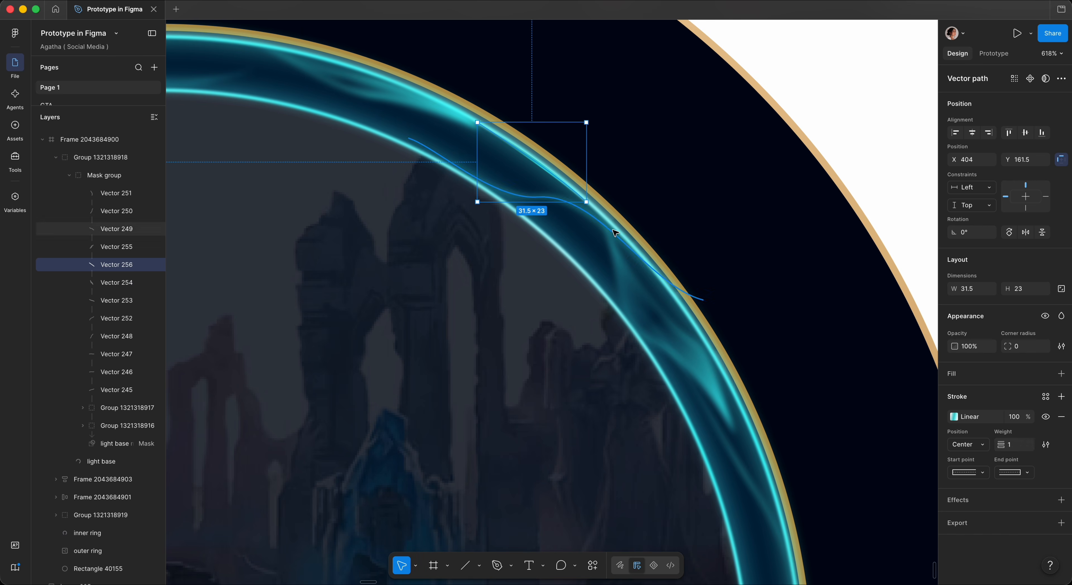
drag(1000, 444, 1006, 444)
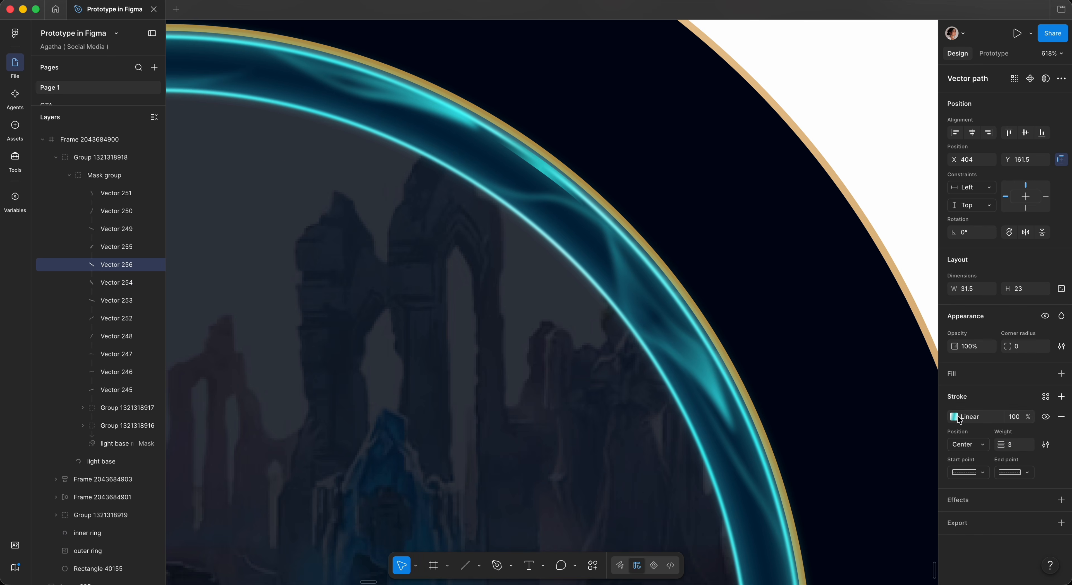
Recolour the highlight stroke's middle gradient stop to B1FFFF and add a uniform layer blur of 1.
click(958, 418)
click(850, 543)
mouse_move(765, 352)
mouse_down()
mouse_move(744, 352)
mouse_move(714, 328)
mouse_up()
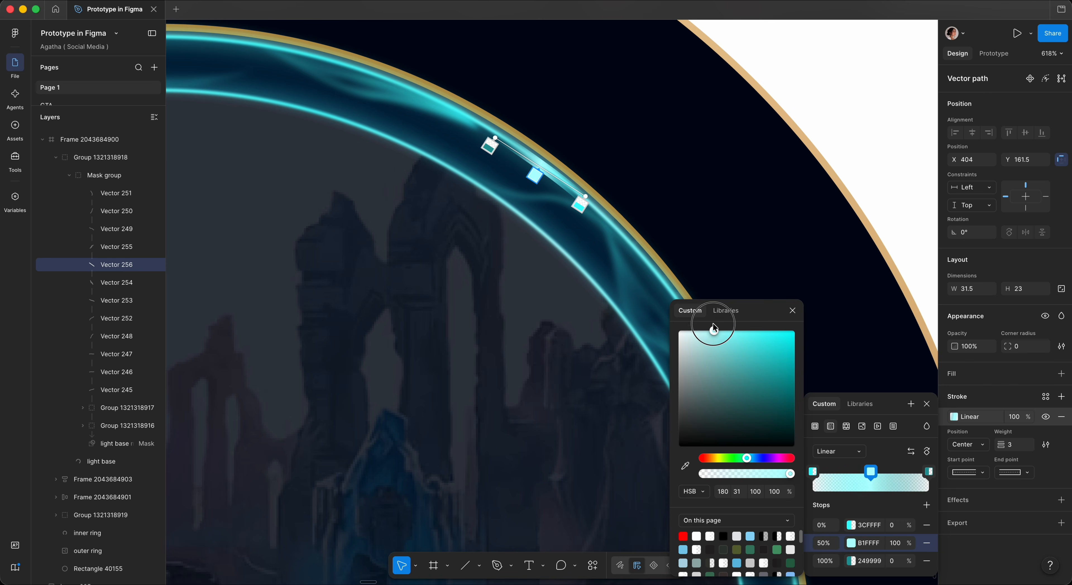
click(1061, 500)
click(1019, 417)
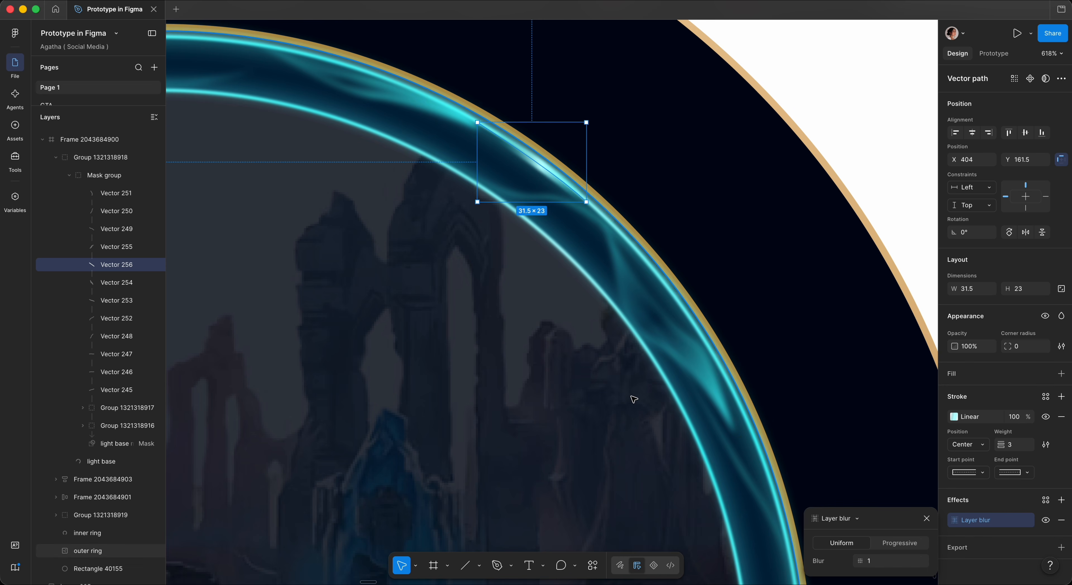
Extend the highlight line by moving its lower end point along the arc to about X 445, Y 192.5.
scroll(564, 398, down, 2)
double_click(591, 261)
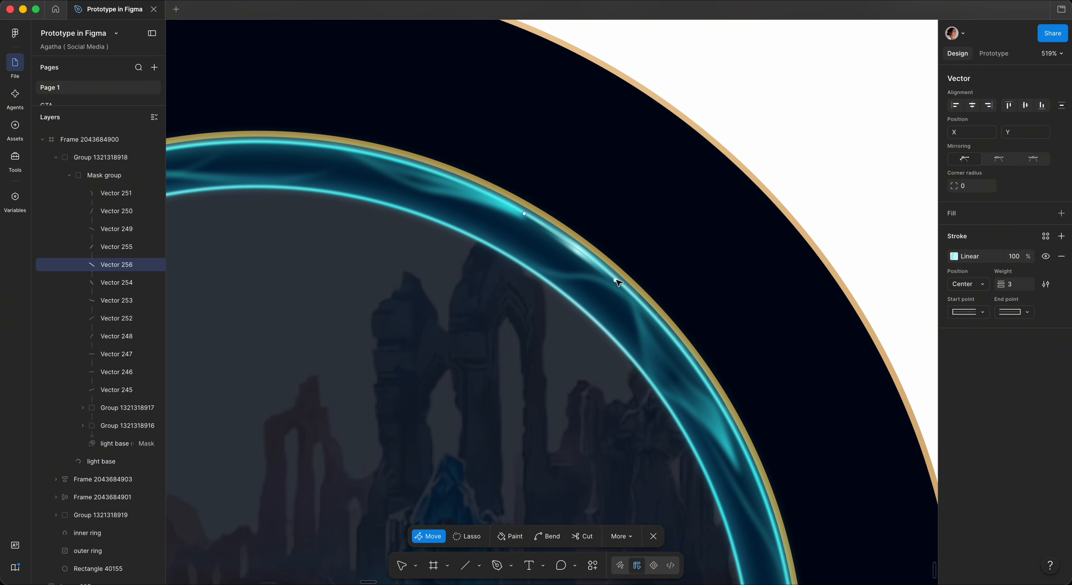
drag(618, 282, 643, 306)
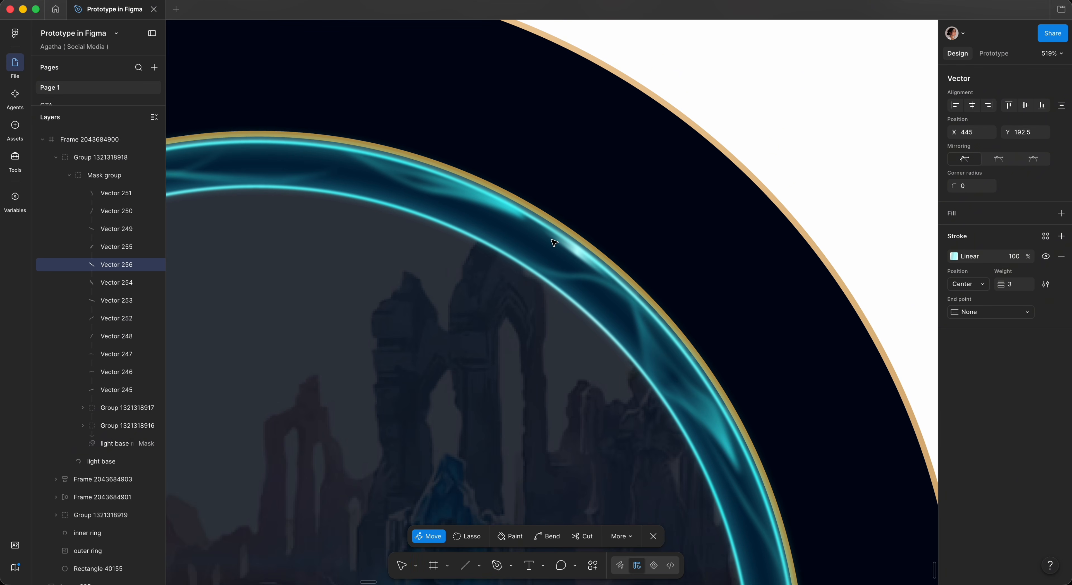
key(Escape)
Adjust the highlight's lower curve handle to about X 436.5, Y 182, making the line follow the arc's outer edge.
scroll(554, 242, up, 2)
double_click(600, 266)
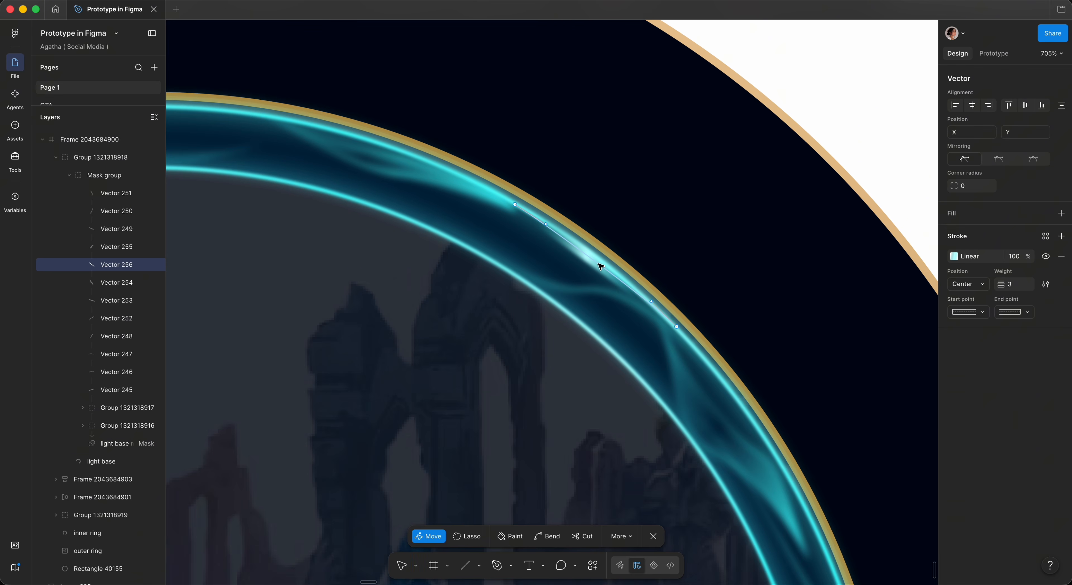
scroll(634, 290, up, 5)
click(664, 305)
drag(664, 305, 654, 283)
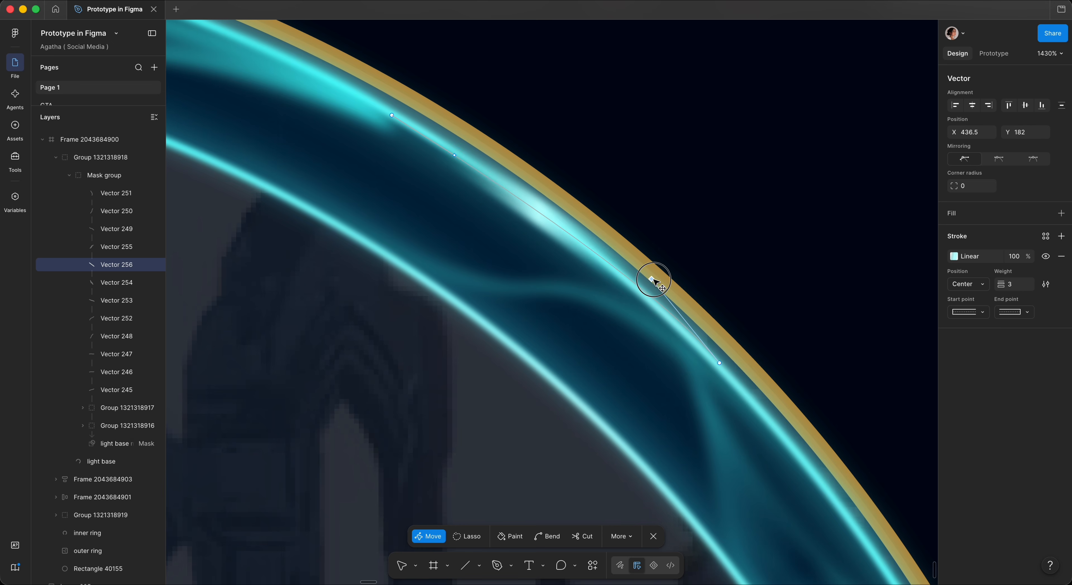
scroll(652, 282, down, 12)
key(Escape)
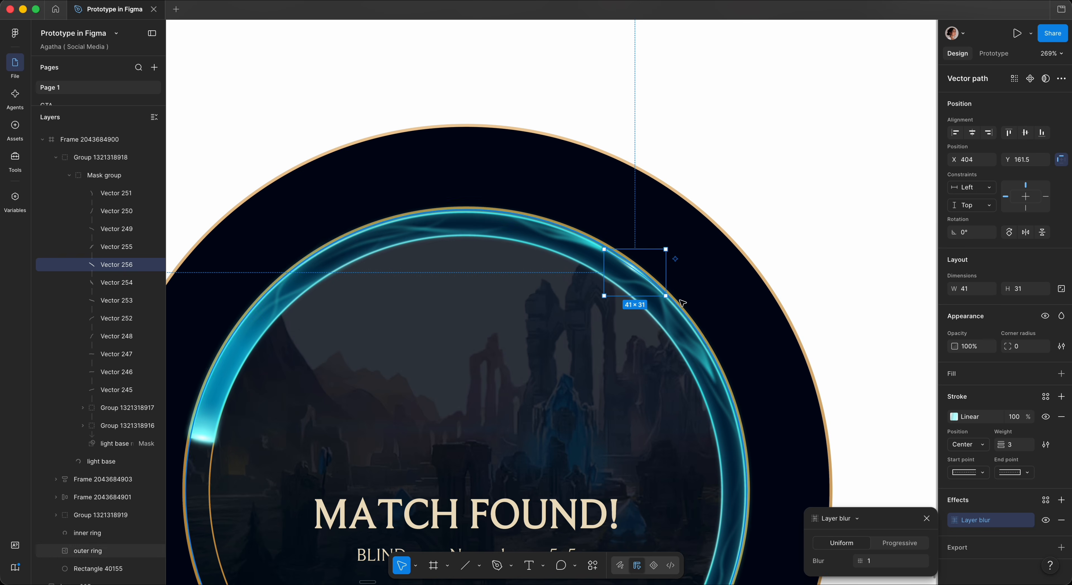
Duplicate the highlight and place the rotated copy along the arc's right side.
key(super+d)
scroll(652, 283, down, 3)
scroll(652, 283, right, 2)
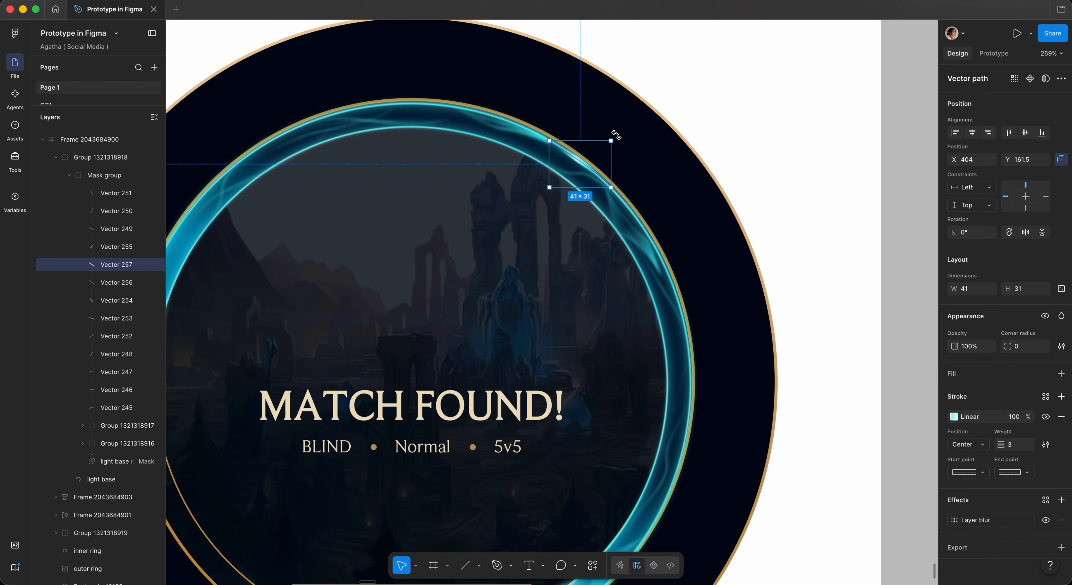
drag(619, 137, 689, 372)
scroll(688, 373, up, 5)
drag(655, 306, 692, 285)
scroll(691, 291, down, 5)
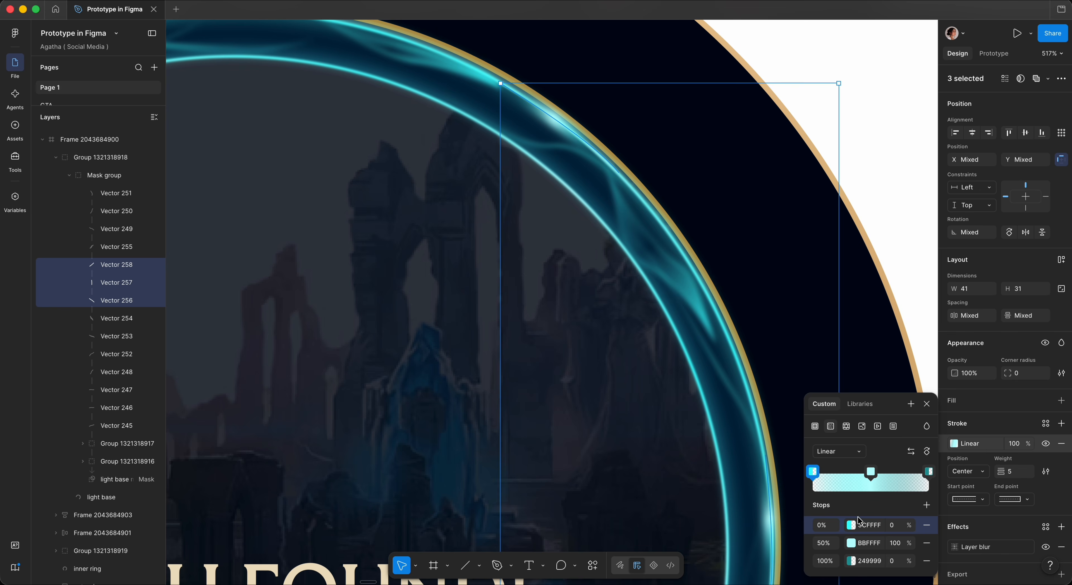
Recolour the three highlights' 0% and 100% stroke gradient stops to BBFFFF and set the 100% stop's opacity to 10%.
click(867, 561)
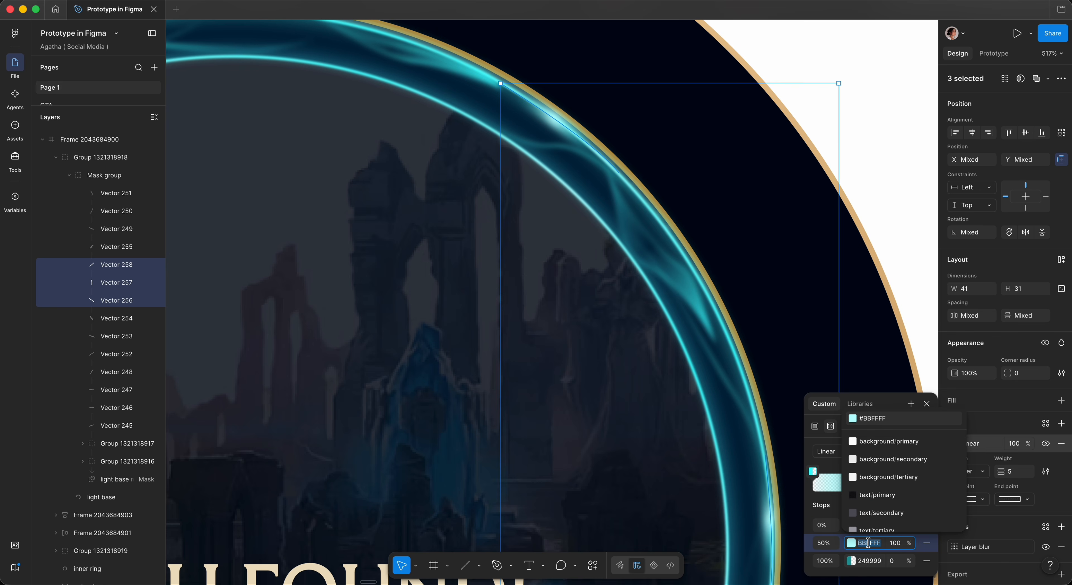
text(BBFFFF)
key(Return)
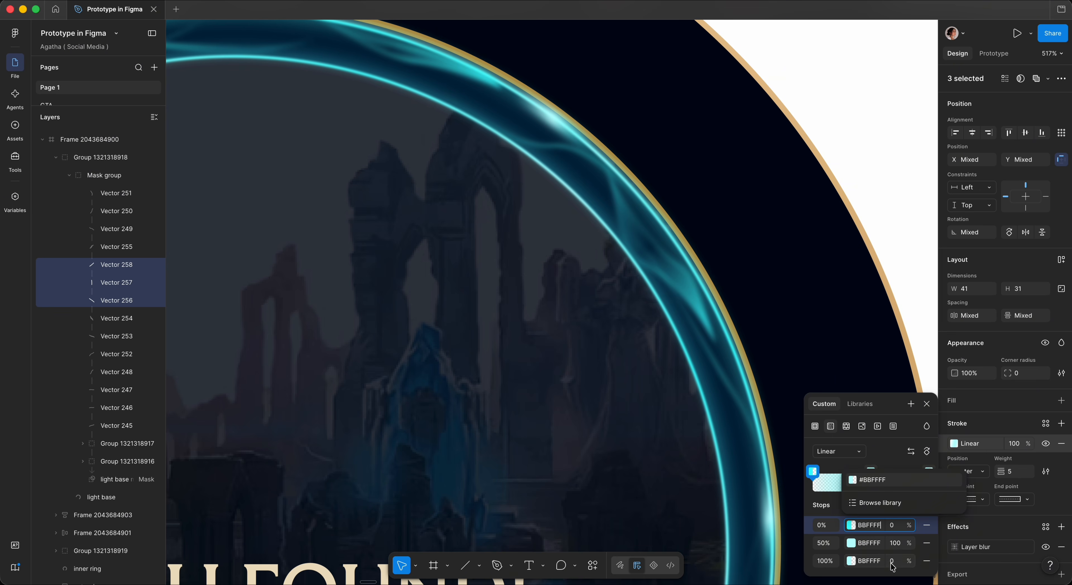
click(892, 561)
text(10)
click(895, 525)
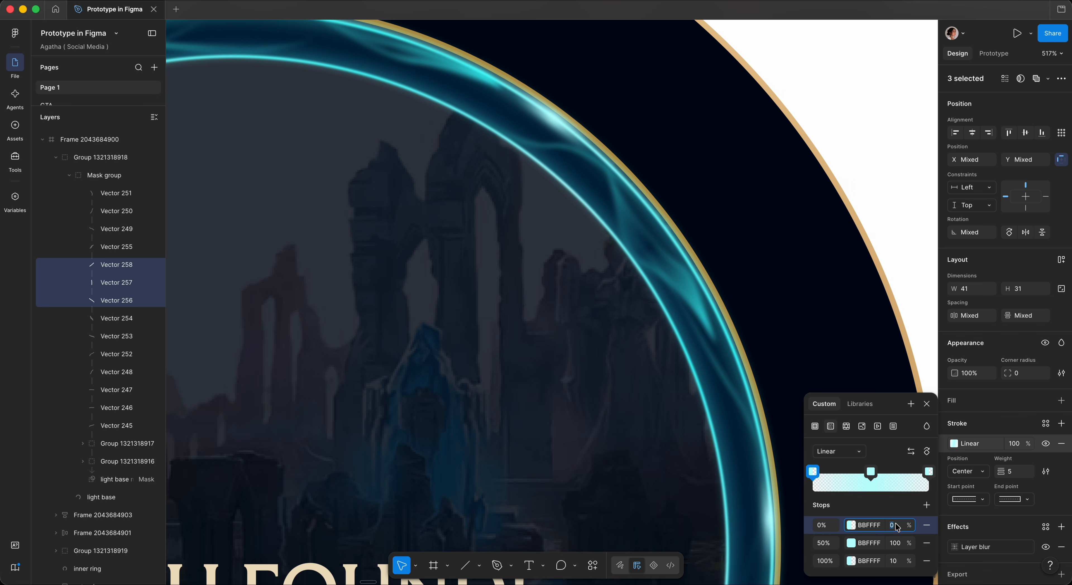
scroll(551, 260, down, 5)
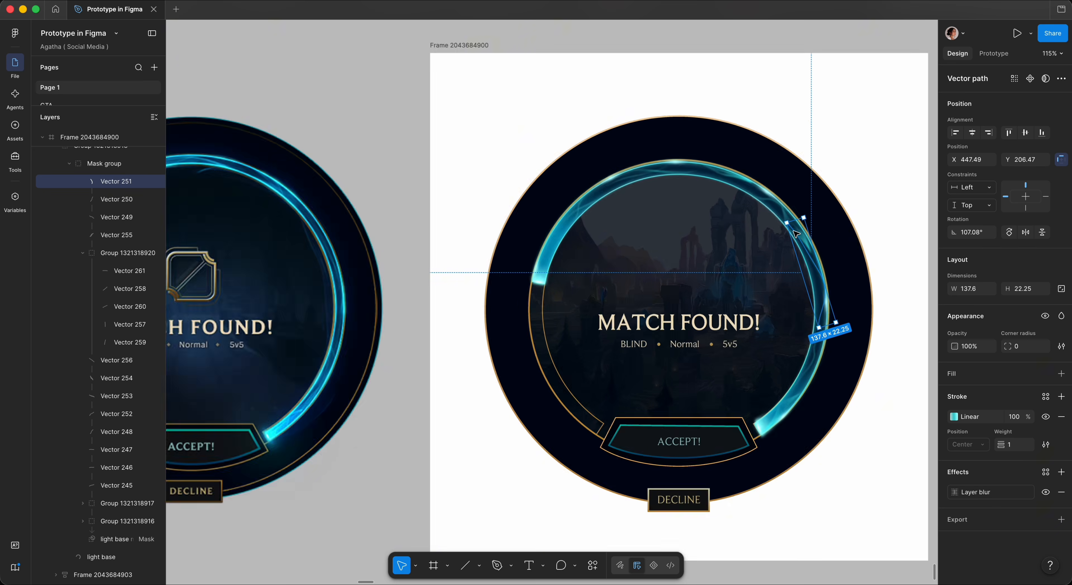
Paste a copy of the filled wavy shape directly into the frame and place it outside the arc at about X 425, Y 135.
scroll(817, 244, up, 5)
scroll(817, 245, down, 5)
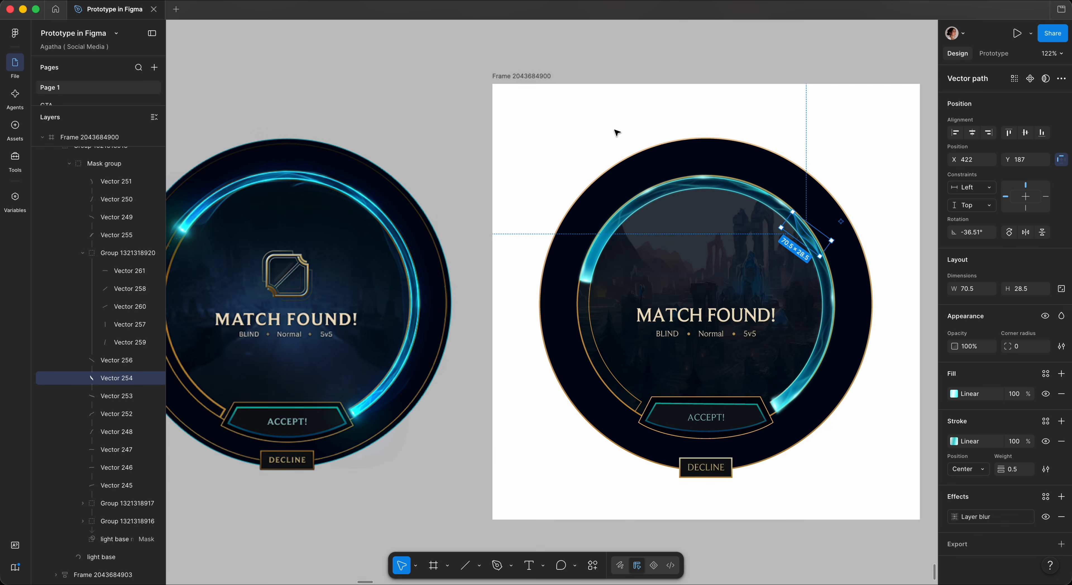
click(613, 132)
key(super+v)
drag(804, 228, 804, 189)
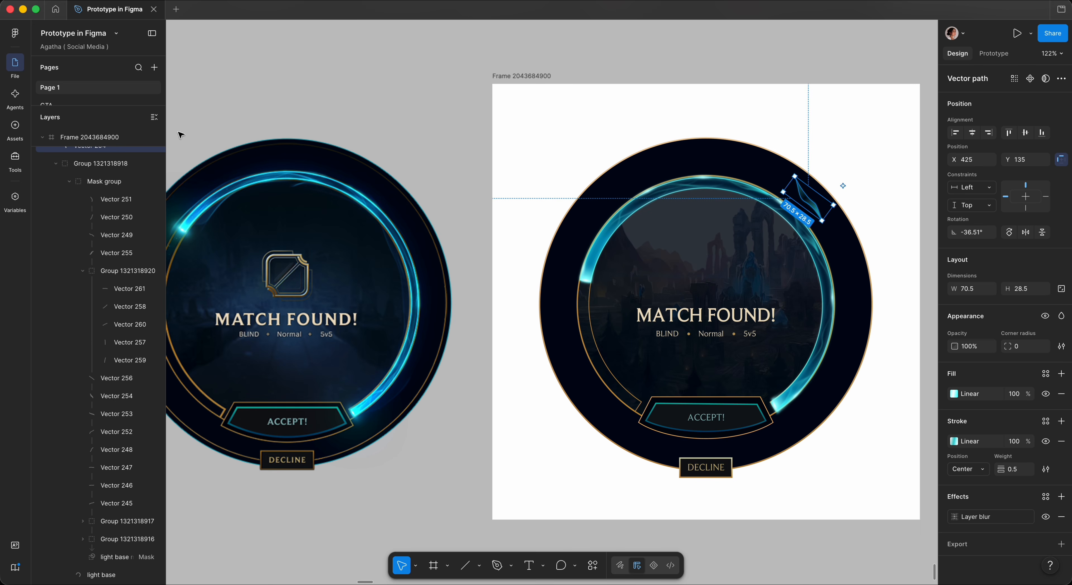
Collapse the masked arc group and move the pasted wavy shape directly beneath it in the layer order.
scroll(88, 184, up, 1)
click(56, 176)
drag(86, 158, 85, 185)
drag(654, 225, 696, 220)
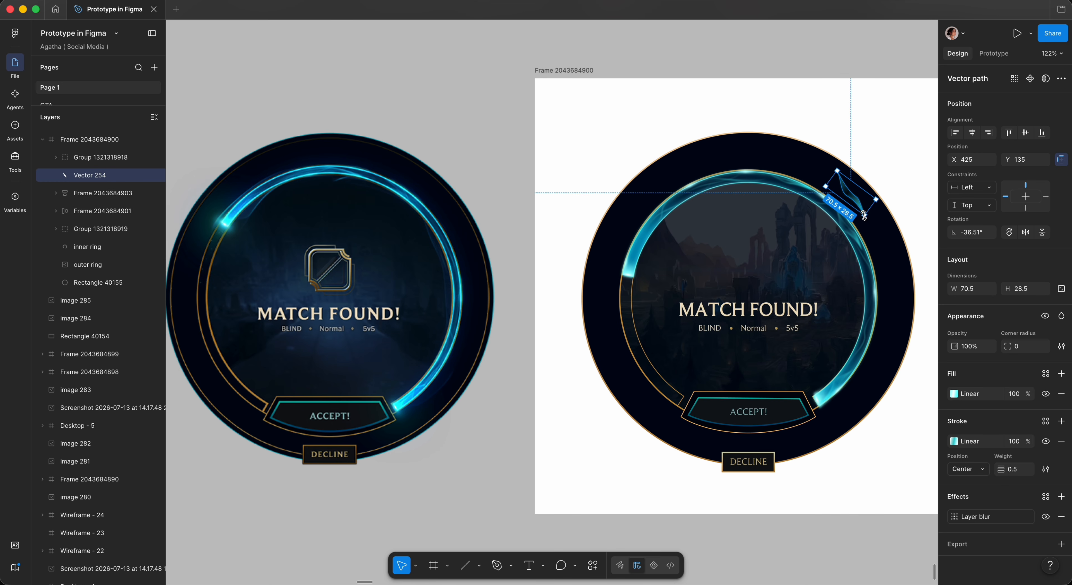
Enlarge the pasted wavy shape and move its end points to about X 498, Y 252.5 and X 387.5, Y 141.5 along the arc.
drag(875, 199, 896, 208)
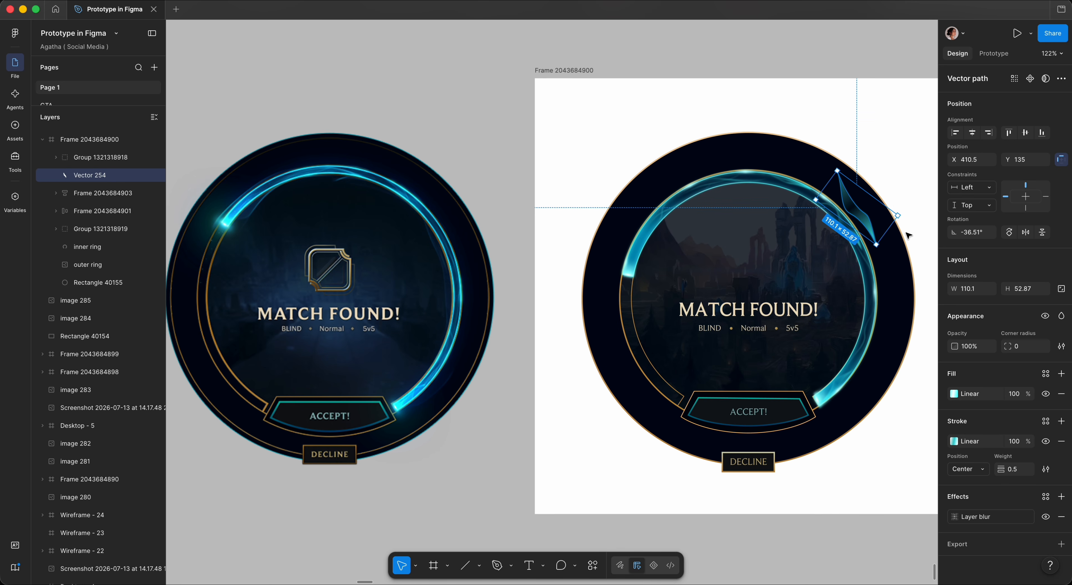
key(Return)
scroll(896, 242, up, 1)
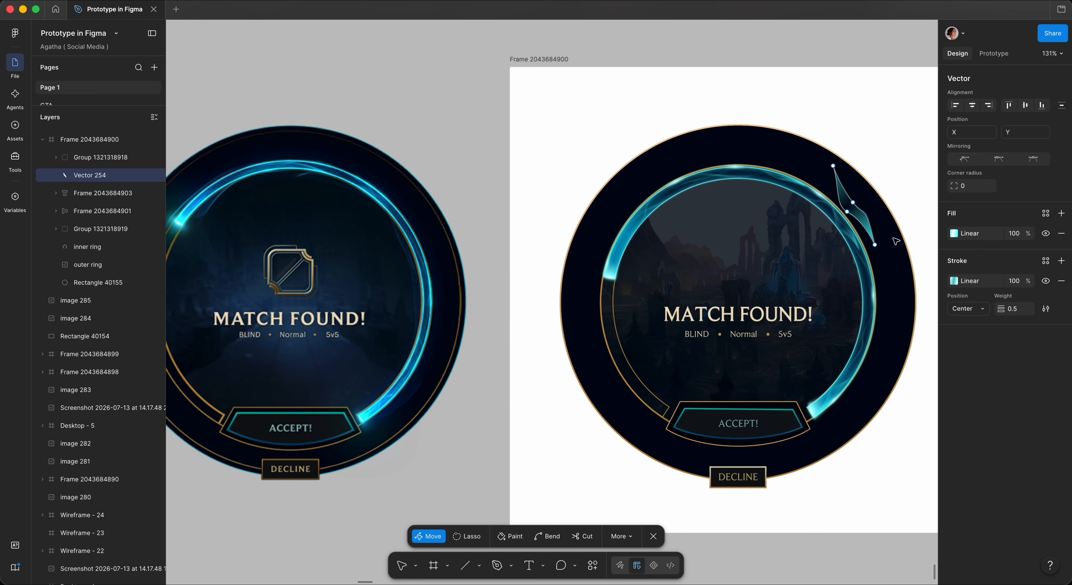
click(875, 246)
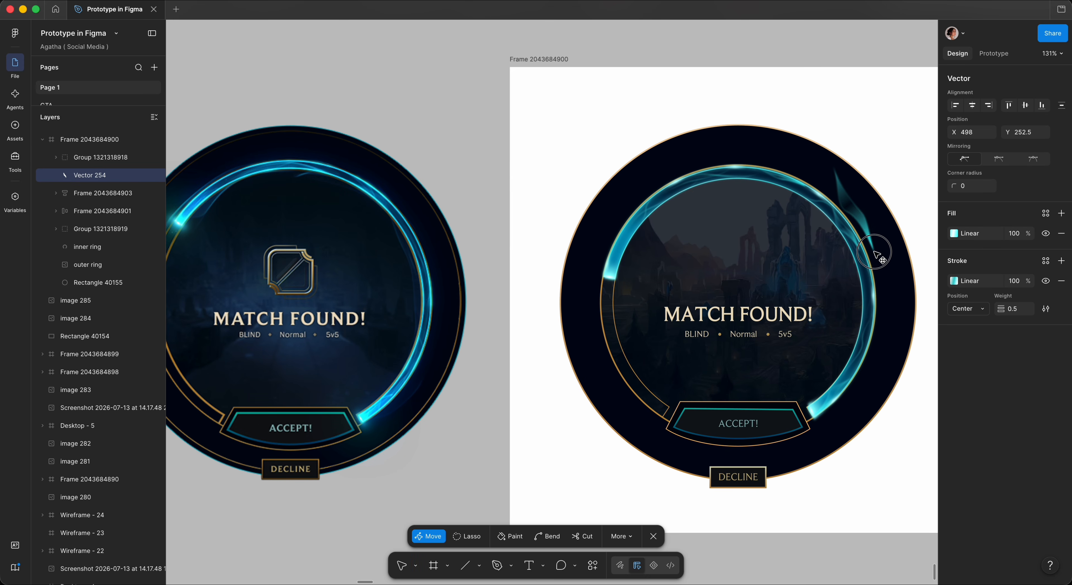
click(836, 173)
drag(837, 174, 820, 177)
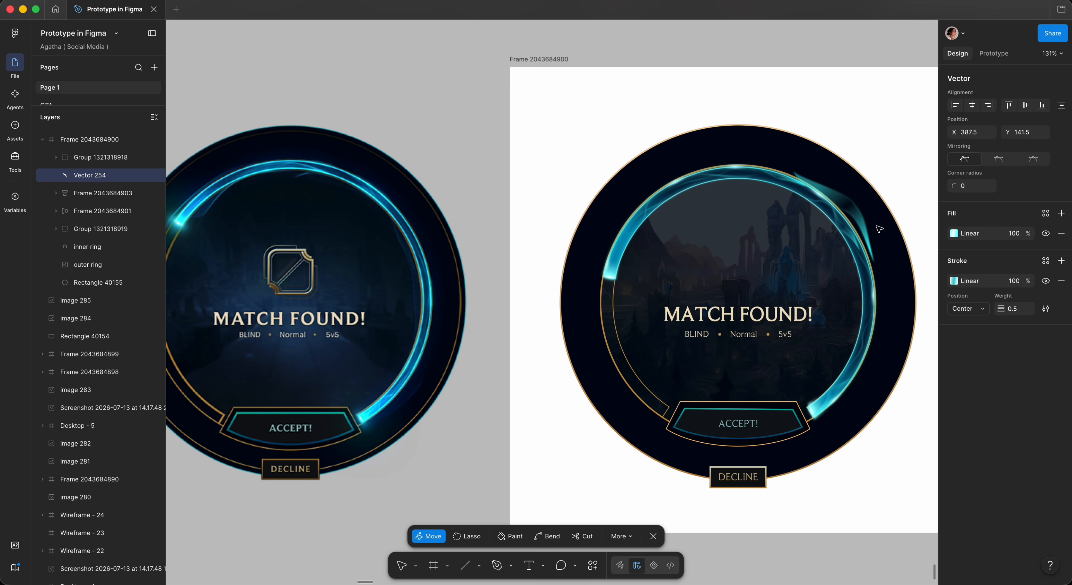
key(Escape)
Lower the outer wavy shape's fill opacity to 33% and pull its stroke gradient's 0% end inward along the shape.
scroll(882, 242, down, 3)
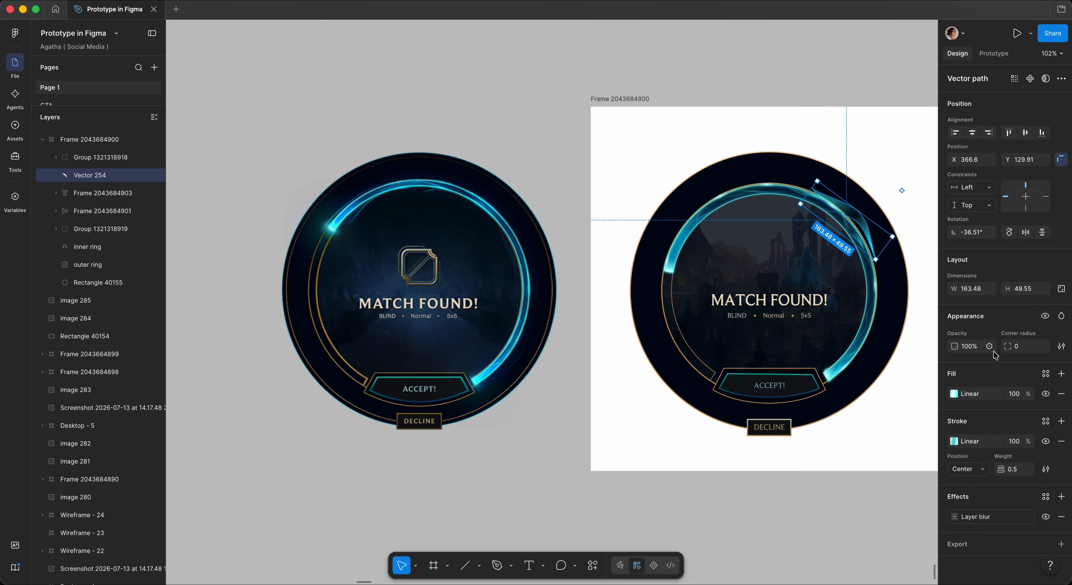
drag(1028, 393, 1024, 395)
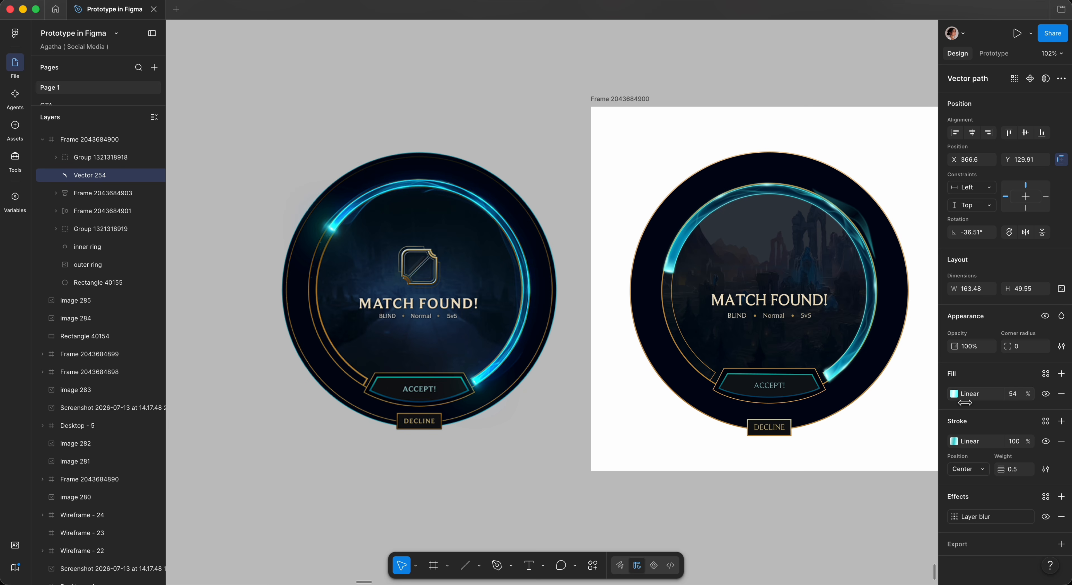
drag(964, 403, 955, 403)
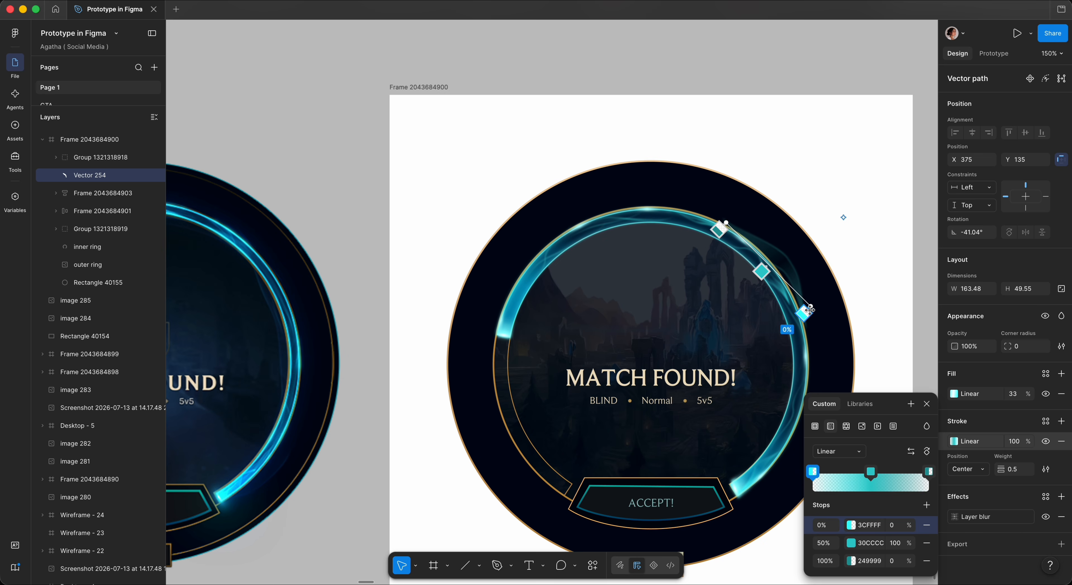
mouse_move(809, 309)
mouse_down()
mouse_move(824, 323)
mouse_move(823, 352)
mouse_move(795, 271)
mouse_up()
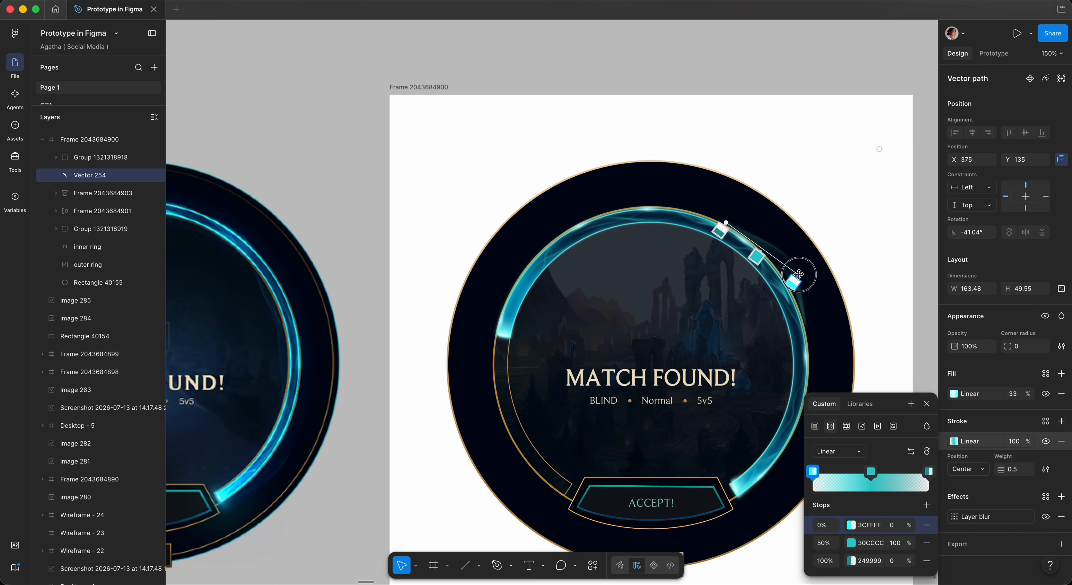
scroll(802, 277, down, 5)
key(Escape)
key(Escape)
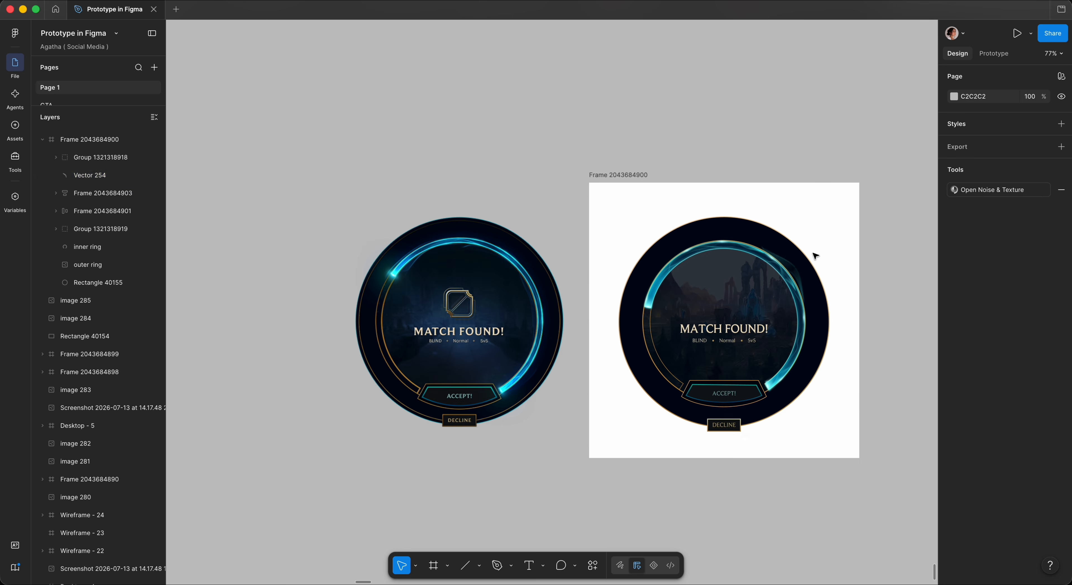
Recolour the 50% stop of the outer wavy shape's stroke gradient to 99FFFF.
click(791, 269)
scroll(791, 268, up, 3)
scroll(791, 268, left, 5)
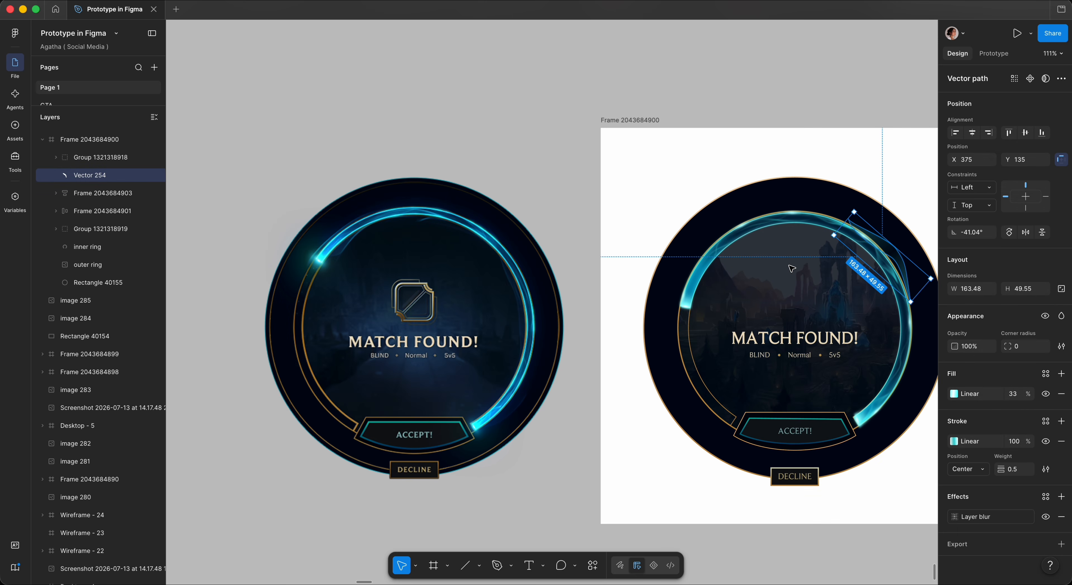
scroll(791, 269, right, 5)
scroll(791, 269, up, 2)
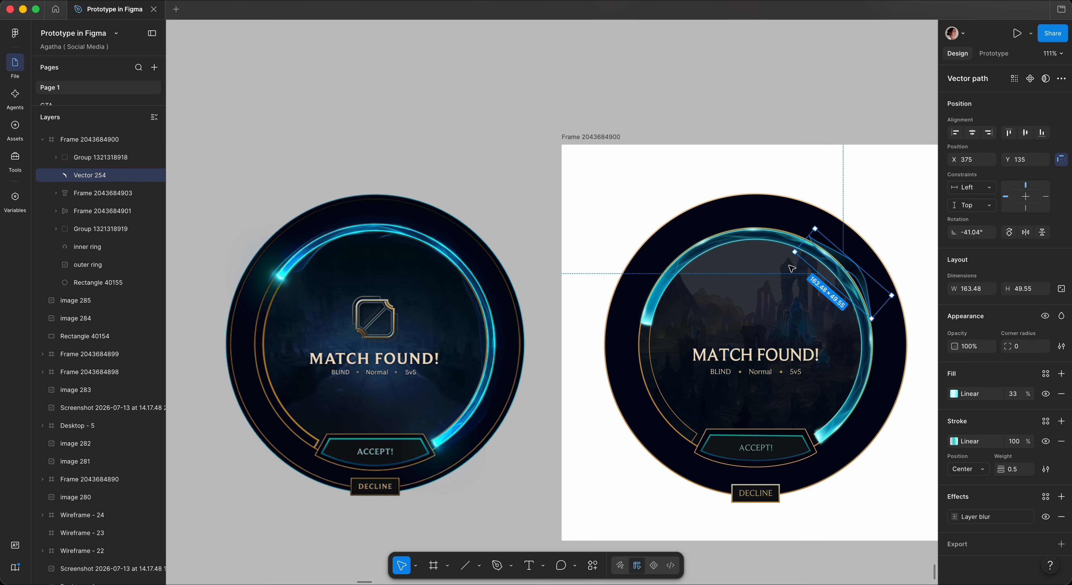
scroll(792, 269, right, 3)
scroll(792, 268, up, 1)
click(954, 441)
click(850, 542)
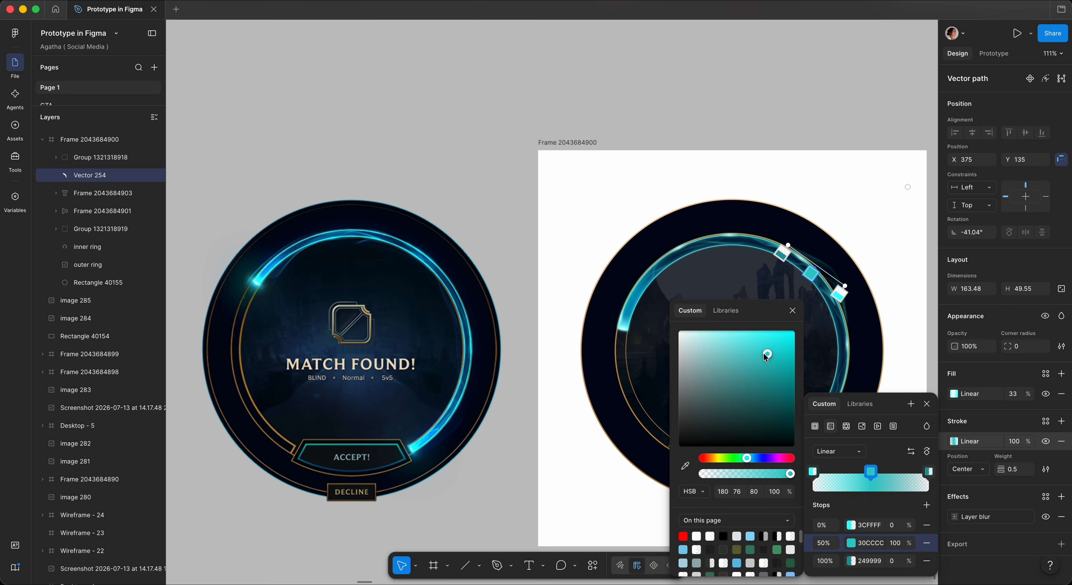
drag(767, 356, 734, 328)
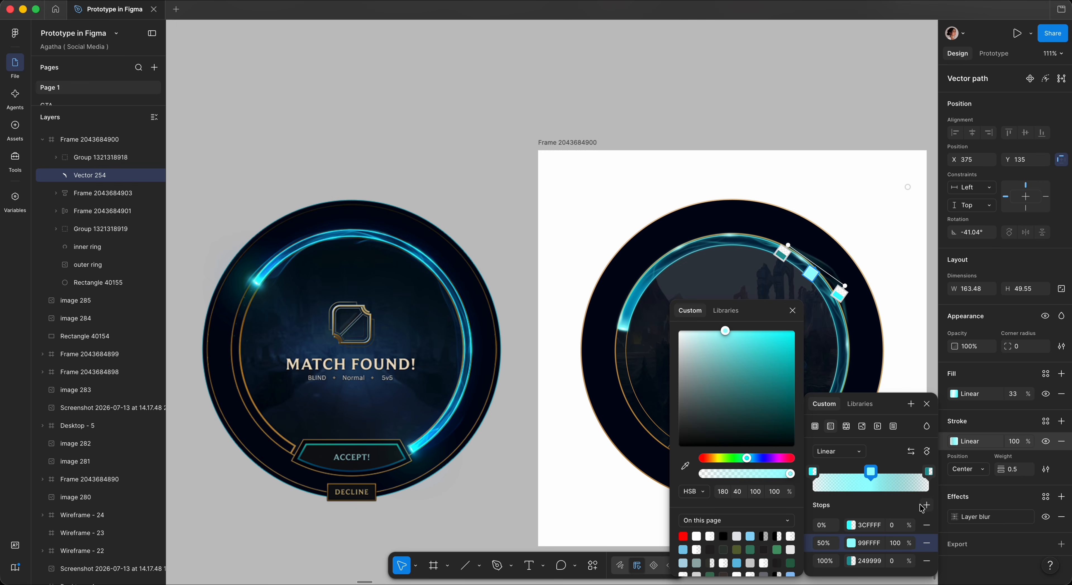
click(928, 472)
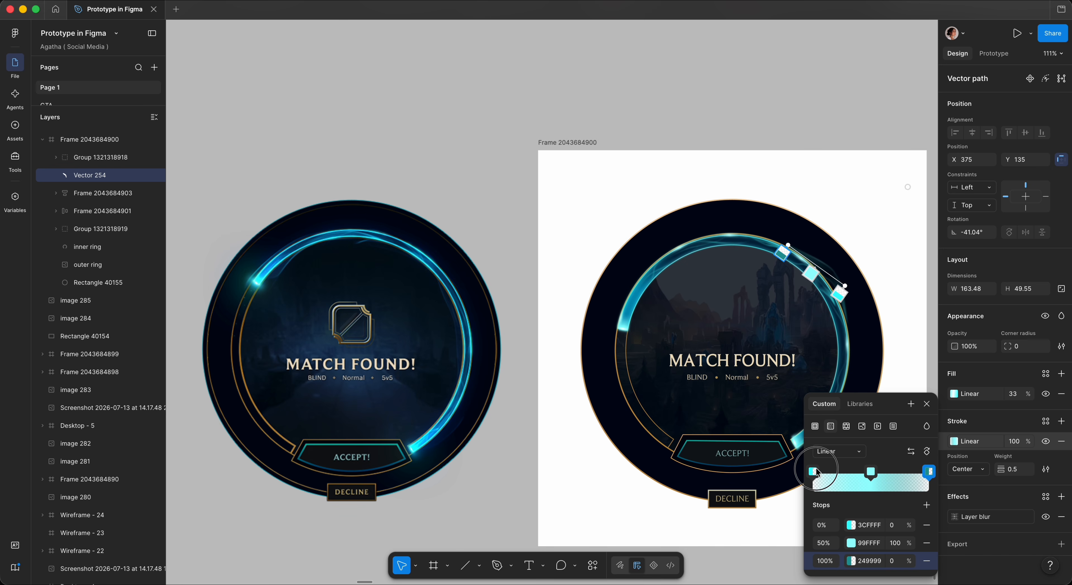
mouse_move(813, 472)
mouse_down()
mouse_move(843, 472)
mouse_move(826, 471)
mouse_up()
click(864, 253)
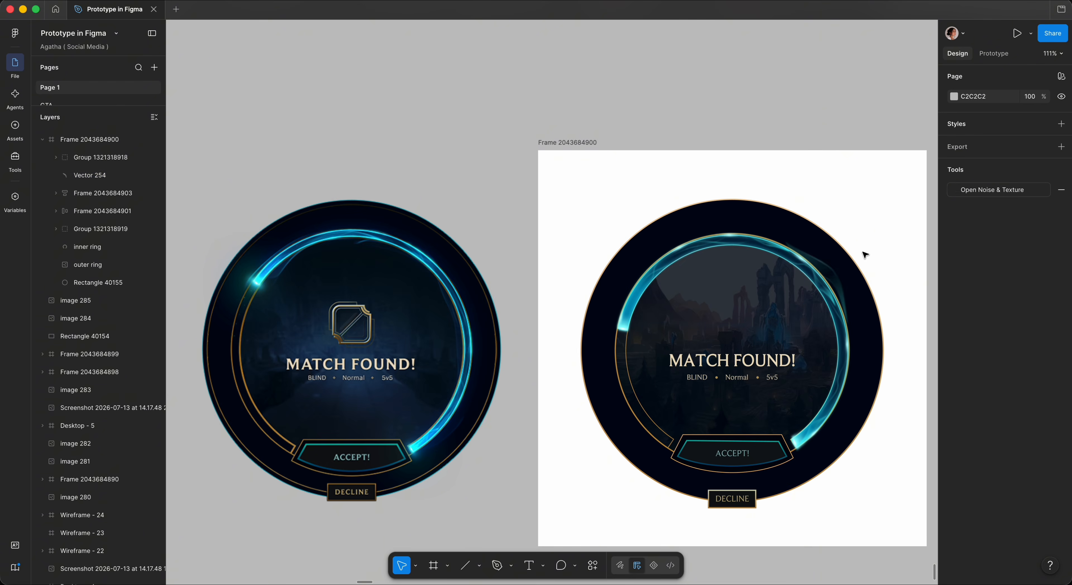
Reshape the wisp copy beside the arc's lower right end by moving its points to follow the arc.
scroll(853, 300, up, 8)
scroll(717, 124, down, 10)
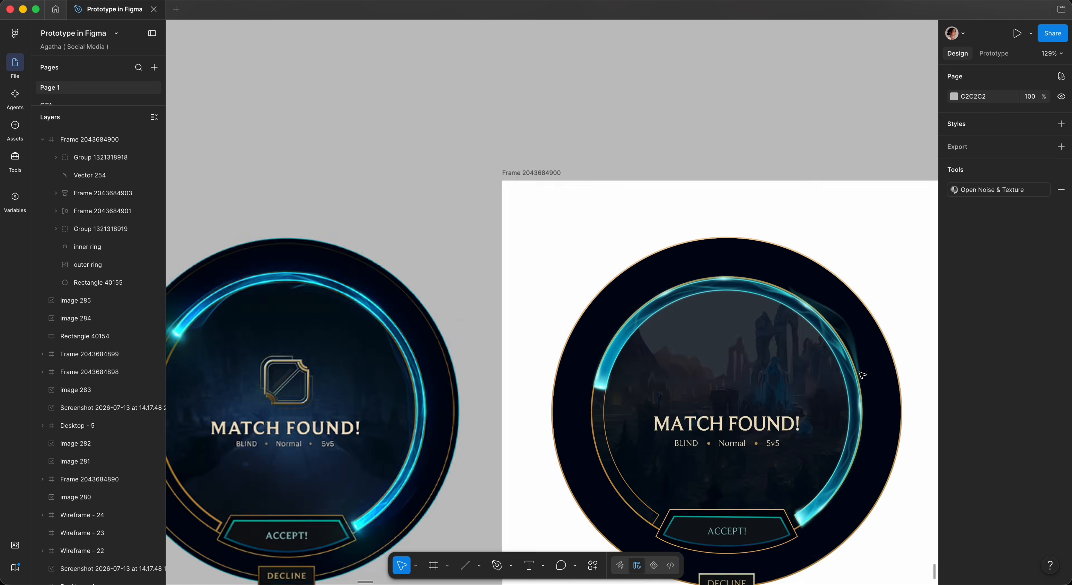
scroll(861, 374, up, 3)
click(768, 417)
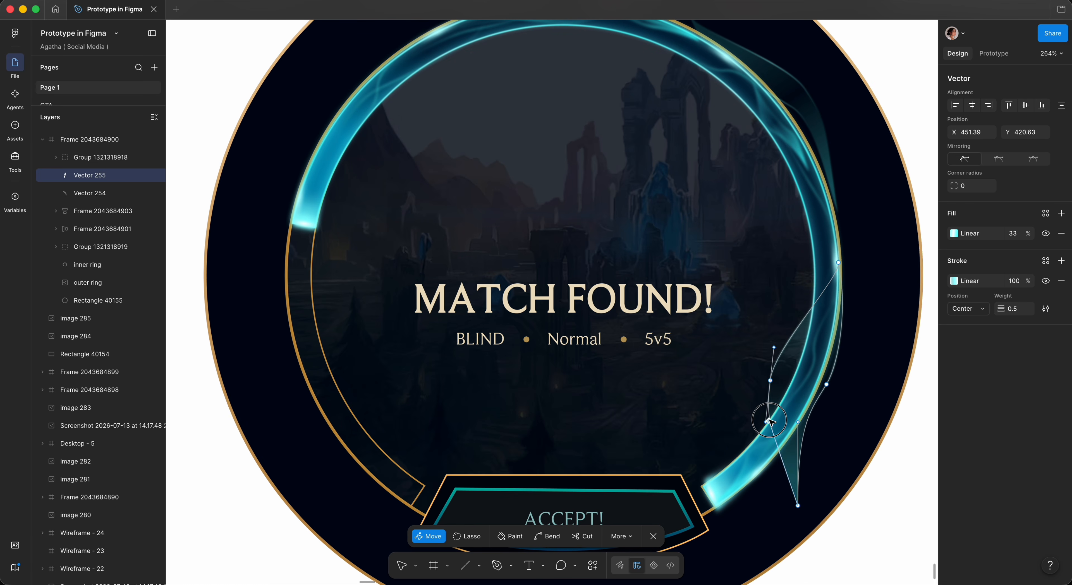
drag(769, 417, 717, 402)
mouse_move(839, 279)
mouse_down()
mouse_move(854, 277)
mouse_move(804, 302)
mouse_move(835, 290)
mouse_up()
scroll(826, 291, down, 6)
key(Escape)
Duplicate the lower wisp, flip the copy horizontally and place it rotated over the arc's upper left end.
key(super+d)
key(shift+h)
drag(815, 333, 646, 267)
scroll(683, 217, up, 3)
drag(690, 175, 661, 205)
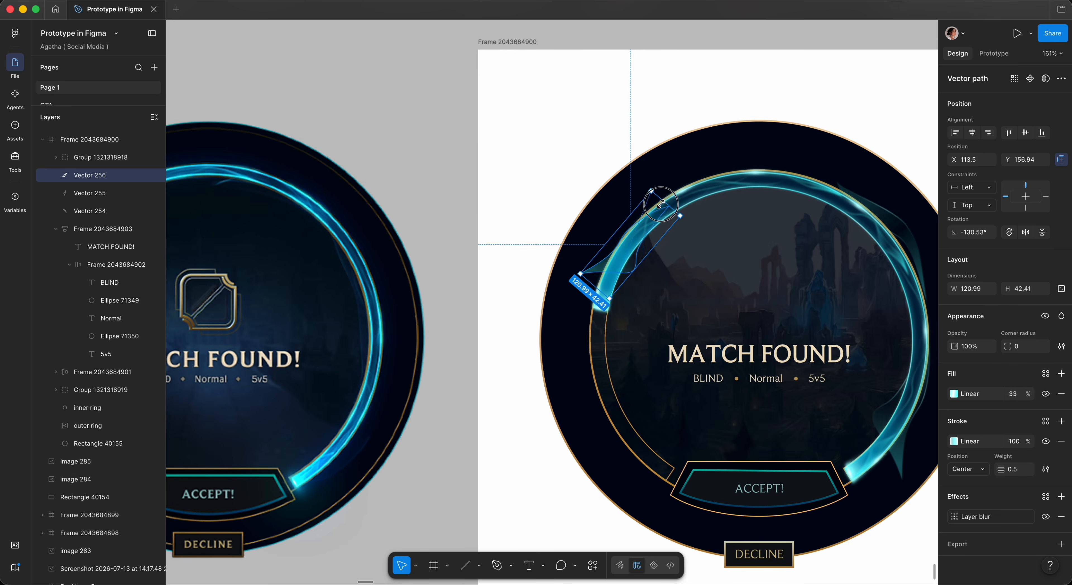
scroll(660, 205, down, 2)
drag(629, 245, 644, 241)
scroll(645, 241, down, 2)
Duplicate the flipped wisp and reposition the copy along the upper left of the arc.
key(super+d)
drag(669, 207, 700, 172)
drag(711, 176, 658, 234)
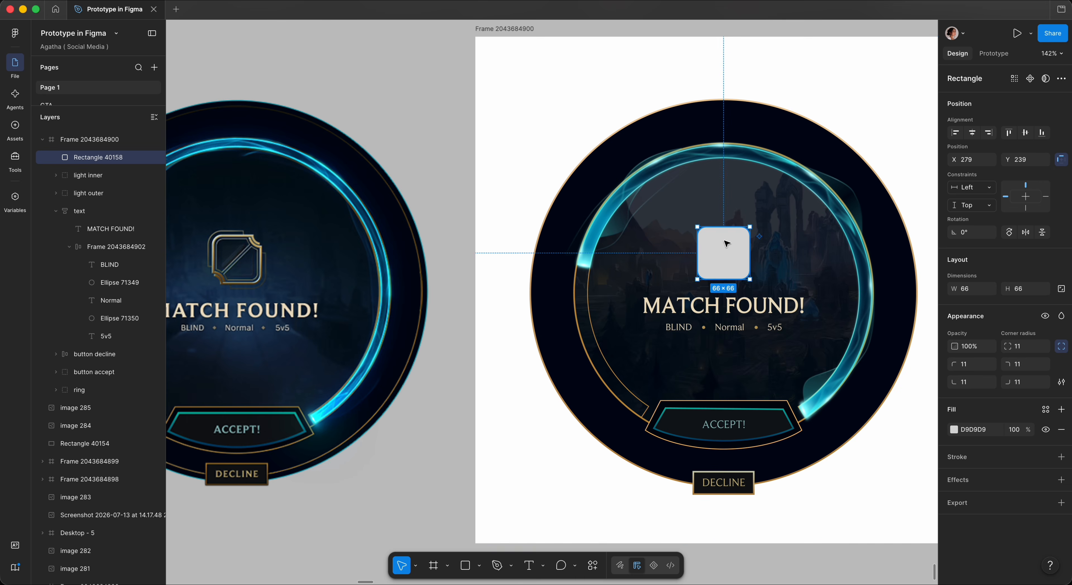
Replace the 66 × 66 rounded square's fill with an inside stroke of weight 2.
scroll(726, 244, up, 4)
click(1062, 457)
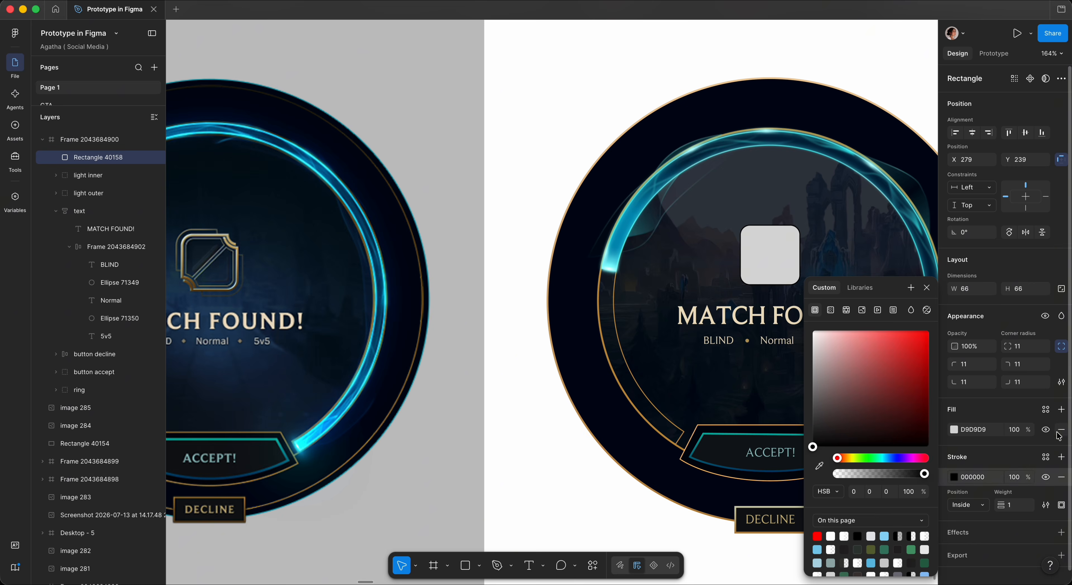
click(1061, 430)
click(1008, 484)
drag(1008, 484, 1009, 485)
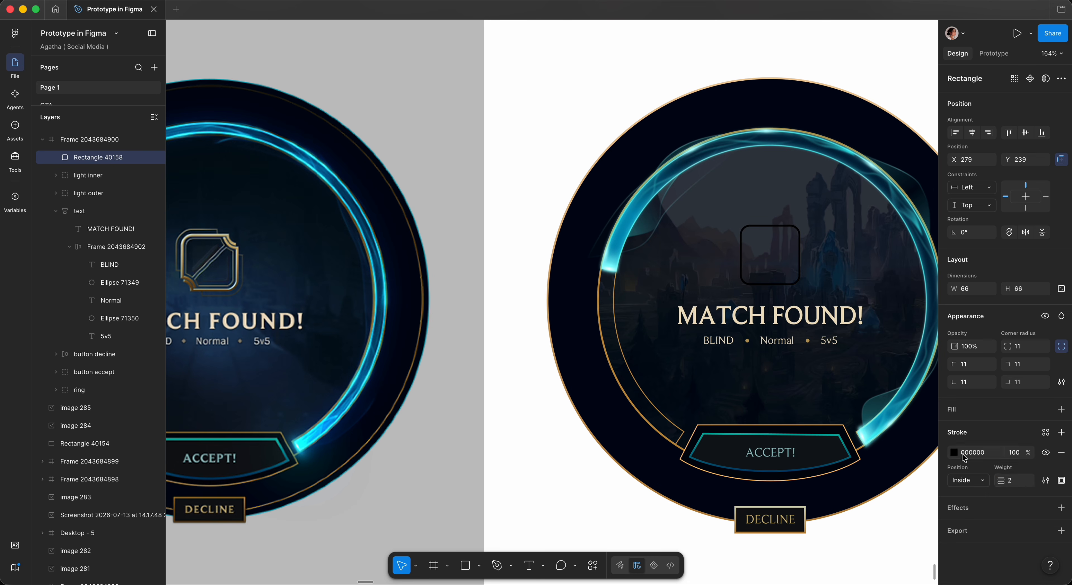
Give the rounded square's stroke a linear gradient from EDCC9C at 0% to B2823C at 100%, sampling the existing gold tones.
click(954, 453)
click(830, 310)
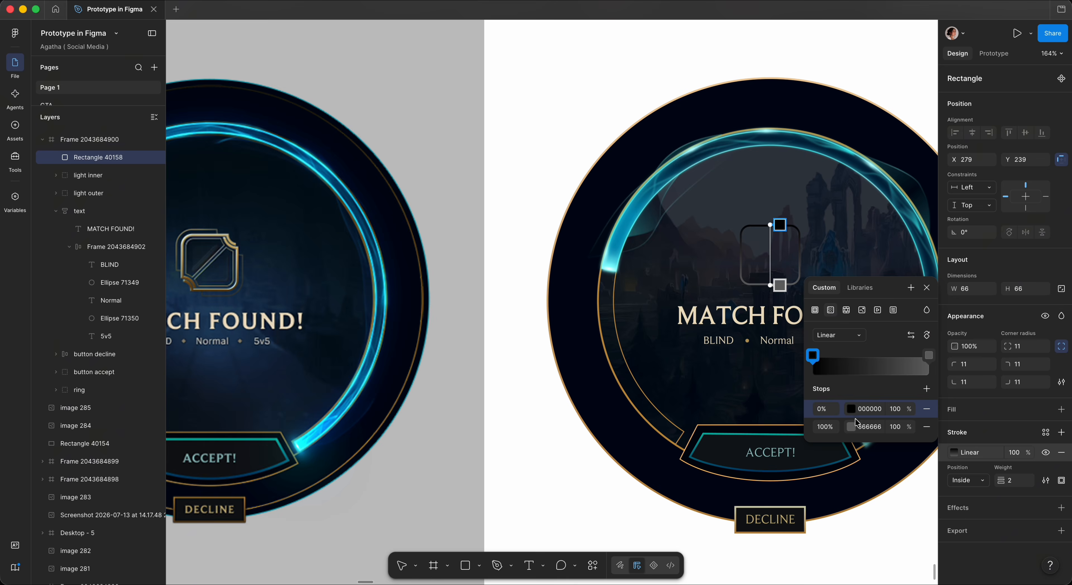
click(851, 409)
click(685, 466)
click(760, 74)
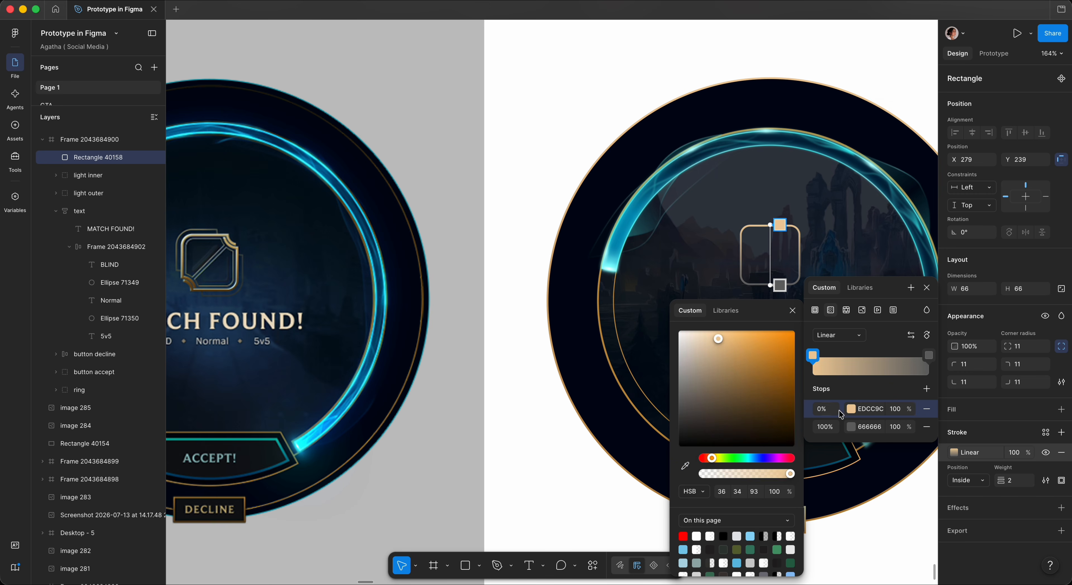
click(826, 427)
click(685, 466)
click(818, 516)
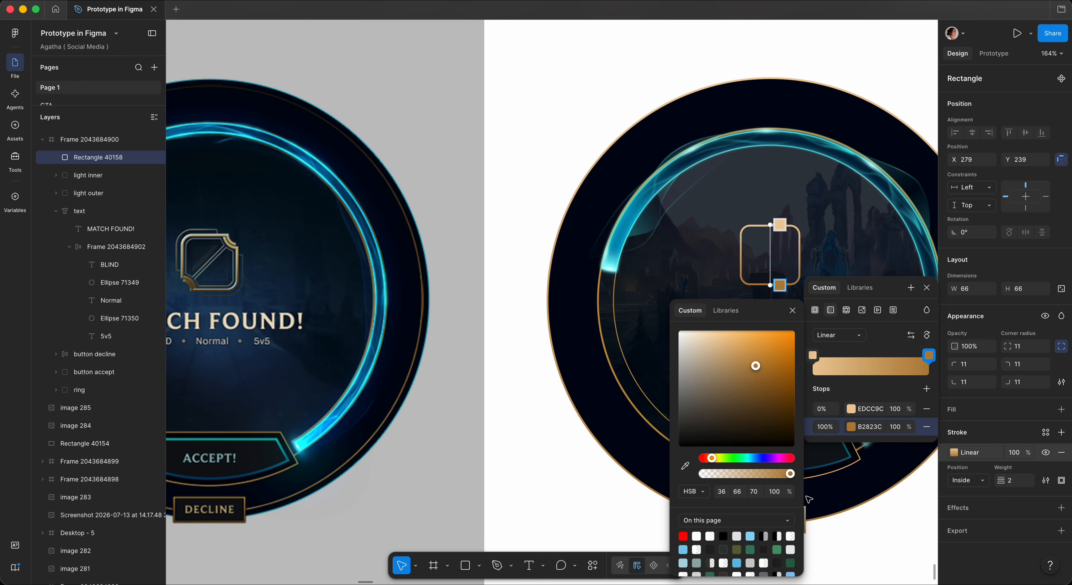
click(765, 278)
Cut the rounded square's right side just below the top-right corner and move the lower cut end to X 345, Y 257.5.
scroll(766, 277, up, 3)
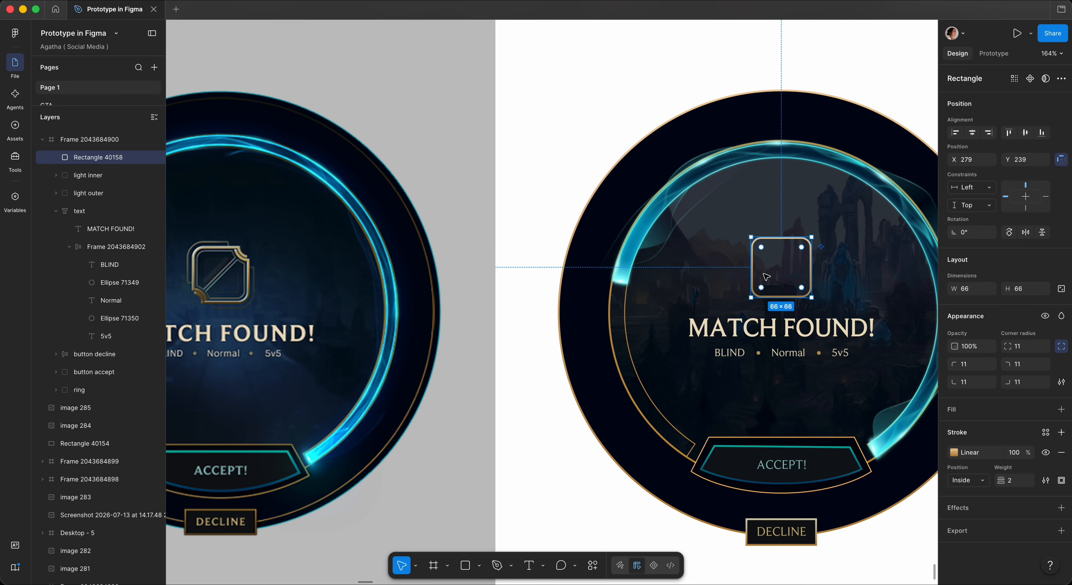
scroll(765, 276, down, 2)
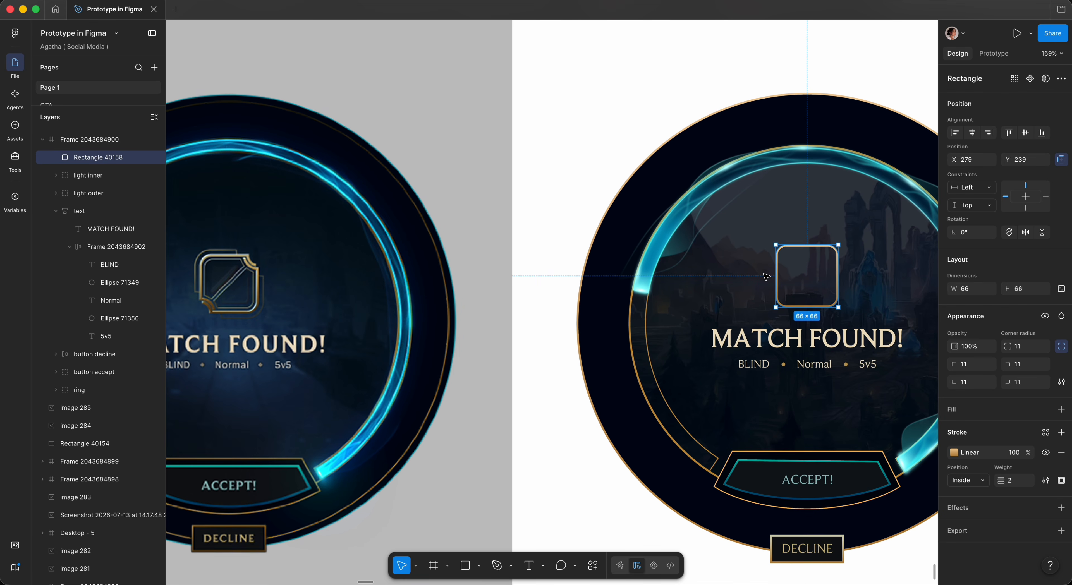
scroll(766, 277, right, 1)
double_click(766, 278)
click(583, 536)
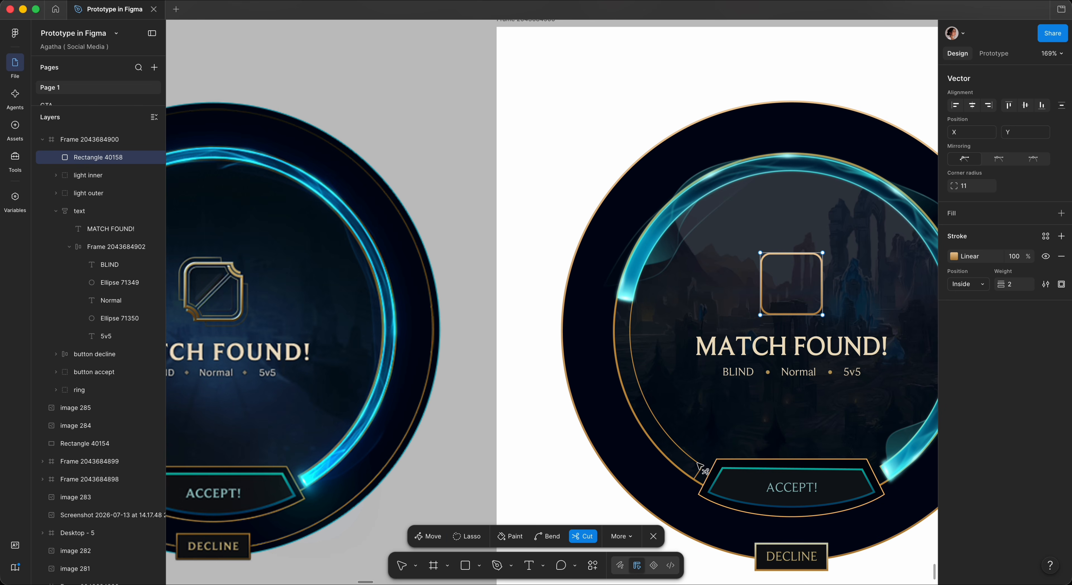
click(822, 262)
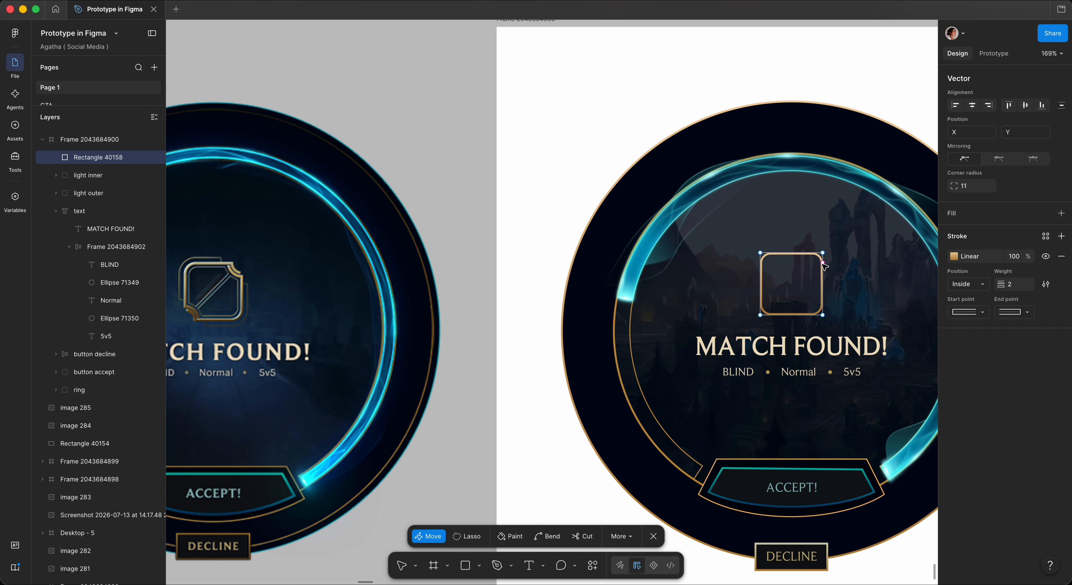
click(822, 263)
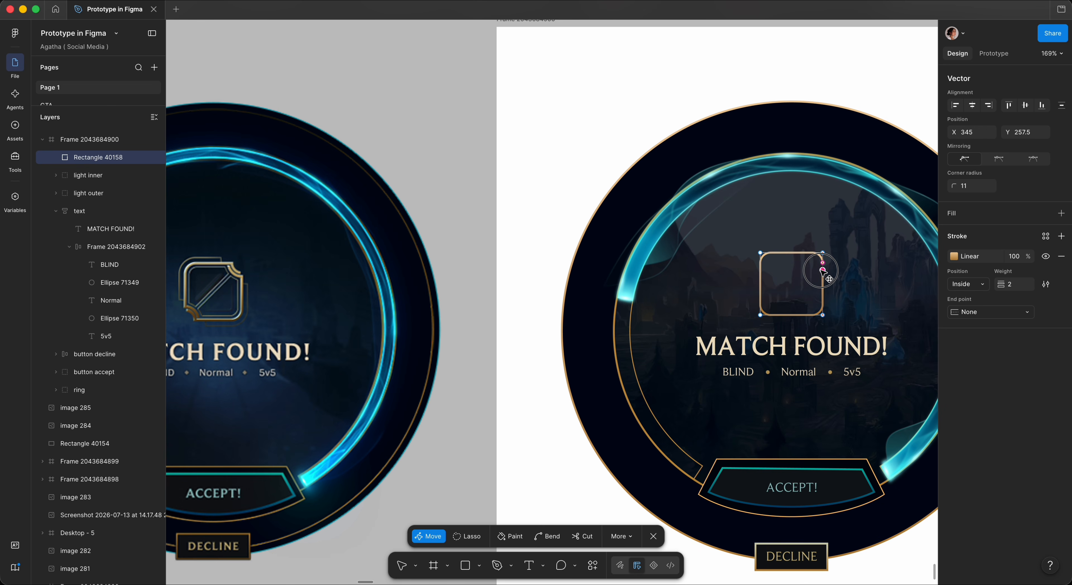
Cut the square's left side at Y 294 above the bottom-left corner and move the upper cut end to Y 288.
scroll(767, 317, up, 8)
scroll(766, 323, right, 4)
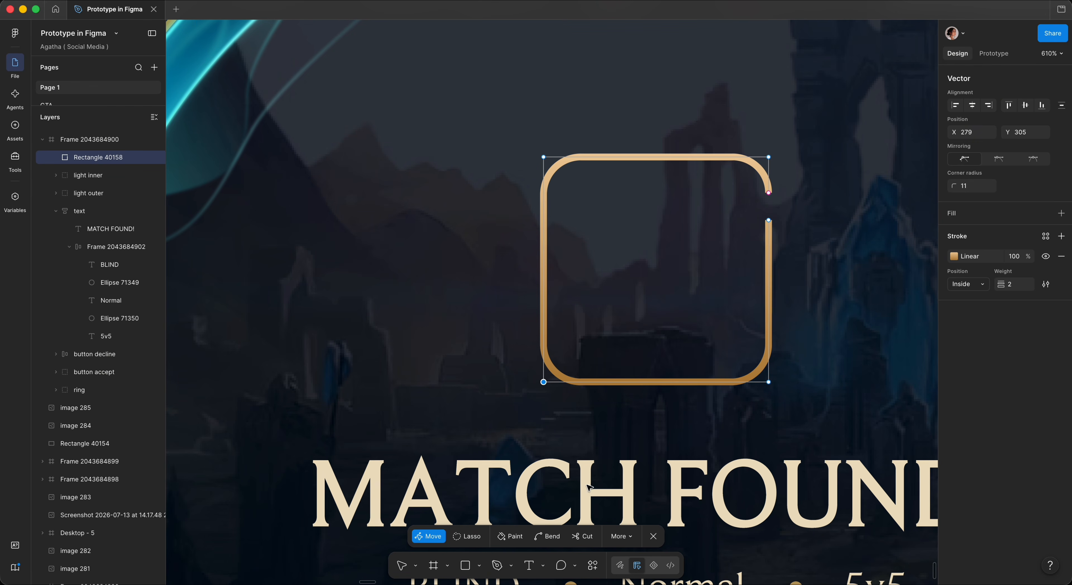
click(583, 537)
click(544, 349)
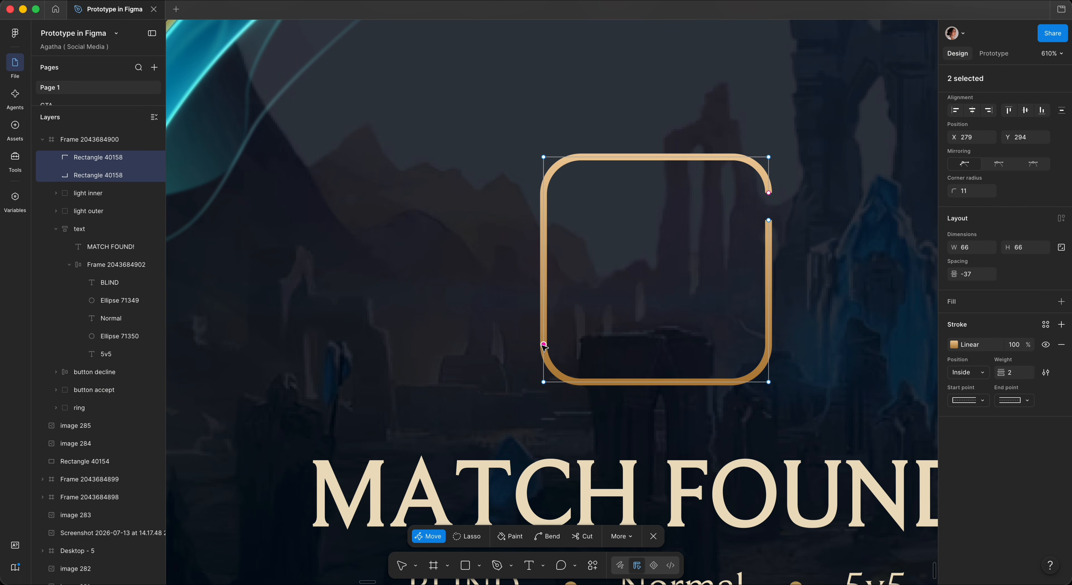
scroll(543, 327, down, 10)
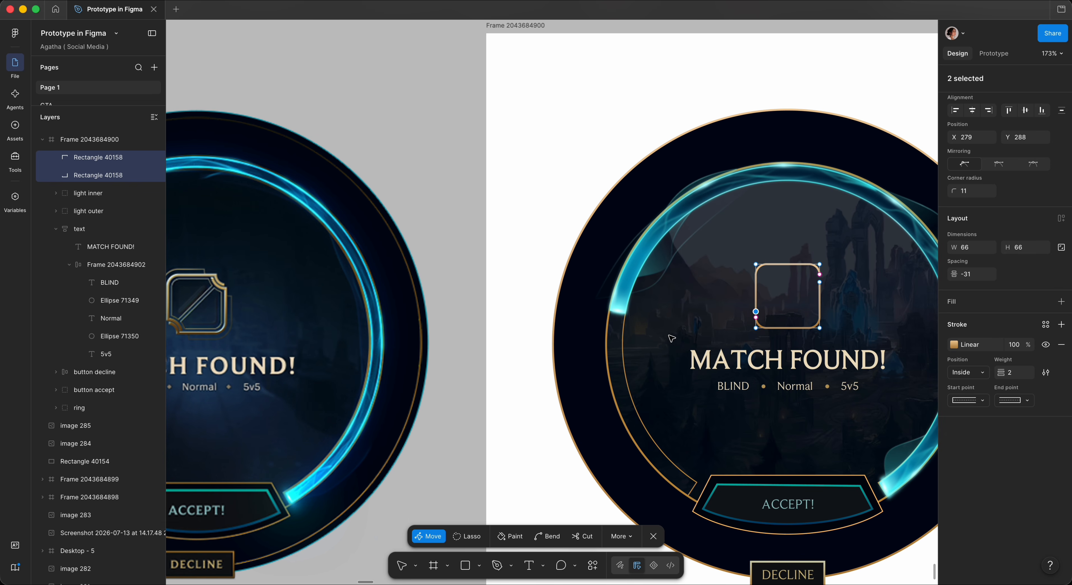
Cut the square's bottom edge just right of the bottom-left corner to detach a 13 × 11 corner piece.
scroll(774, 319, up, 6)
click(581, 537)
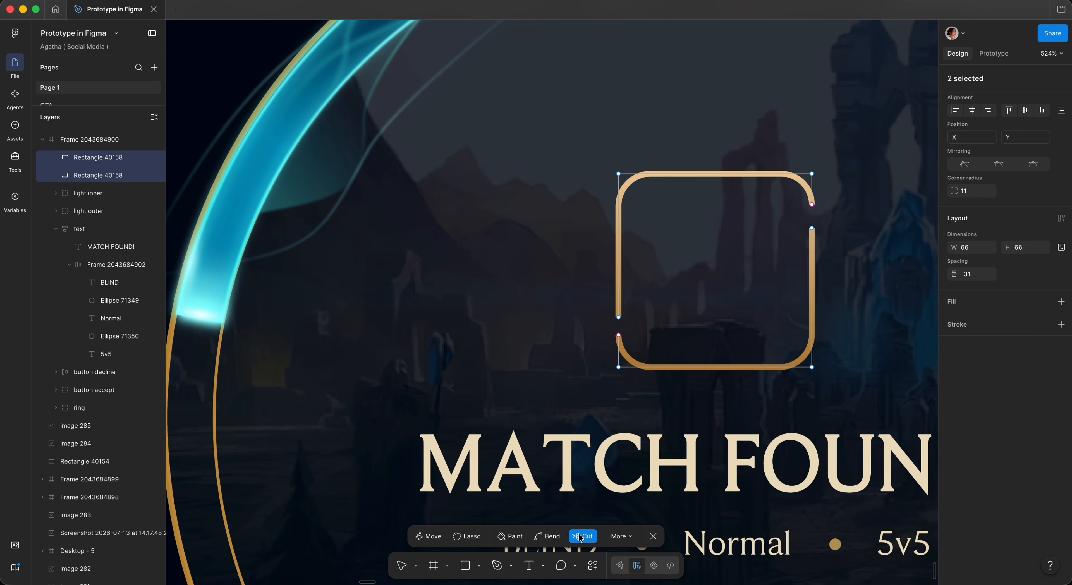
click(656, 368)
key(Escape)
Rotate the detached bottom-left corner piece to 180° and position it at X 279, Y 296.
click(643, 368)
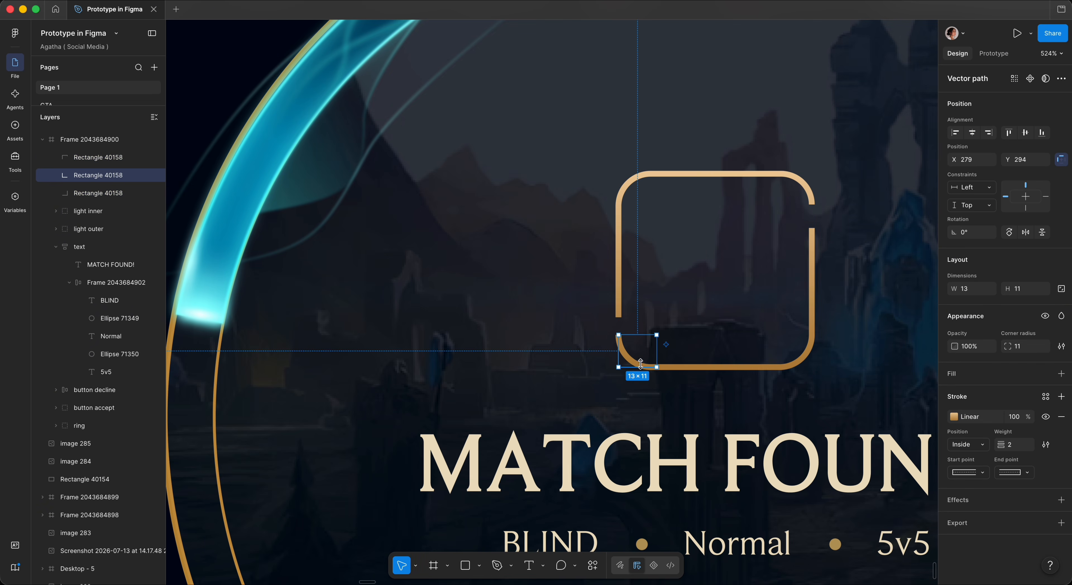
scroll(640, 358, down, 6)
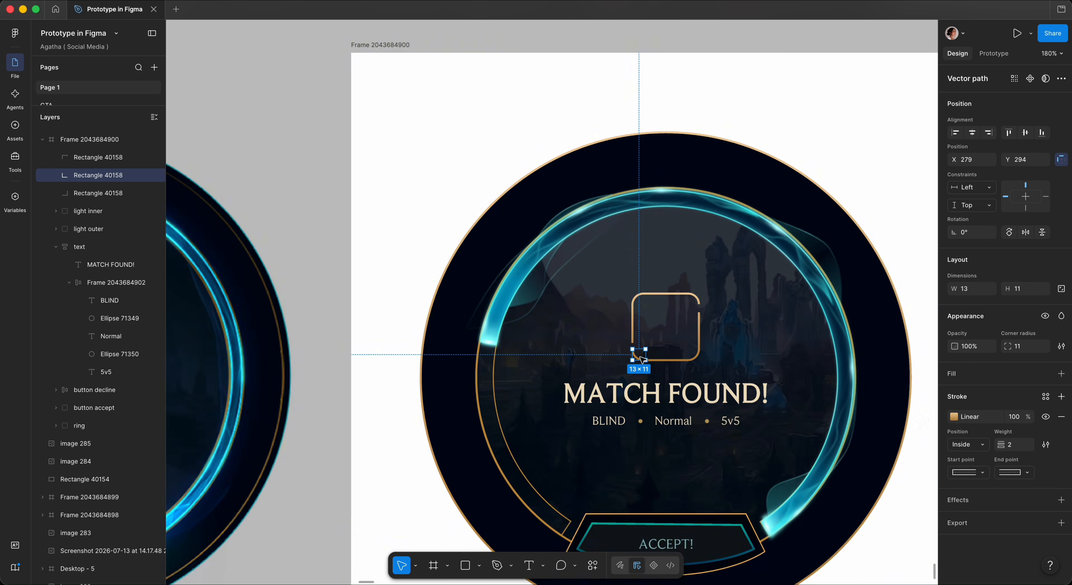
scroll(640, 358, left, 4)
click(1010, 230)
click(1010, 230)
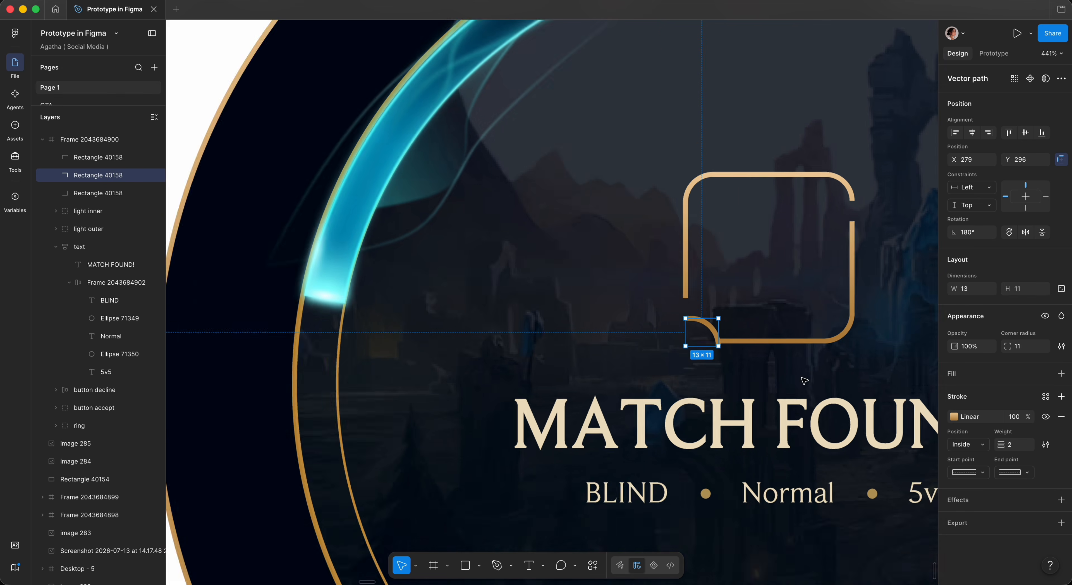
Move the lower curved piece of the outline's bottom-left corner to X 280, Y 295.
scroll(666, 367, up, 5)
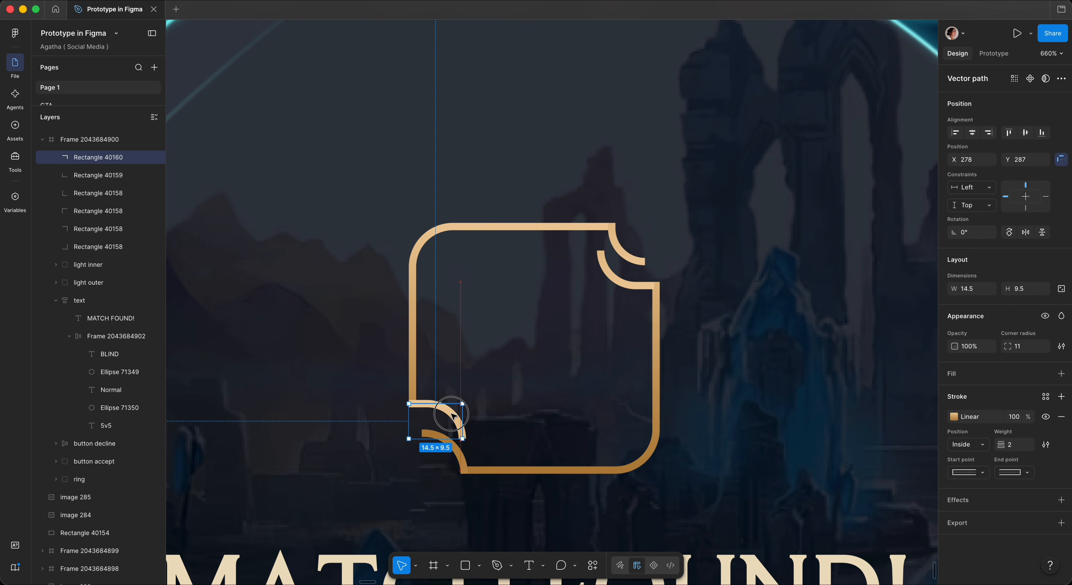
scroll(453, 416, up, 2)
click(450, 461)
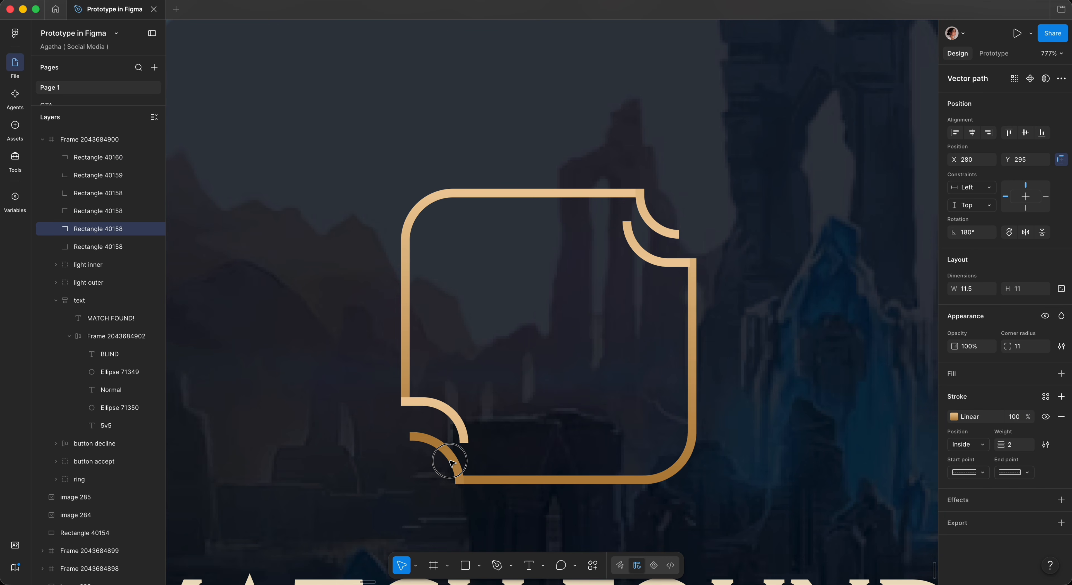
drag(450, 461, 445, 462)
Combine all six stroke pieces of the notched square outline into one shape with Union.
shift+click(444, 410)
shift+click(405, 379)
shift+click(670, 233)
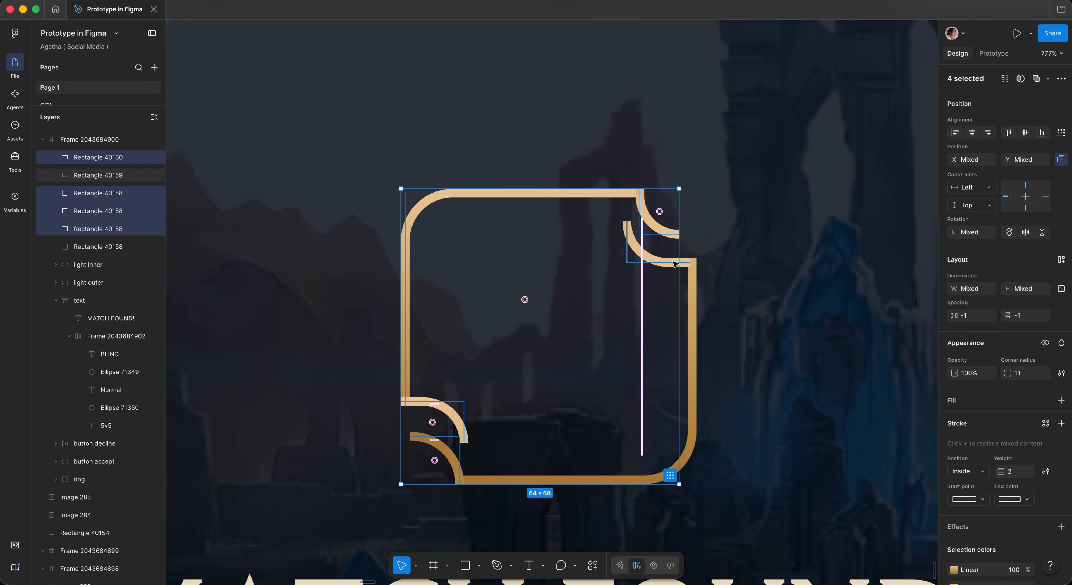
shift+click(675, 265)
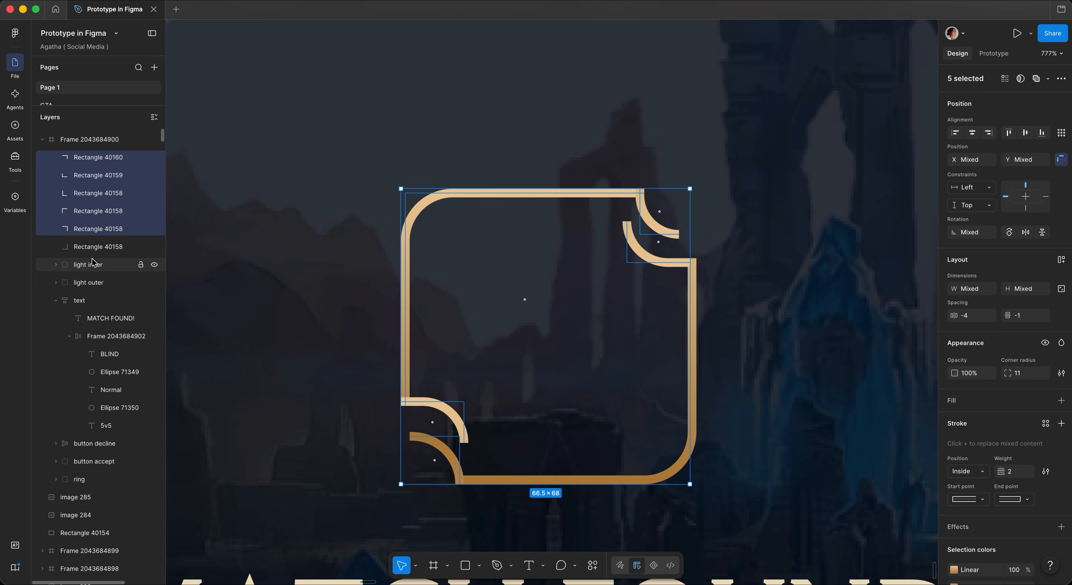
click(93, 246)
shift+click(98, 157)
click(1037, 78)
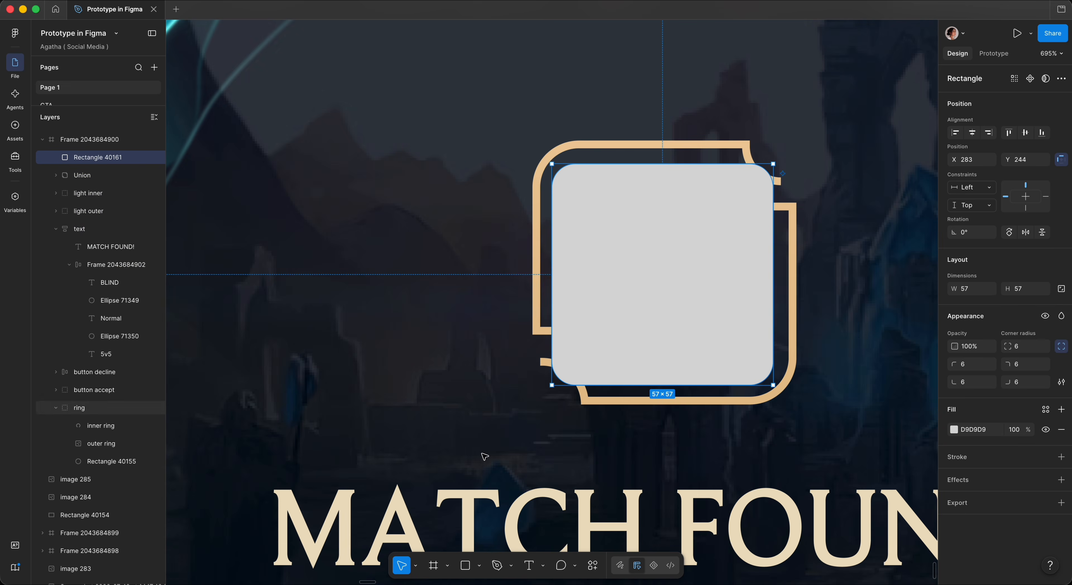
Draw a 22 × 22 circle over the grey square's top-right corner and place a copy over its bottom-left corner.
click(479, 565)
click(516, 510)
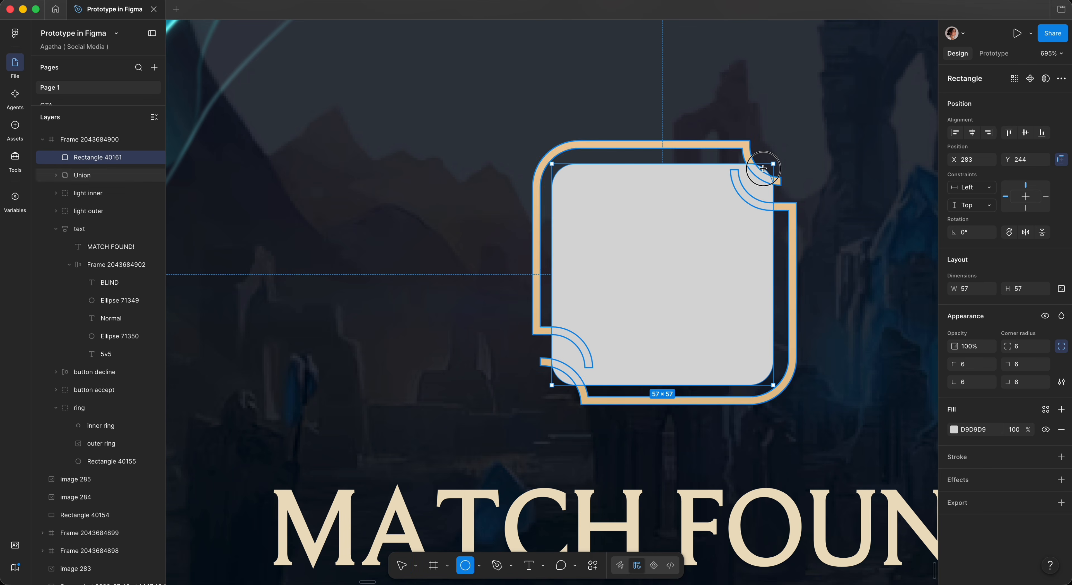
drag(735, 144, 822, 228)
drag(748, 190, 740, 178)
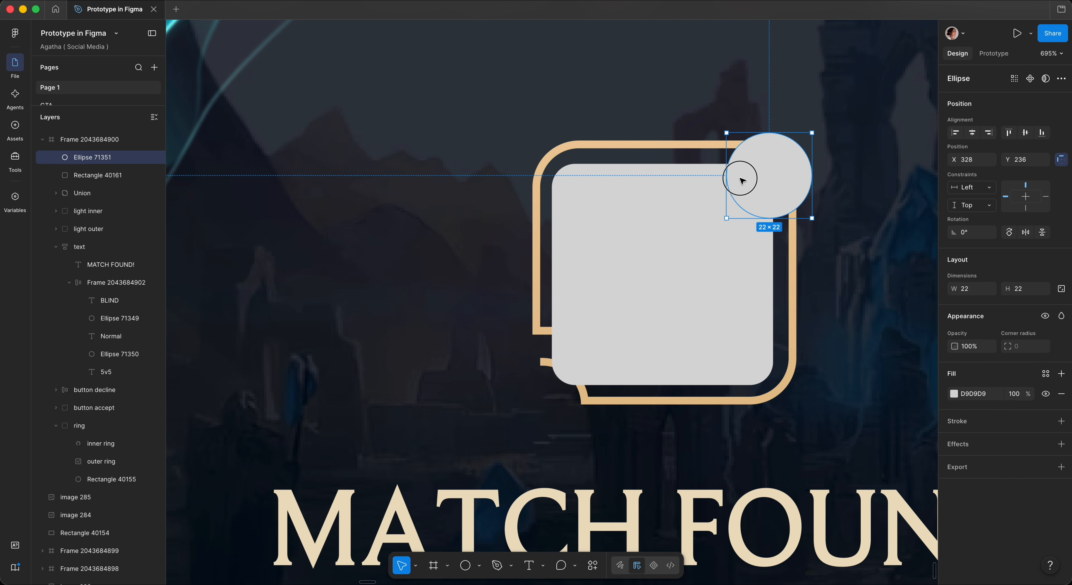
drag(639, 284, 566, 357)
Group the two corner circles and subtract them from the grey rounded square.
shift+click(772, 160)
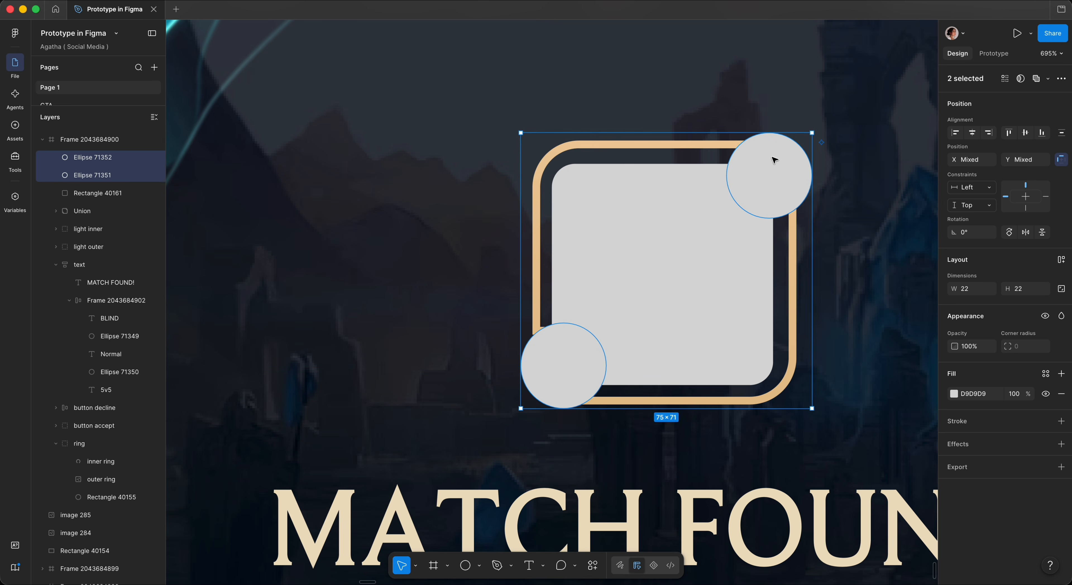
key(super+g)
shift+click(720, 212)
click(1062, 79)
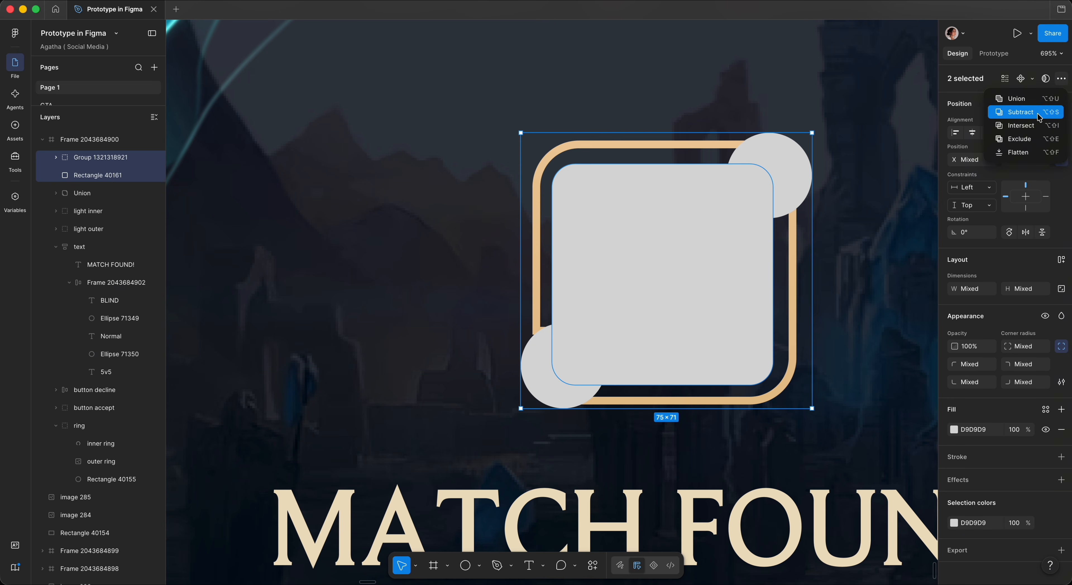
click(1007, 110)
scroll(671, 235, up, 3)
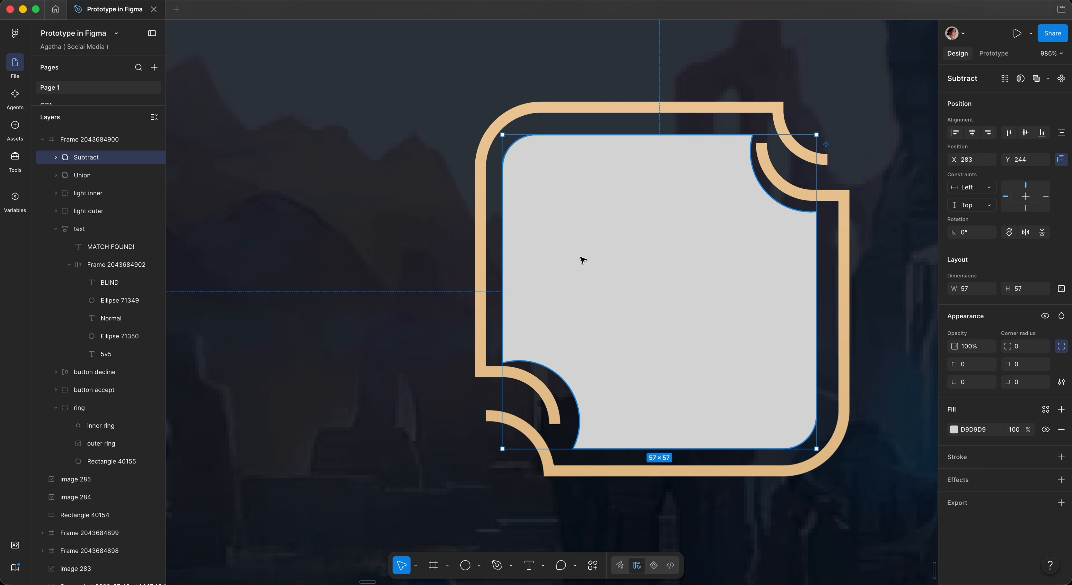
Enlarge both cutout circles inside the subtracted shape to 24 × 24 and reposition them, the bottom-left one at X 272, Y 283.
double_click(643, 296)
double_click(562, 389)
click(71, 176)
click(69, 175)
click(109, 193)
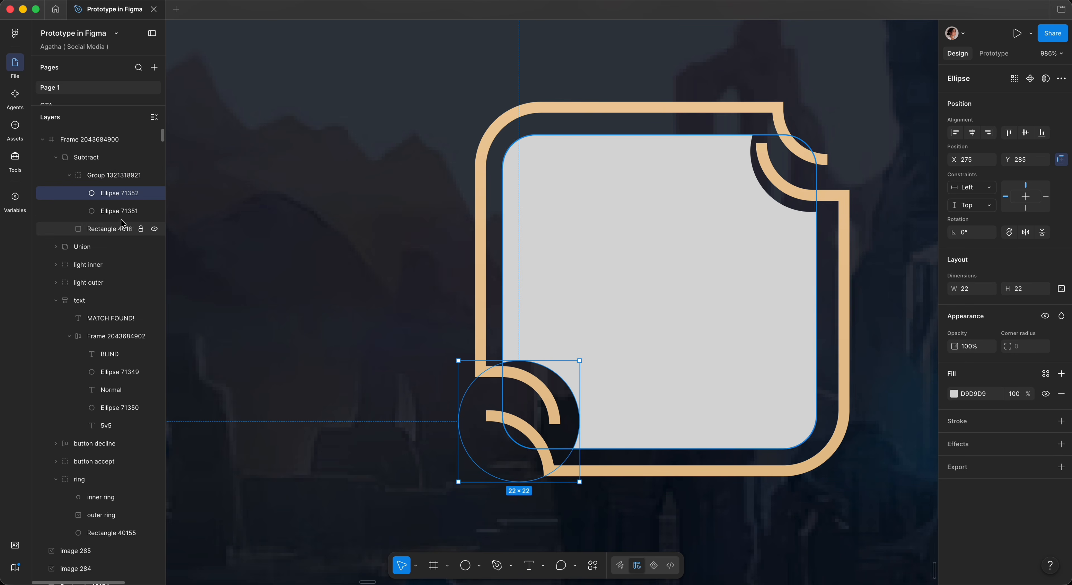
shift+click(122, 211)
drag(545, 97, 536, 46)
drag(788, 172, 772, 205)
click(116, 193)
drag(488, 477, 513, 449)
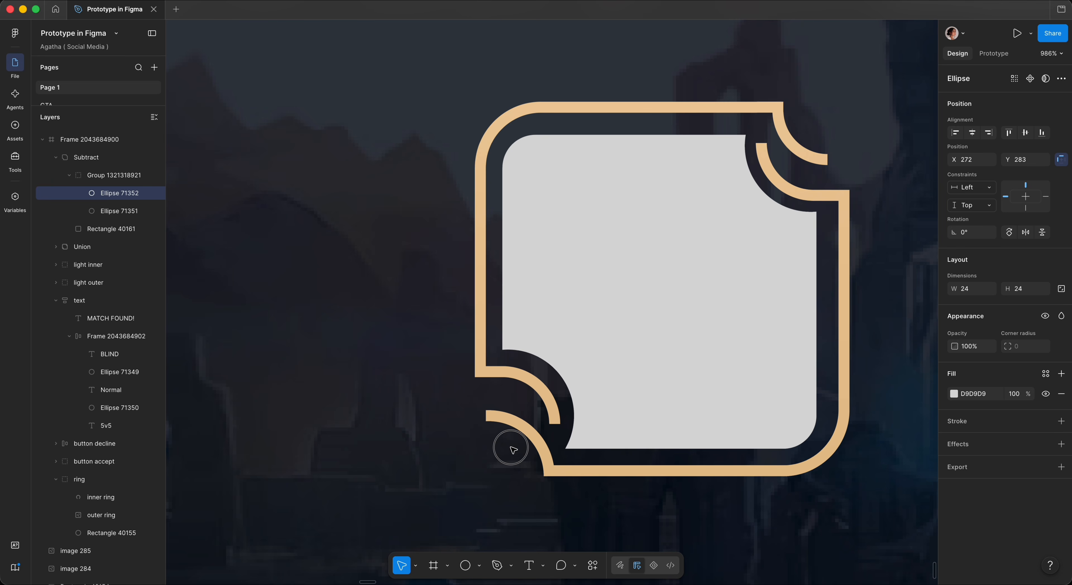
Cut the thin inner outline diagonally from its top-right notch to its bottom-left notch, splitting it into two halves.
scroll(513, 450, down, 3)
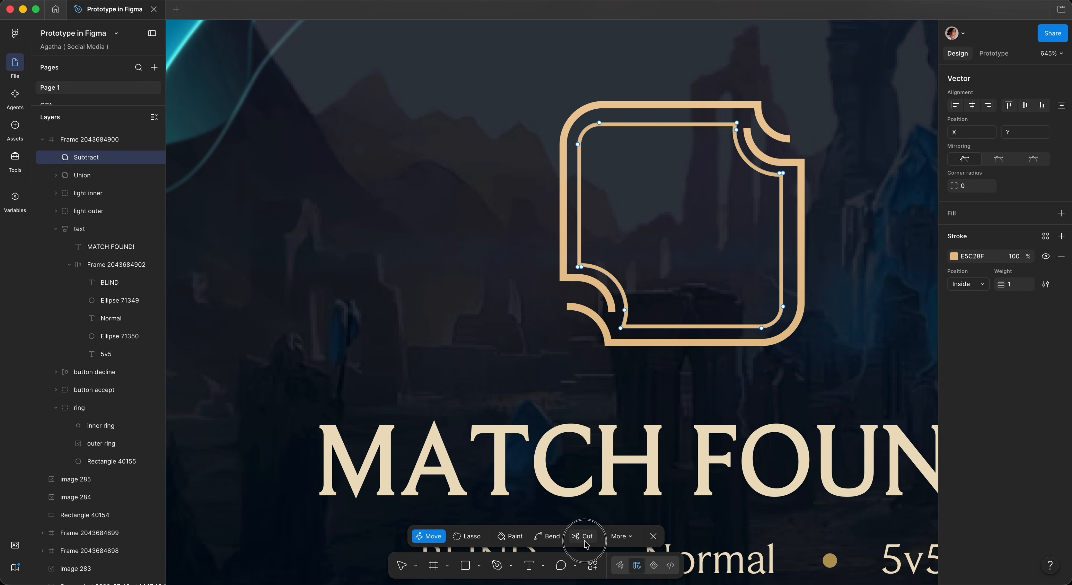
click(585, 541)
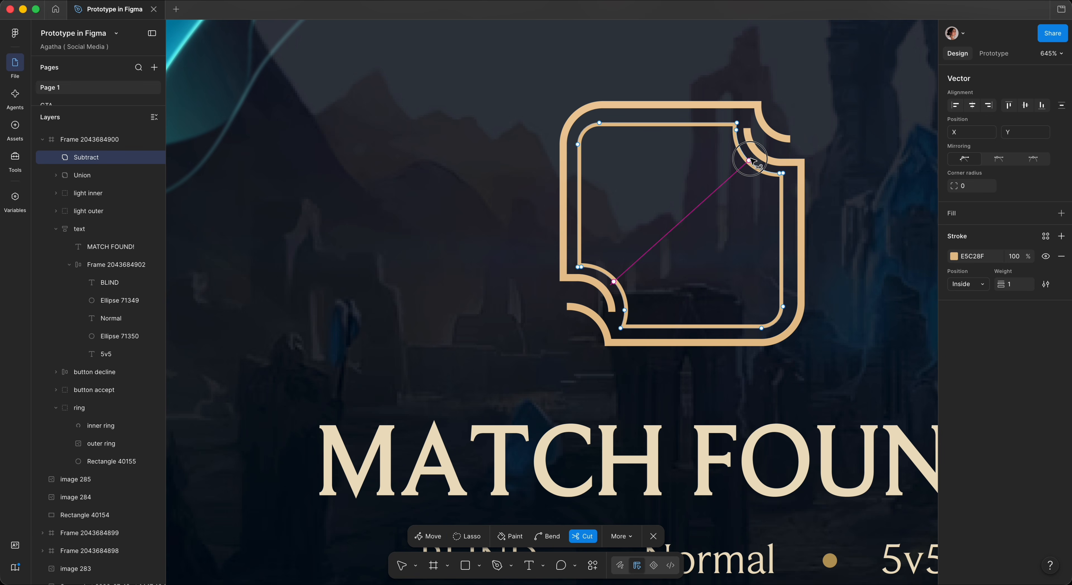
drag(751, 158, 750, 159)
double_click(738, 172)
click(765, 213)
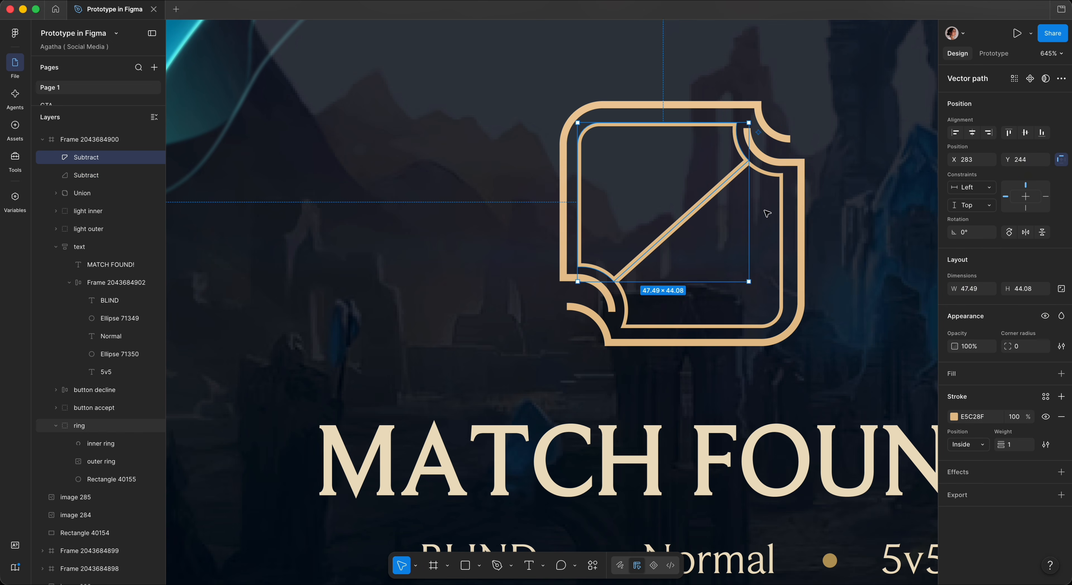
Nudge the inner outline's lower-right half to the right and its upper-left half left and up, widening the diagonal gap.
click(766, 215)
click(783, 223)
key(Right)
click(685, 124)
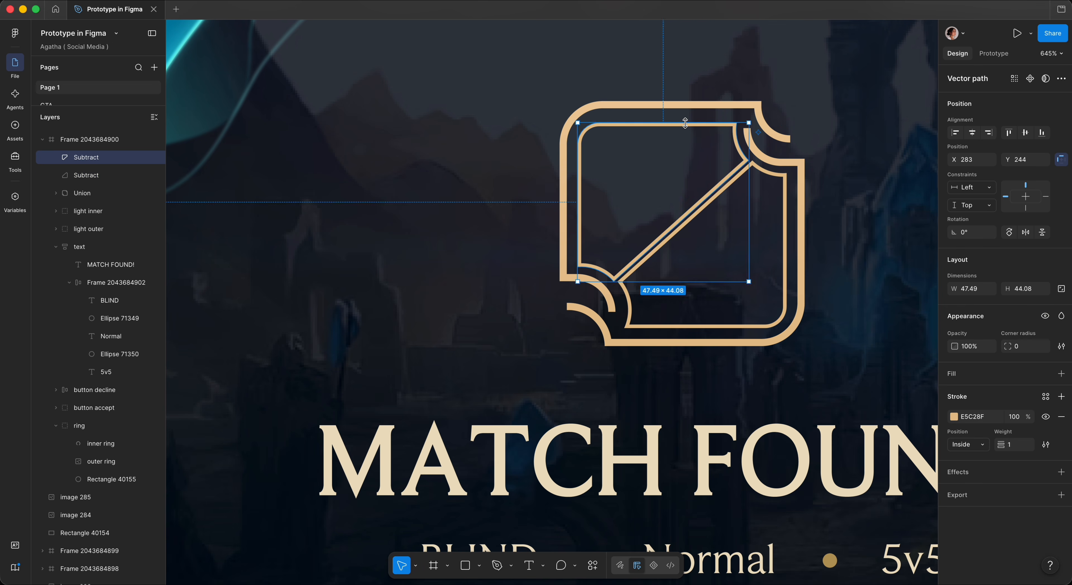
key(Left)
key(Up)
Position the inner outline's lower-right half at X 293, Y 255 and add the upper-left half to the selection.
scroll(685, 124, up, 2)
click(775, 172)
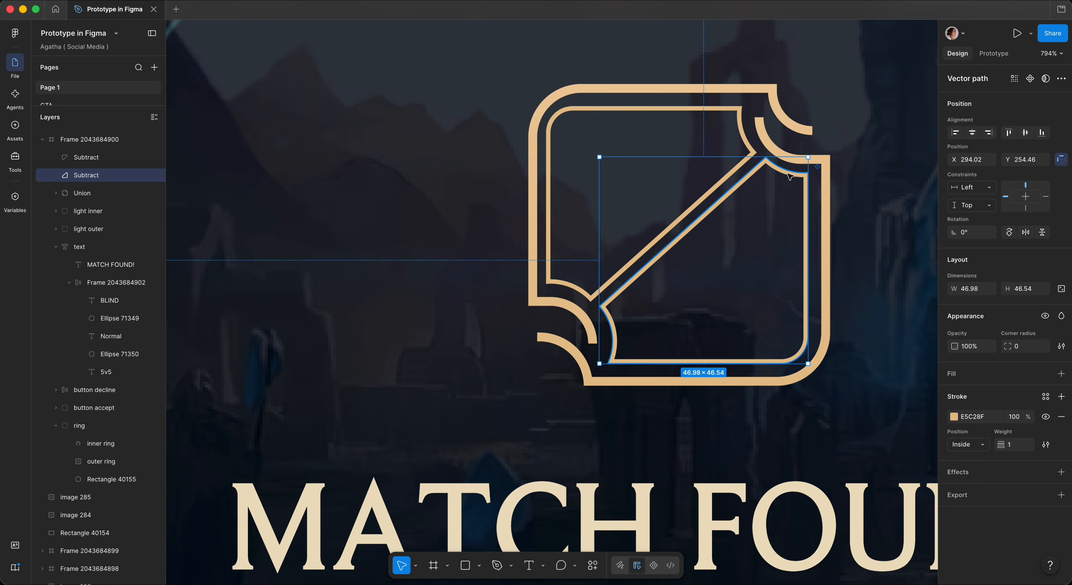
scroll(782, 175, up, 5)
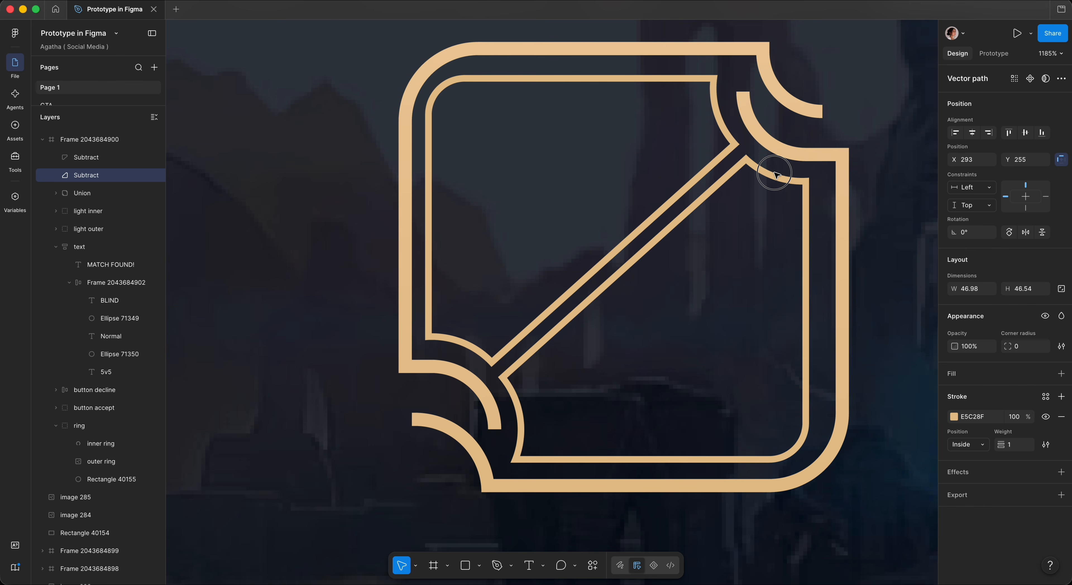
scroll(777, 172, down, 3)
shift+click(730, 137)
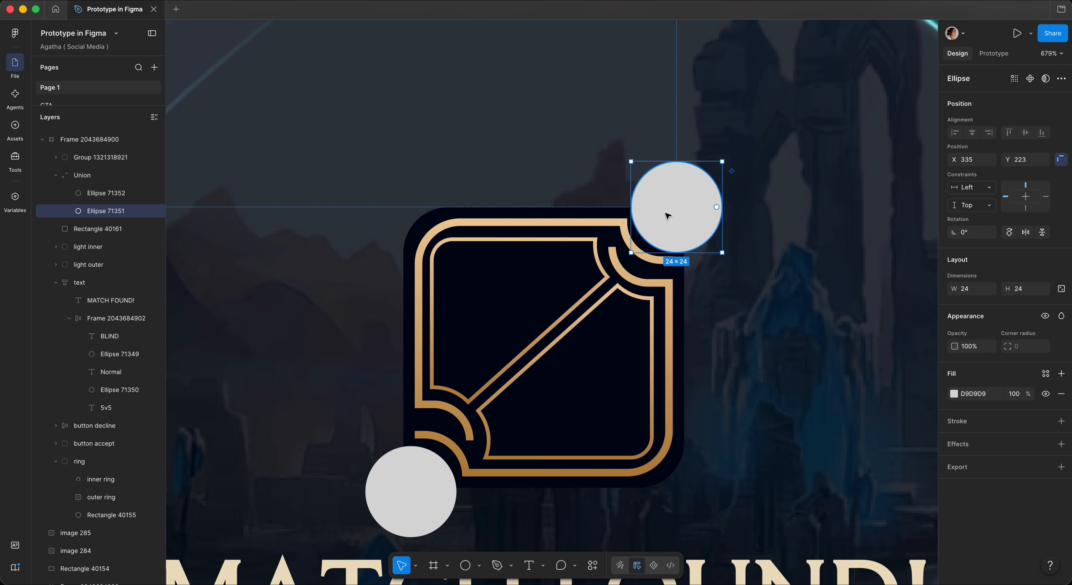
Adjust the top-right circle's position, subtract both circles from the dark 74 × 74 backing square, and adjust the result's corner radius.
drag(657, 223, 659, 216)
click(82, 174)
shift+click(98, 228)
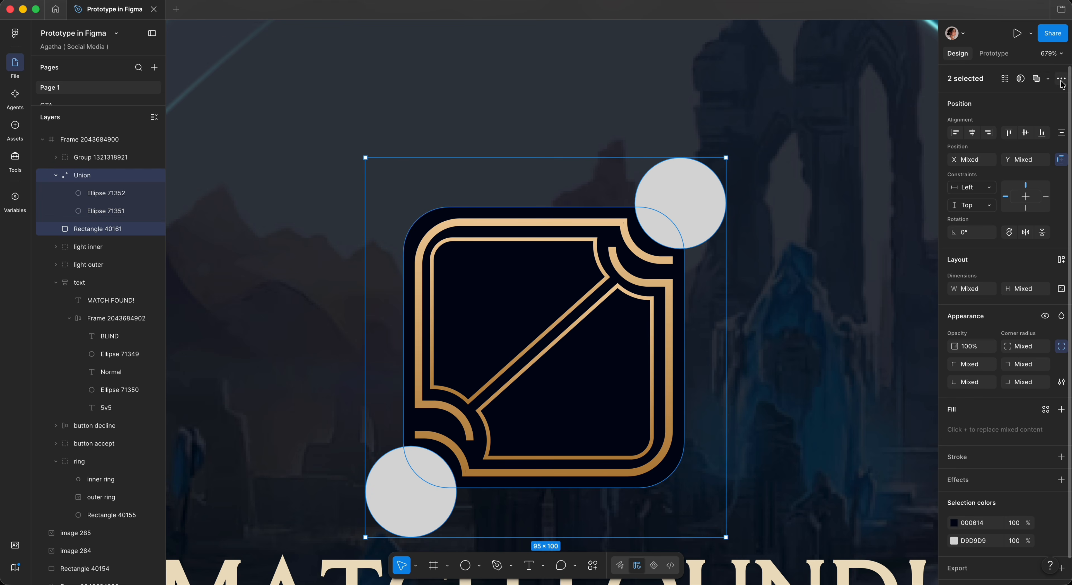
click(1047, 78)
click(1023, 115)
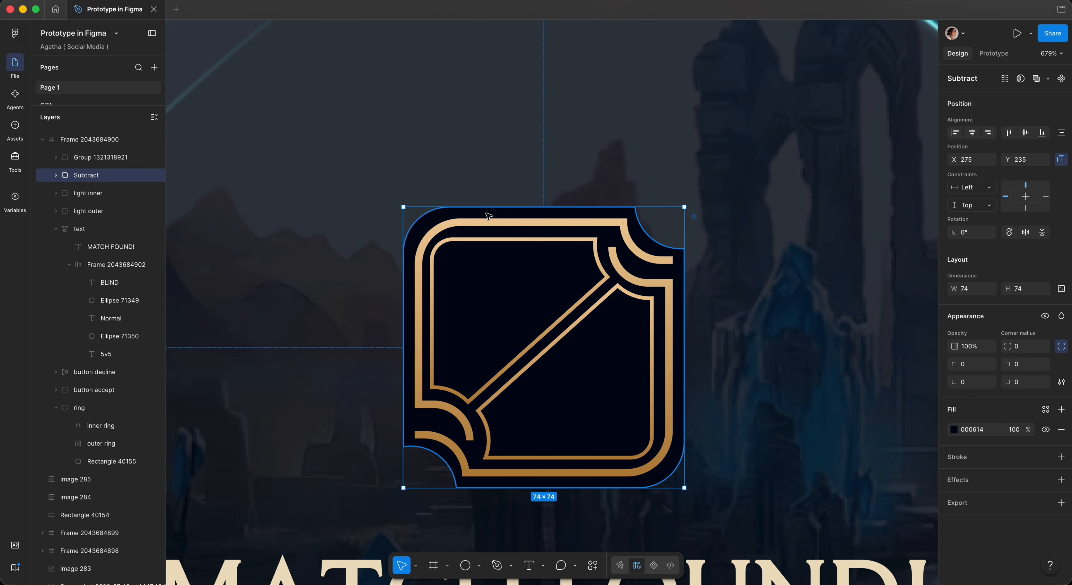
drag(1013, 350, 1044, 349)
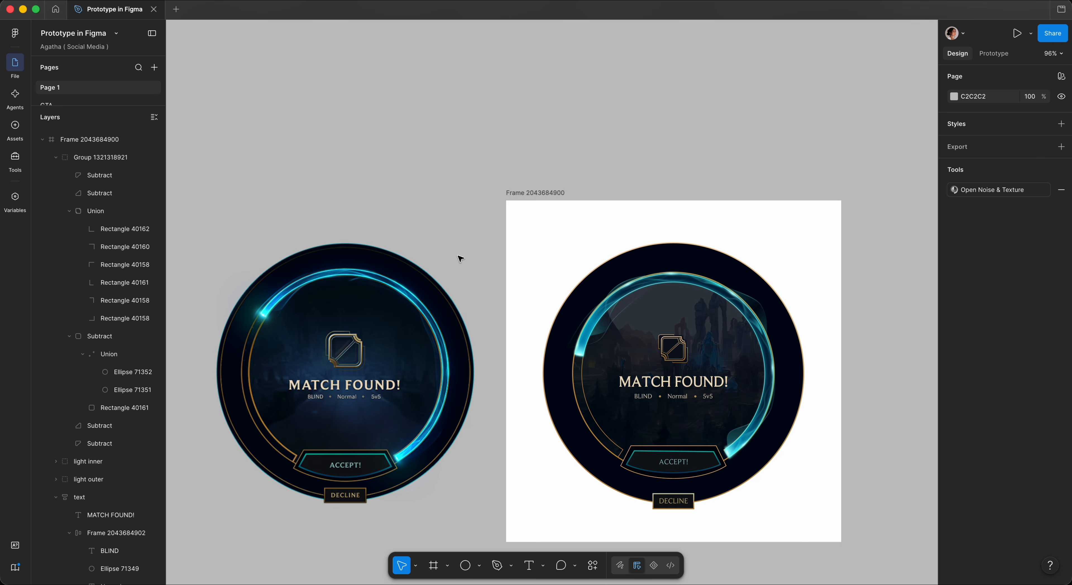
Examine the recreated interface side by side with the reference image, selecting the reference for comparison.
scroll(461, 259, up, 5)
scroll(461, 259, right, 5)
scroll(460, 259, down, 3)
scroll(460, 259, down, 5)
scroll(460, 259, down, 5)
scroll(460, 259, left, 3)
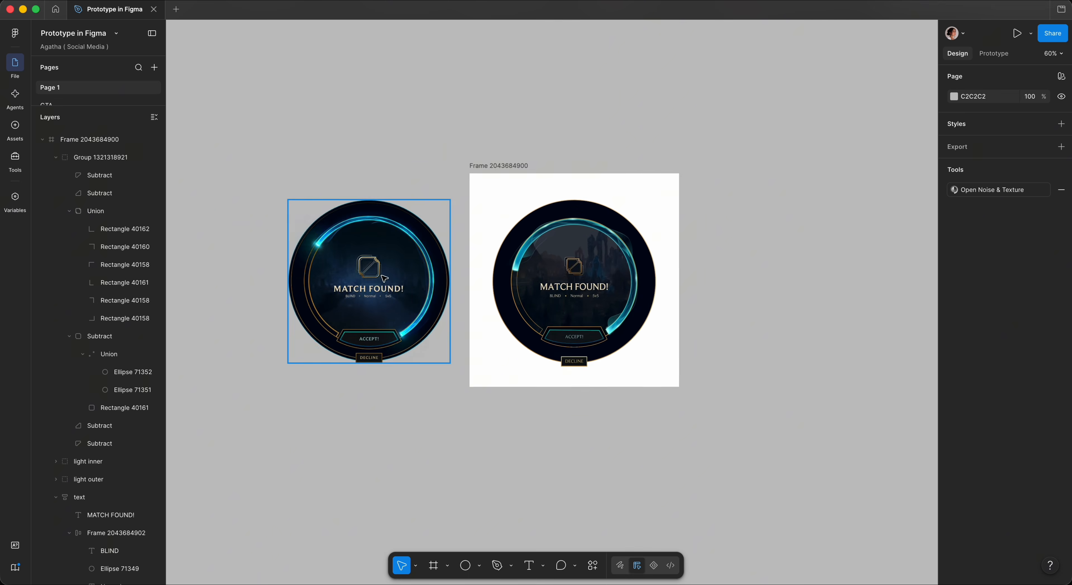
click(383, 278)
scroll(384, 279, up, 4)
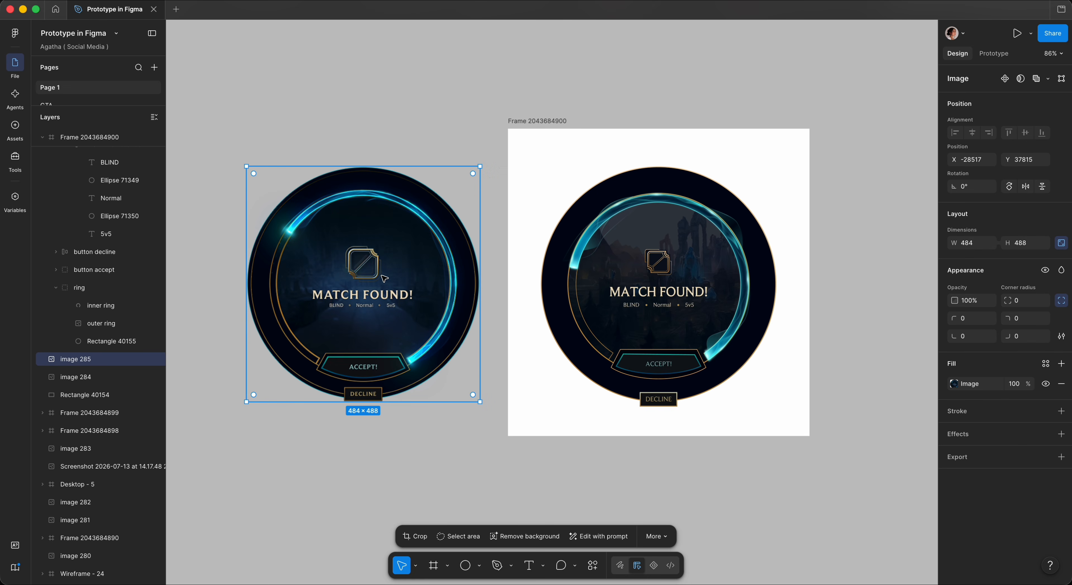